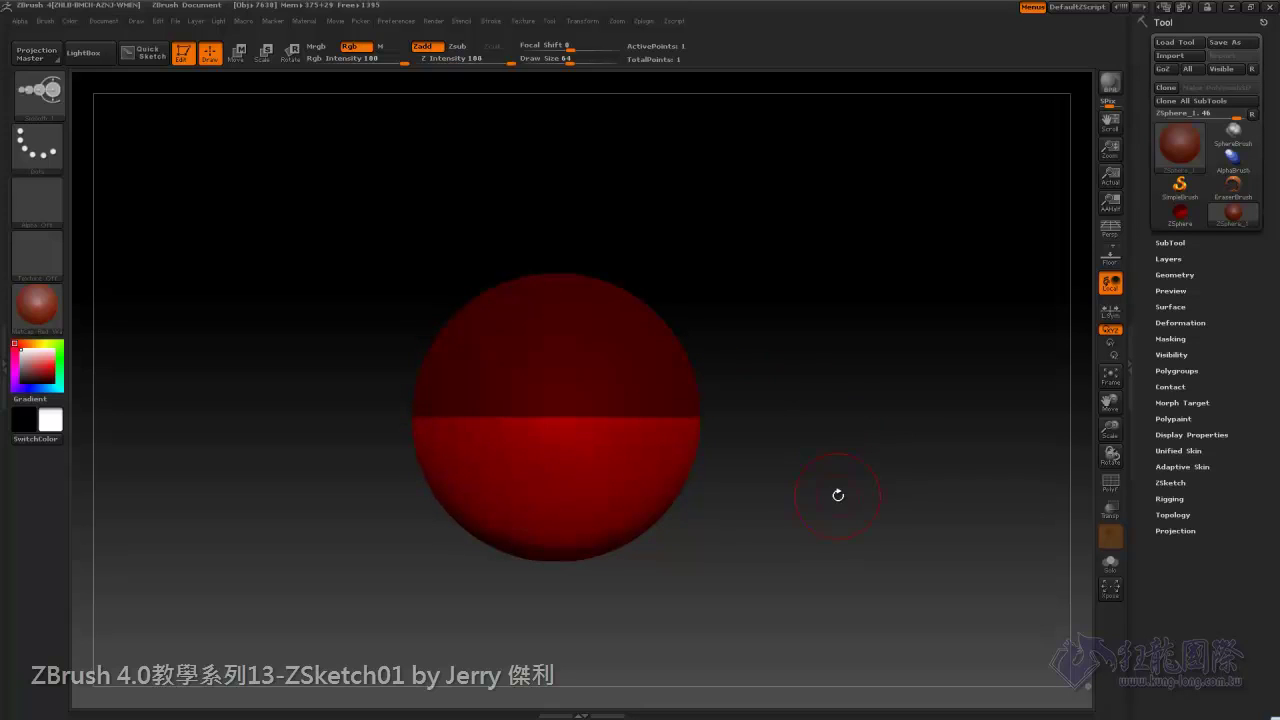
Turn on ZSketch Edit Sketch mode with Shift+A and bring up the sketch brushes.
{"action": "key", "text": "shift+a"}
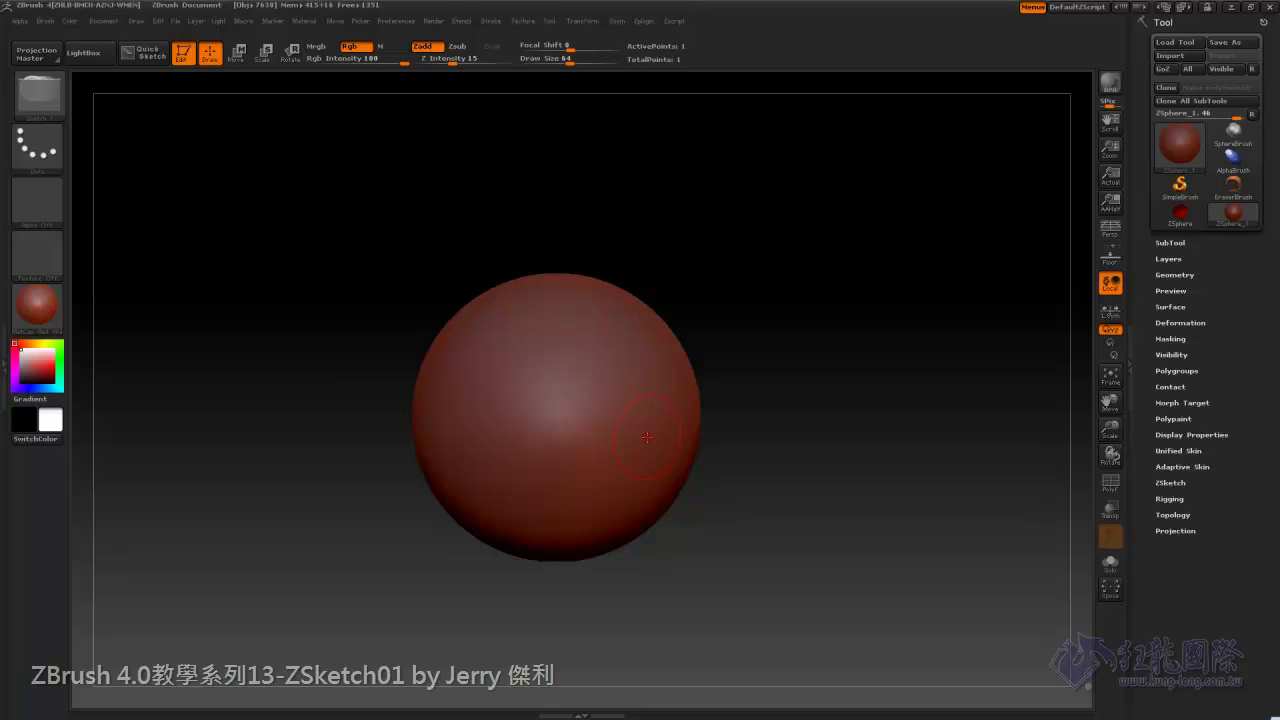
{"action": "left_click", "coordinate": [38, 97]}
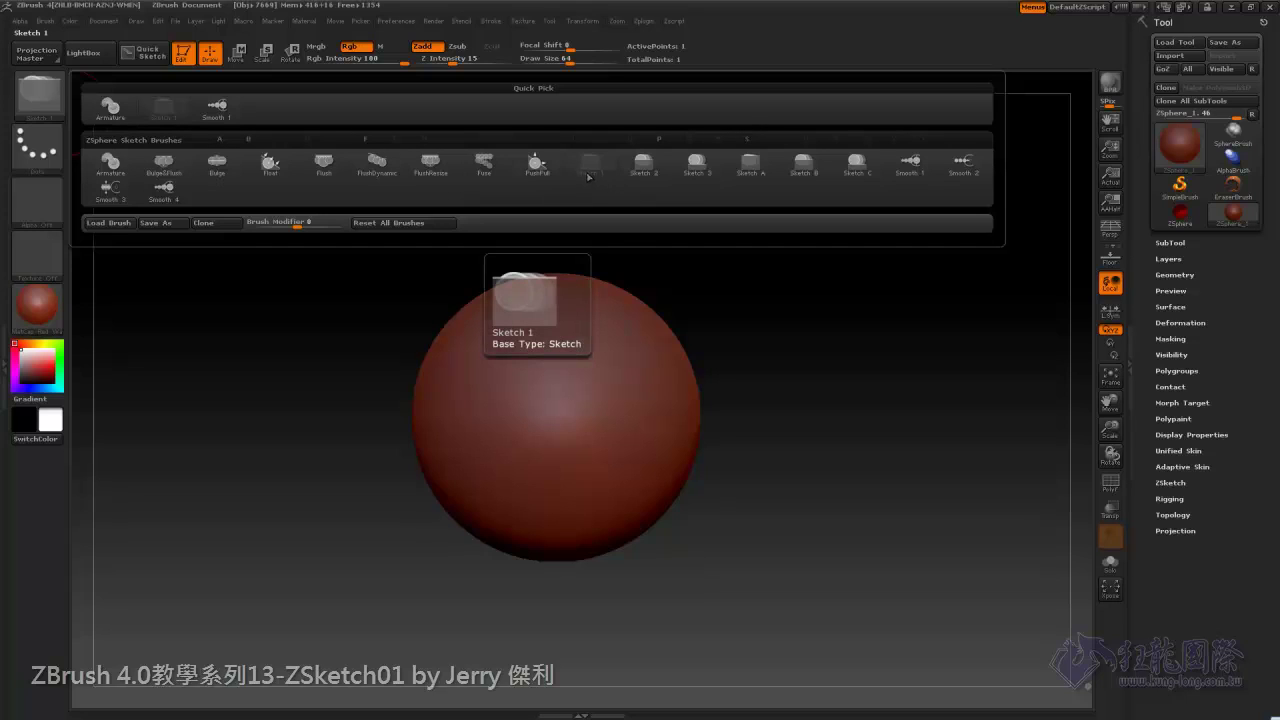
With Sketch 1 and Rgb off, sketch a curved tube across the zoomed-in sphere's top.
{"action": "left_click", "coordinate": [649, 172]}
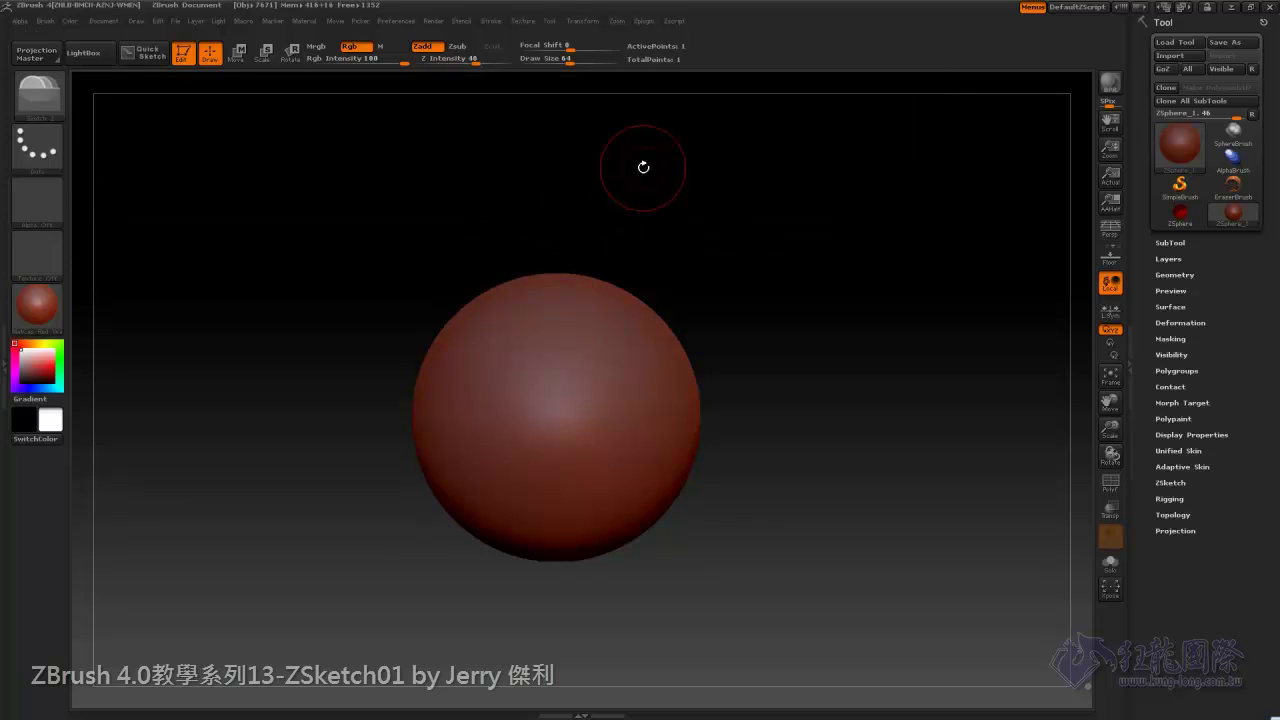
{"action": "left_click", "coordinate": [38, 95]}
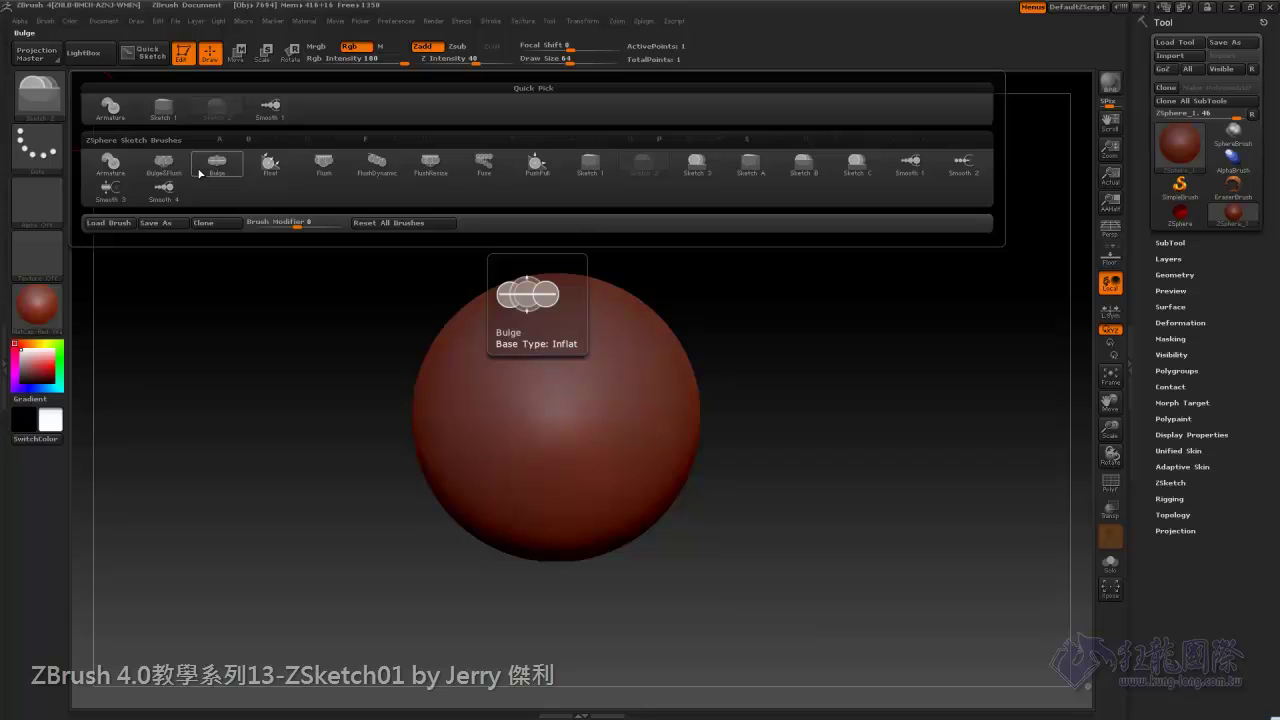
{"action": "left_click", "coordinate": [590, 163]}
{"action": "left_click_drag", "start_coordinate": [866, 480], "coordinate": [908, 531], "text": "alt"}
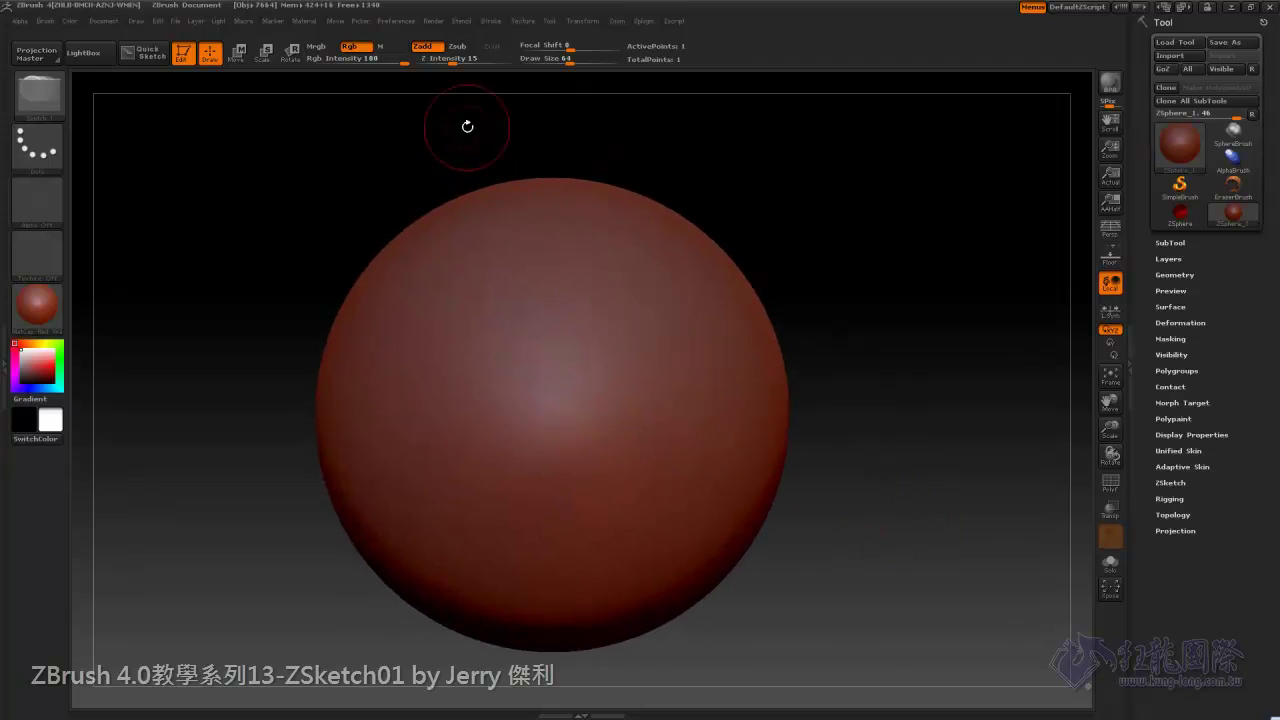
{"action": "left_click", "coordinate": [349, 46]}
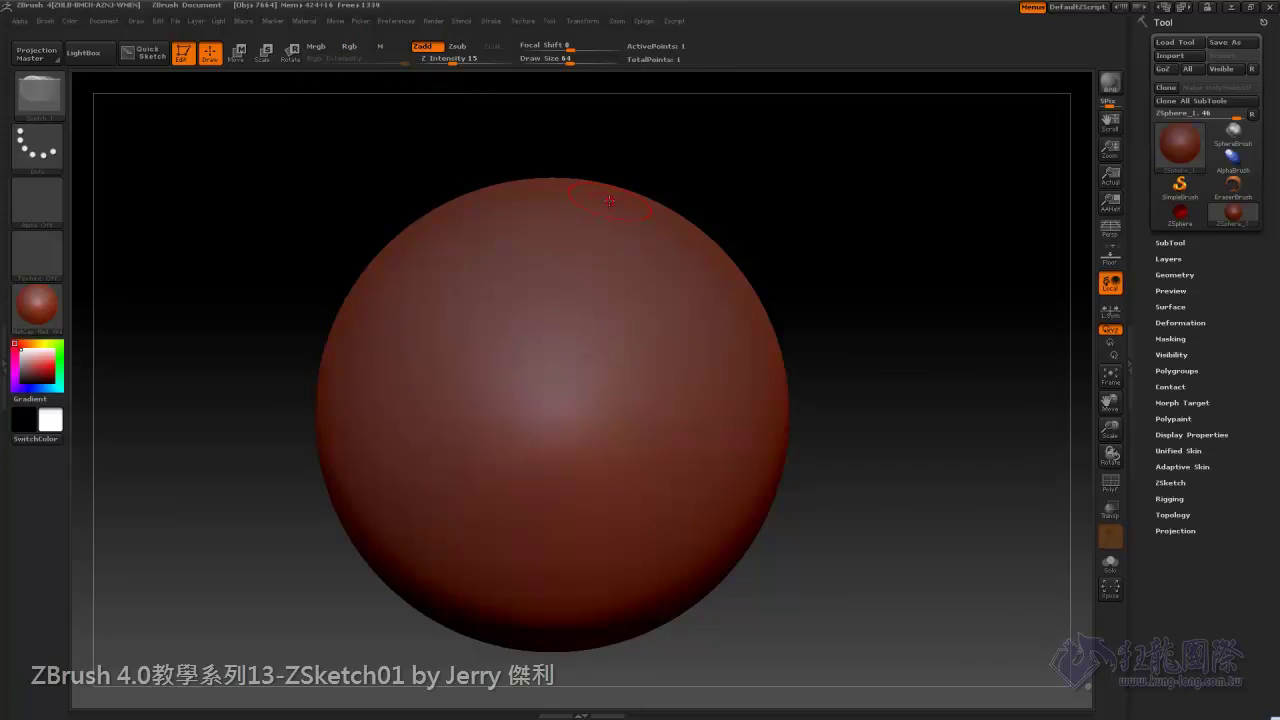
{"action": "mouse_move", "coordinate": [609, 200]}
{"action": "left_mouse_down"}
{"action": "mouse_move", "coordinate": [570, 262]}
{"action": "mouse_move", "coordinate": [451, 343]}
{"action": "left_mouse_up"}
{"action": "mouse_move", "coordinate": [925, 300]}
{"action": "left_mouse_down"}
{"action": "mouse_move", "coordinate": [952, 381]}
{"action": "mouse_move", "coordinate": [380, 214]}
{"action": "left_mouse_up"}
{"action": "left_click", "coordinate": [38, 95]}
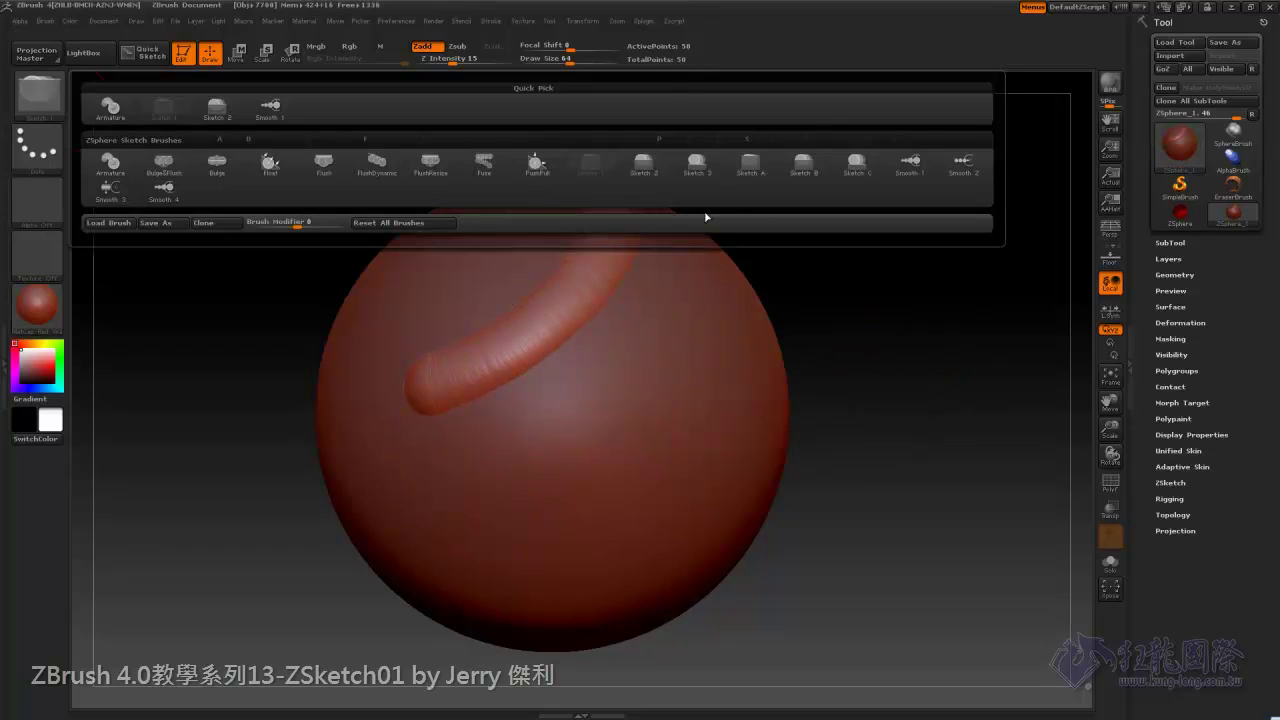
Sketch a second and third tube beside the first using Sketch 2 and Sketch 3.
{"action": "left_click", "coordinate": [643, 163]}
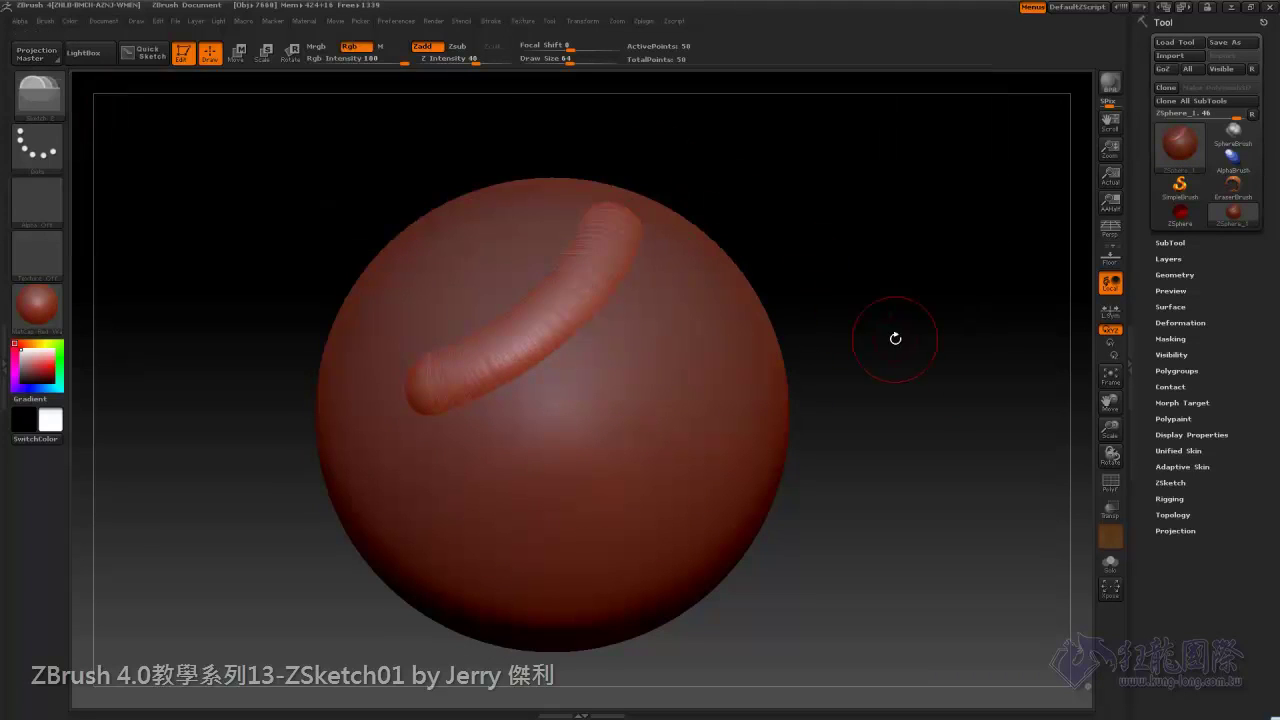
{"action": "left_click_drag", "start_coordinate": [655, 256], "coordinate": [405, 475]}
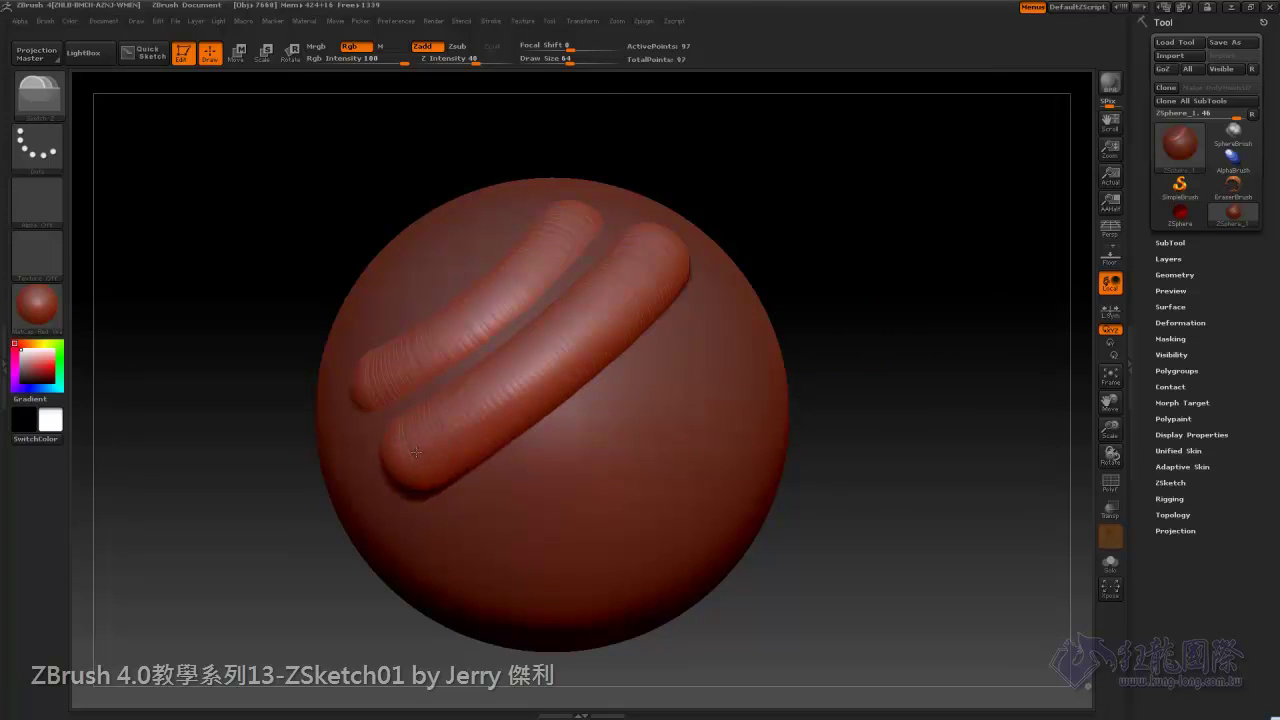
{"action": "left_click", "coordinate": [40, 95]}
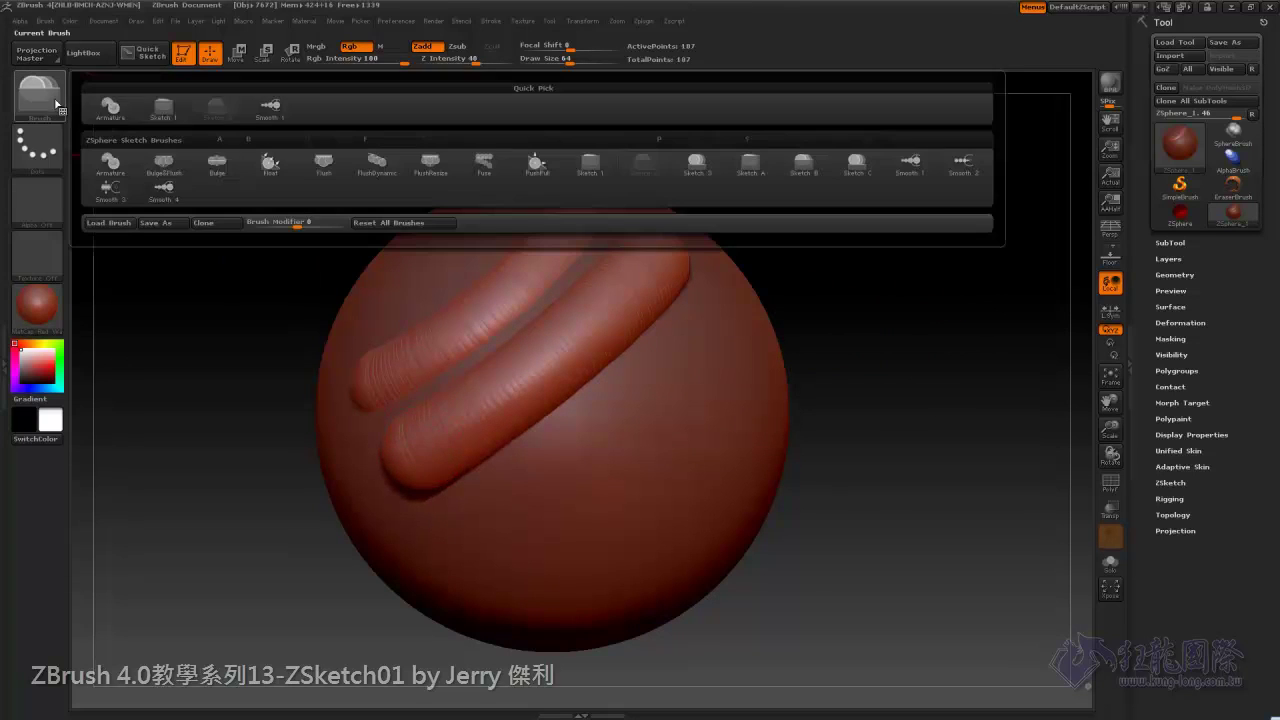
{"action": "left_click", "coordinate": [696, 165]}
{"action": "mouse_move", "coordinate": [737, 299]}
{"action": "left_mouse_down"}
{"action": "mouse_move", "coordinate": [705, 350]}
{"action": "mouse_move", "coordinate": [470, 500]}
{"action": "left_mouse_up"}
{"action": "mouse_move", "coordinate": [823, 466]}
{"action": "left_mouse_down"}
{"action": "mouse_move", "coordinate": [823, 530]}
{"action": "mouse_move", "coordinate": [938, 542]}
{"action": "left_mouse_up"}
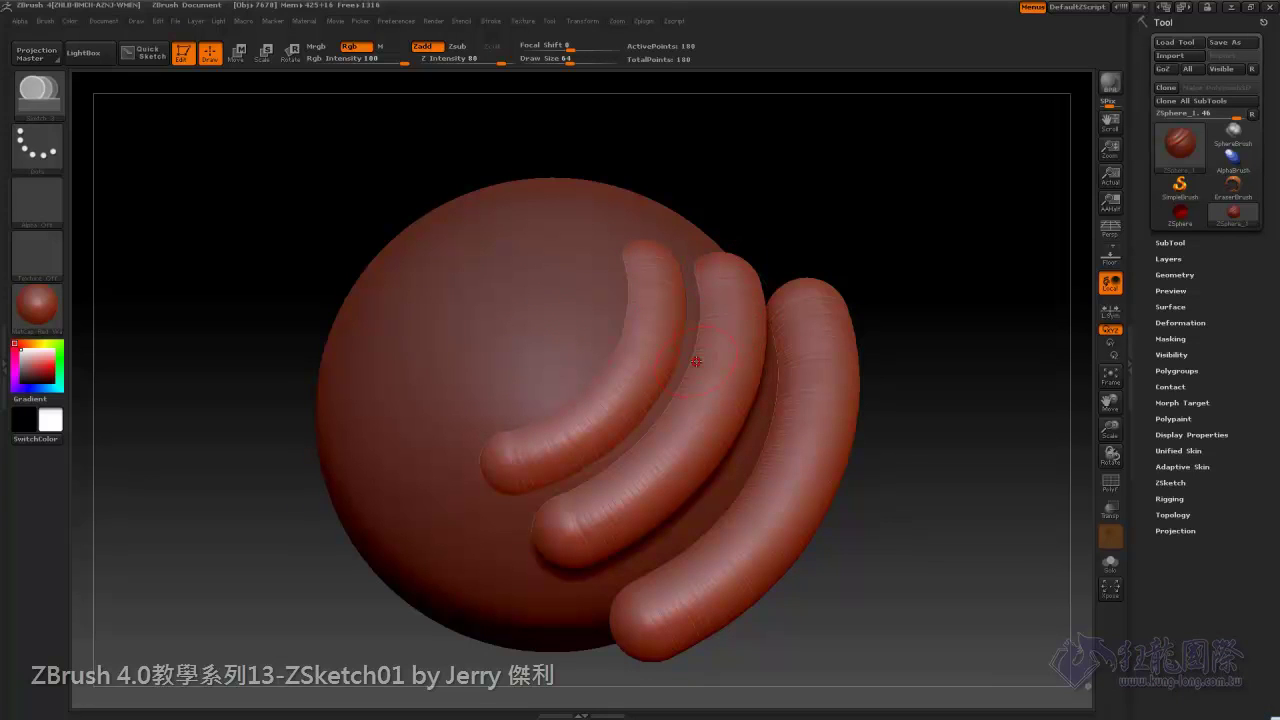
{"action": "mouse_move", "coordinate": [917, 517]}
{"action": "left_mouse_down"}
{"action": "mouse_move", "coordinate": [899, 460]}
{"action": "mouse_move", "coordinate": [914, 503]}
{"action": "mouse_move", "coordinate": [886, 491]}
{"action": "left_mouse_up"}
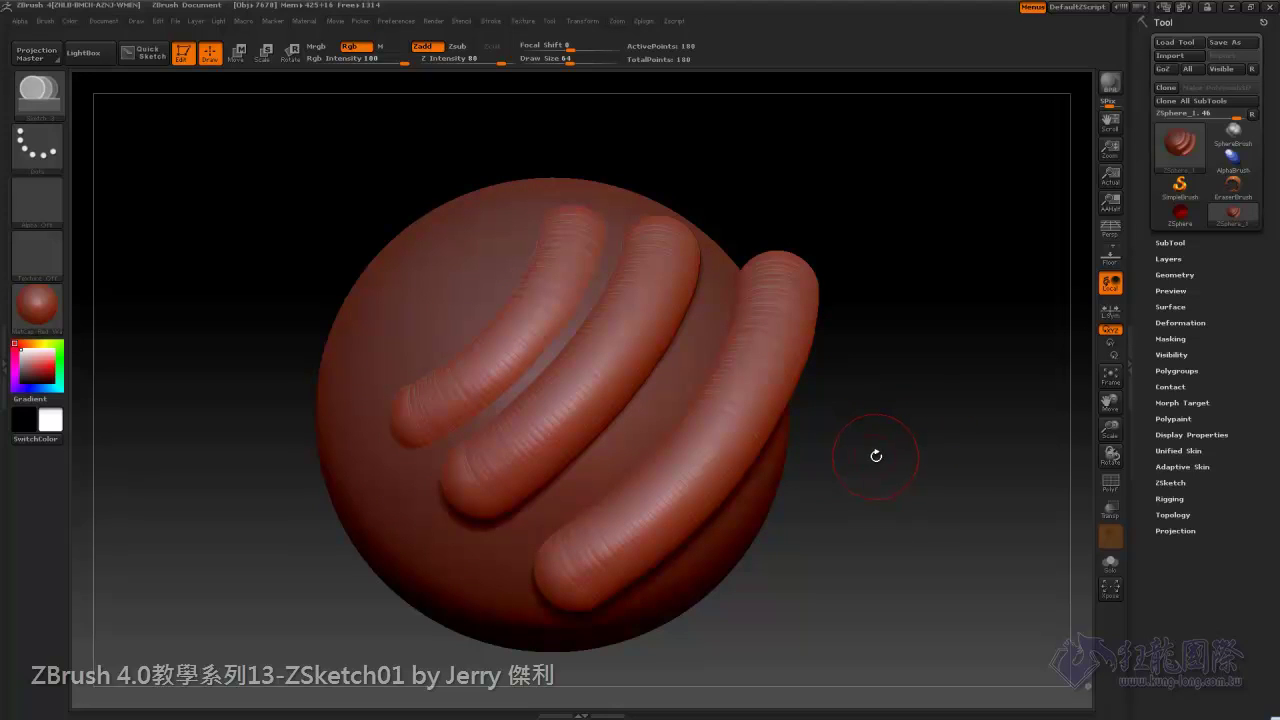
{"action": "left_click", "coordinate": [38, 95]}
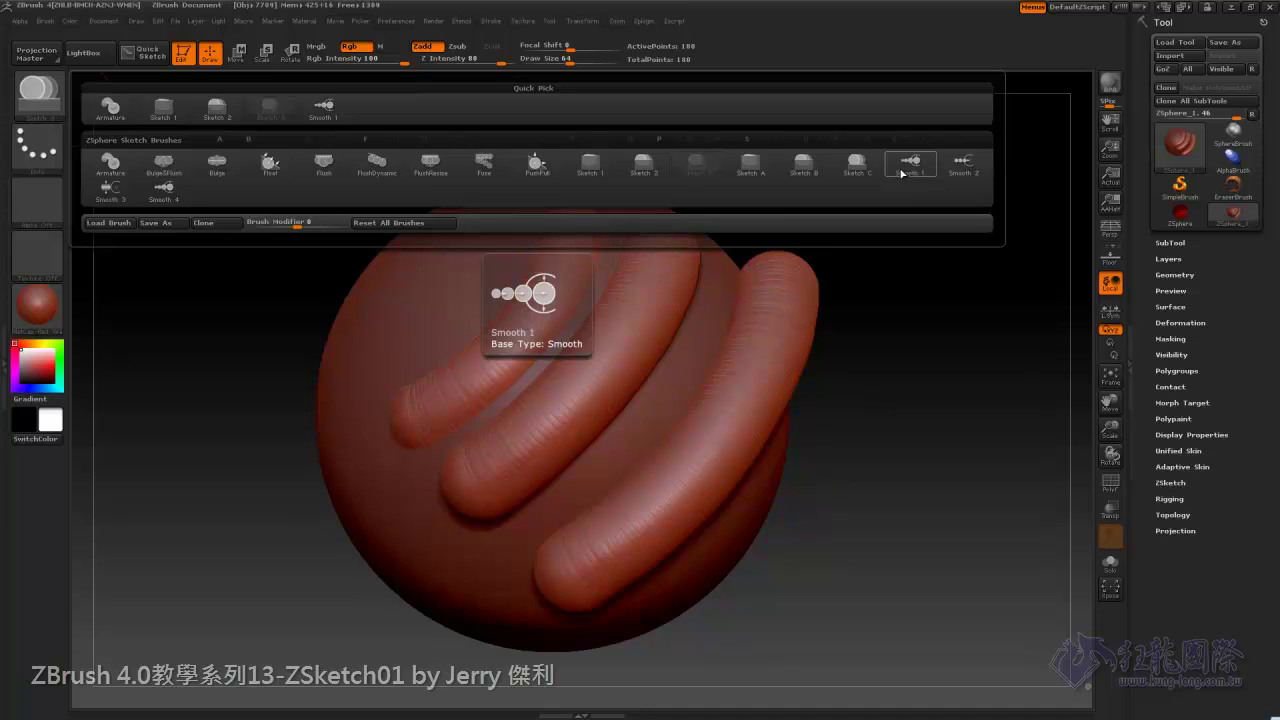
Shift-smooth the upper tube's surface and tip, and the short tube's lower end, into the sphere.
{"action": "left_click", "coordinate": [905, 165]}
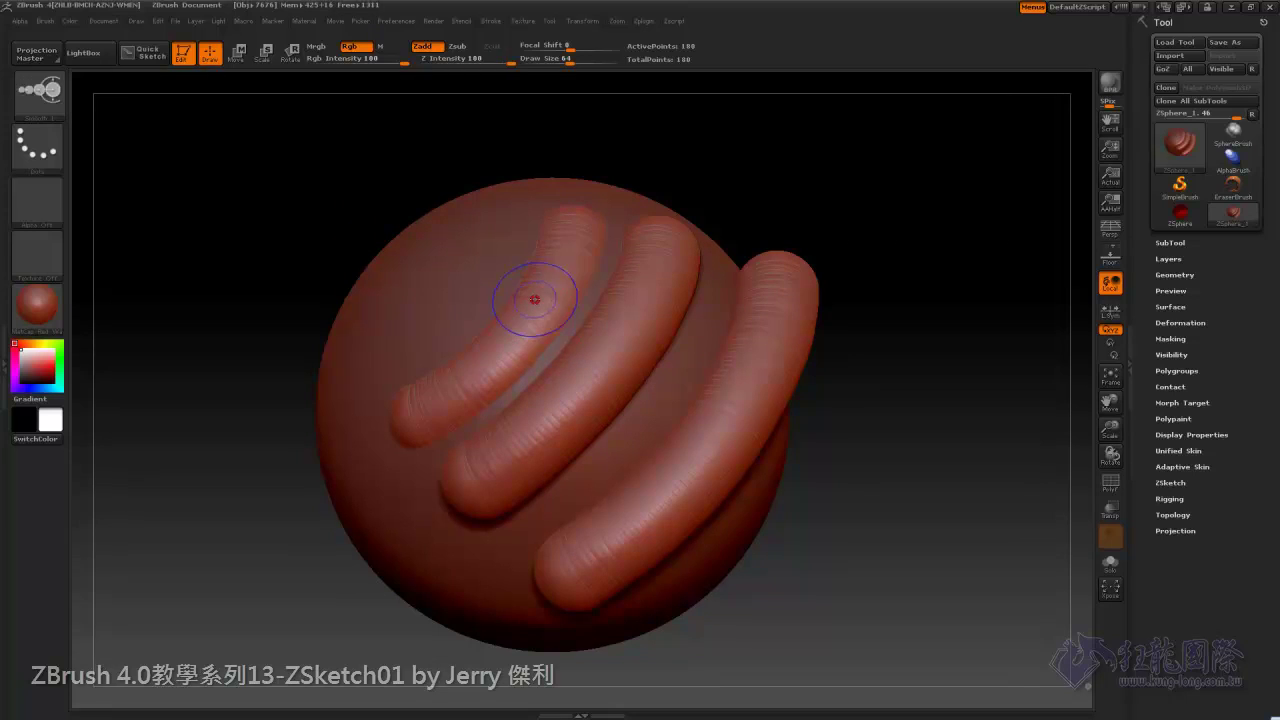
{"action": "key", "text": "shift"}
{"action": "mouse_move", "coordinate": [510, 325]}
{"action": "left_mouse_down", "text": "shift"}
{"action": "mouse_move", "coordinate": [529, 306]}
{"action": "mouse_move", "coordinate": [509, 320]}
{"action": "mouse_move", "coordinate": [523, 333]}
{"action": "left_mouse_up", "text": "shift"}
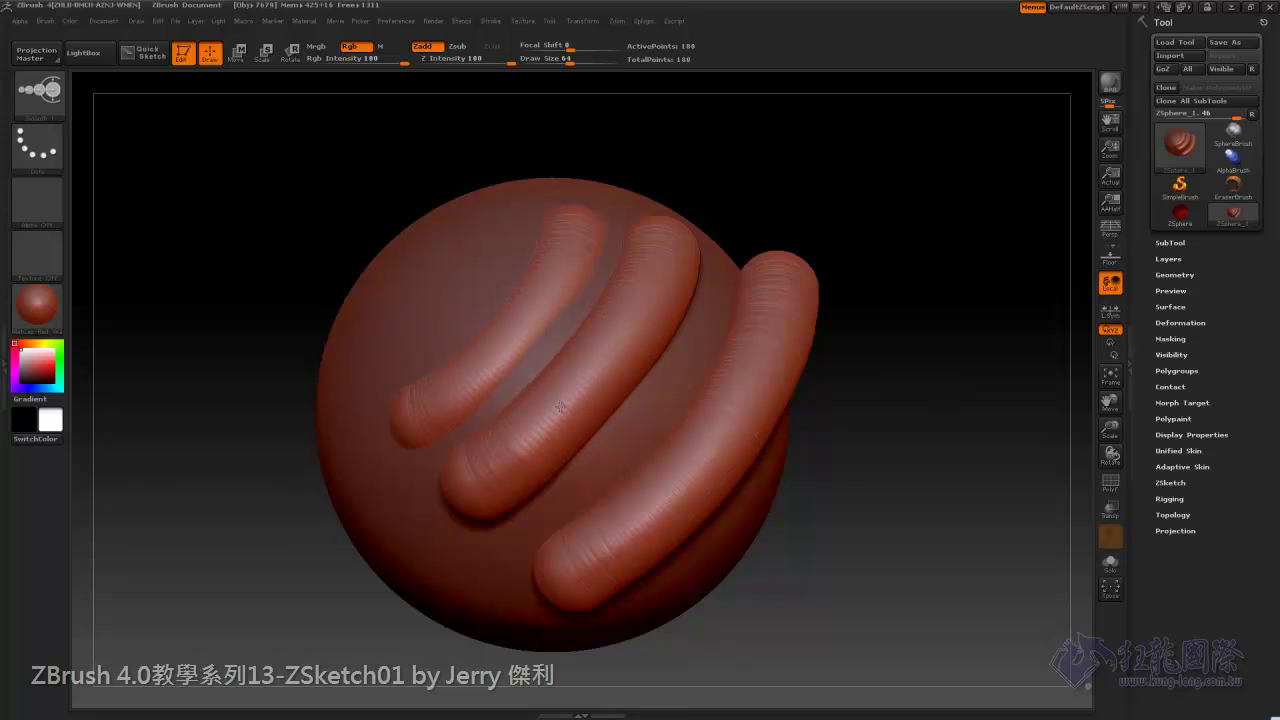
{"action": "left_click_drag", "start_coordinate": [931, 420], "coordinate": [762, 393]}
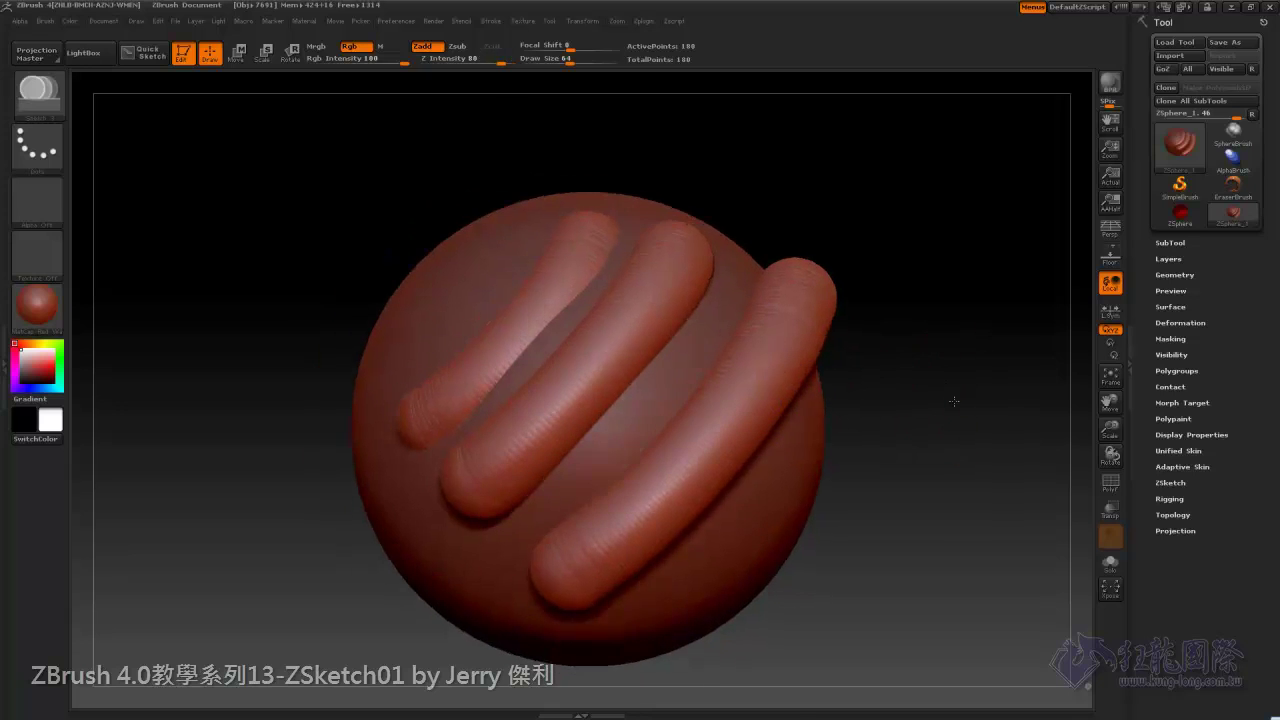
{"action": "left_click_drag", "start_coordinate": [733, 440], "coordinate": [591, 230]}
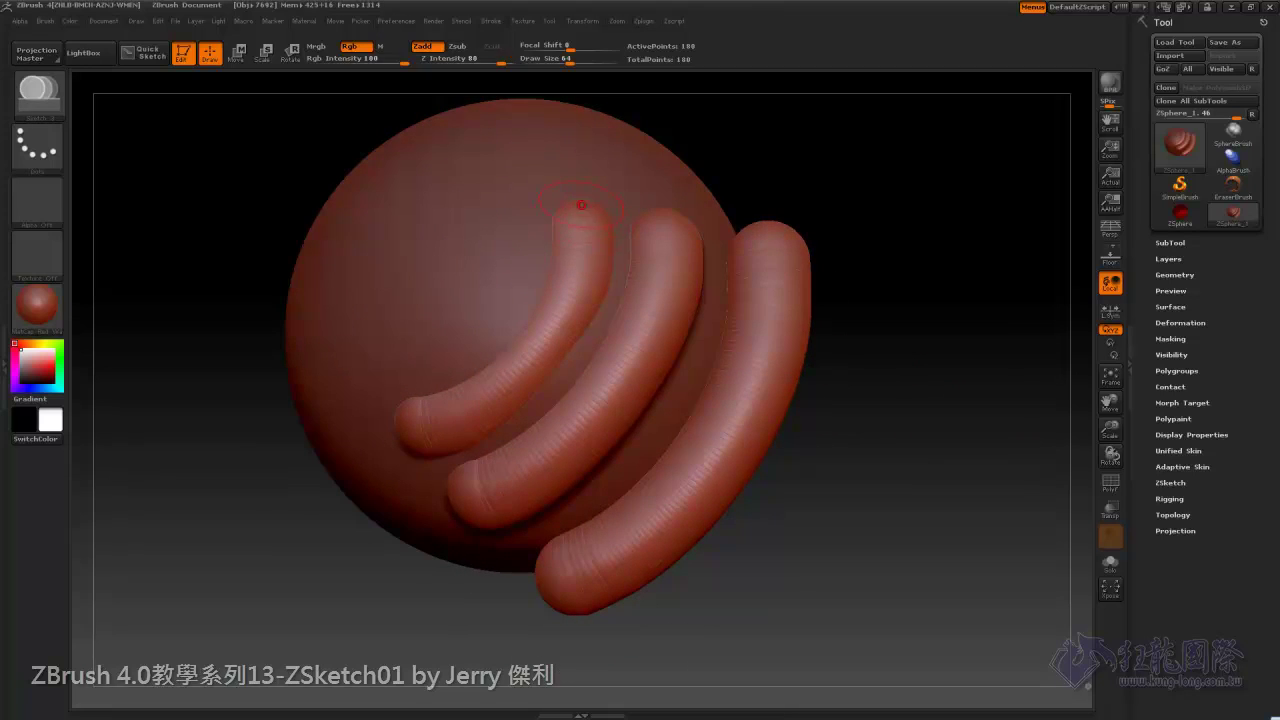
{"action": "left_click_drag", "start_coordinate": [584, 234], "coordinate": [592, 237], "text": "shift"}
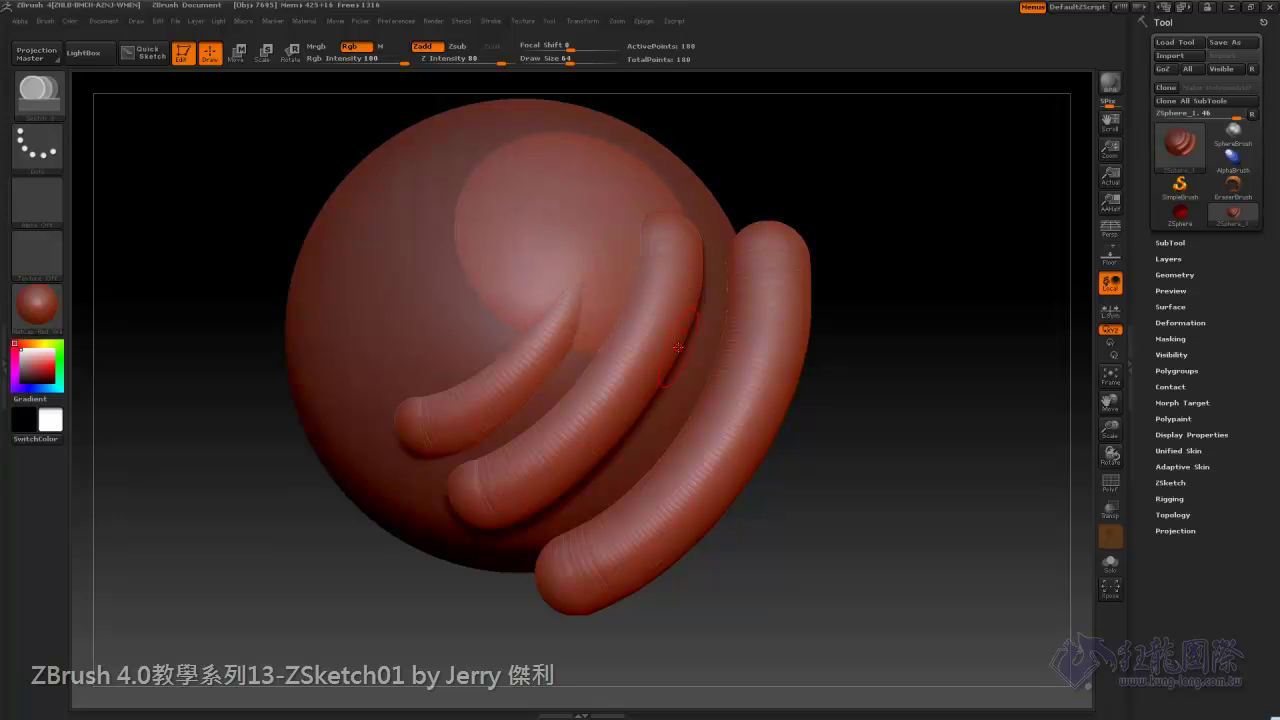
{"action": "left_click_drag", "start_coordinate": [874, 385], "coordinate": [626, 352]}
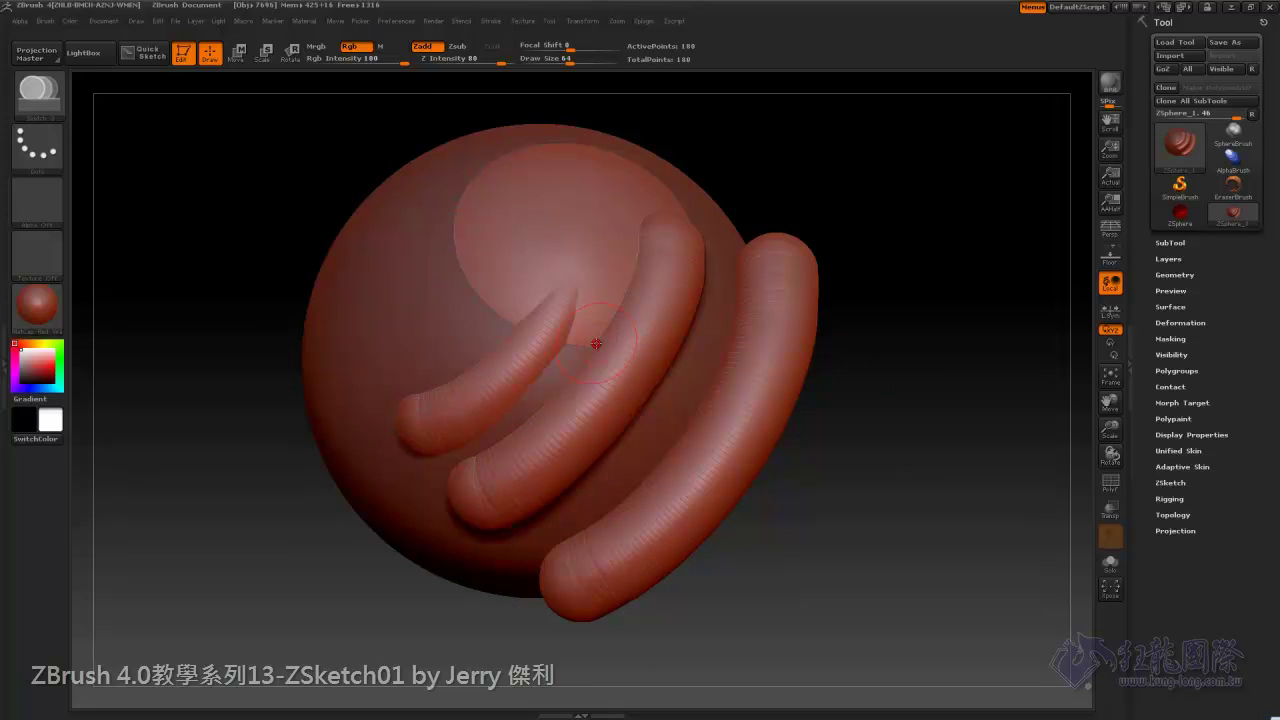
{"action": "mouse_move", "coordinate": [920, 463]}
{"action": "left_mouse_down"}
{"action": "mouse_move", "coordinate": [450, 405]}
{"action": "mouse_move", "coordinate": [425, 416]}
{"action": "left_mouse_up"}
{"action": "left_click_drag", "start_coordinate": [949, 449], "coordinate": [903, 484]}
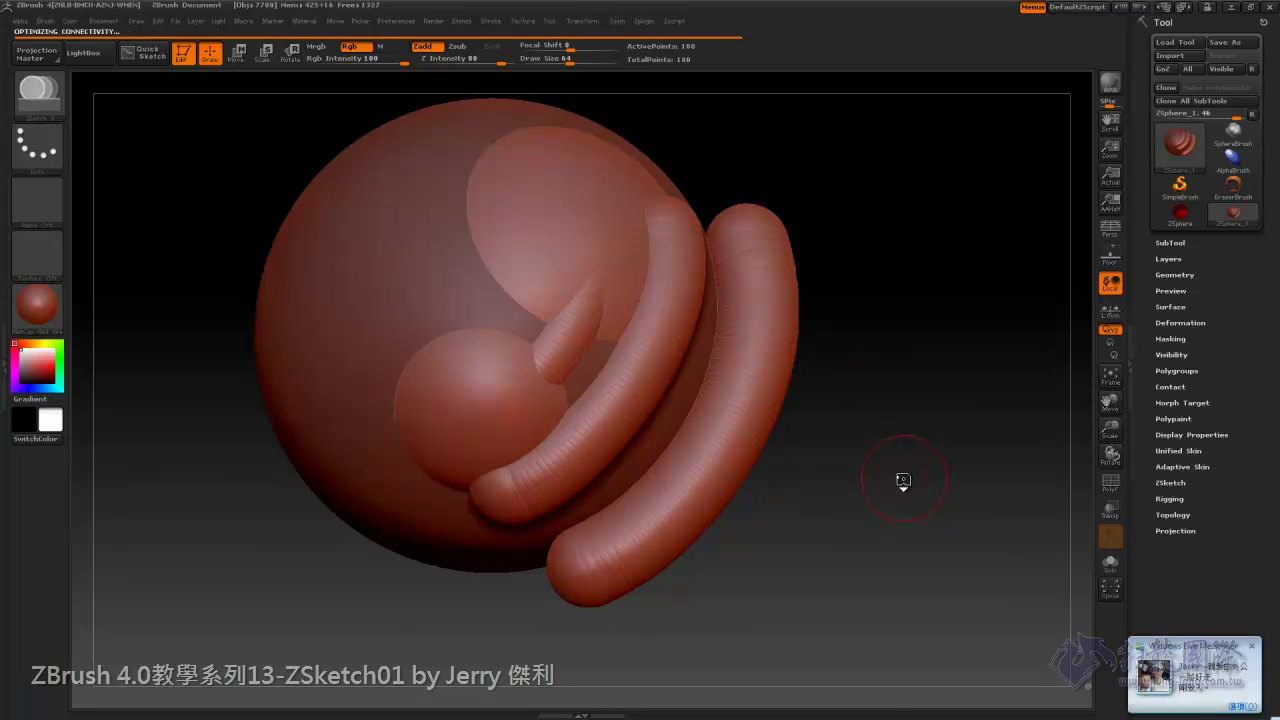
Preview the sketch as a Unified Skin, inspect it, then switch the preview off.
{"action": "key", "text": "a"}
{"action": "mouse_move", "coordinate": [903, 477]}
{"action": "left_mouse_down"}
{"action": "mouse_move", "coordinate": [776, 440]}
{"action": "mouse_move", "coordinate": [765, 422]}
{"action": "left_mouse_up"}
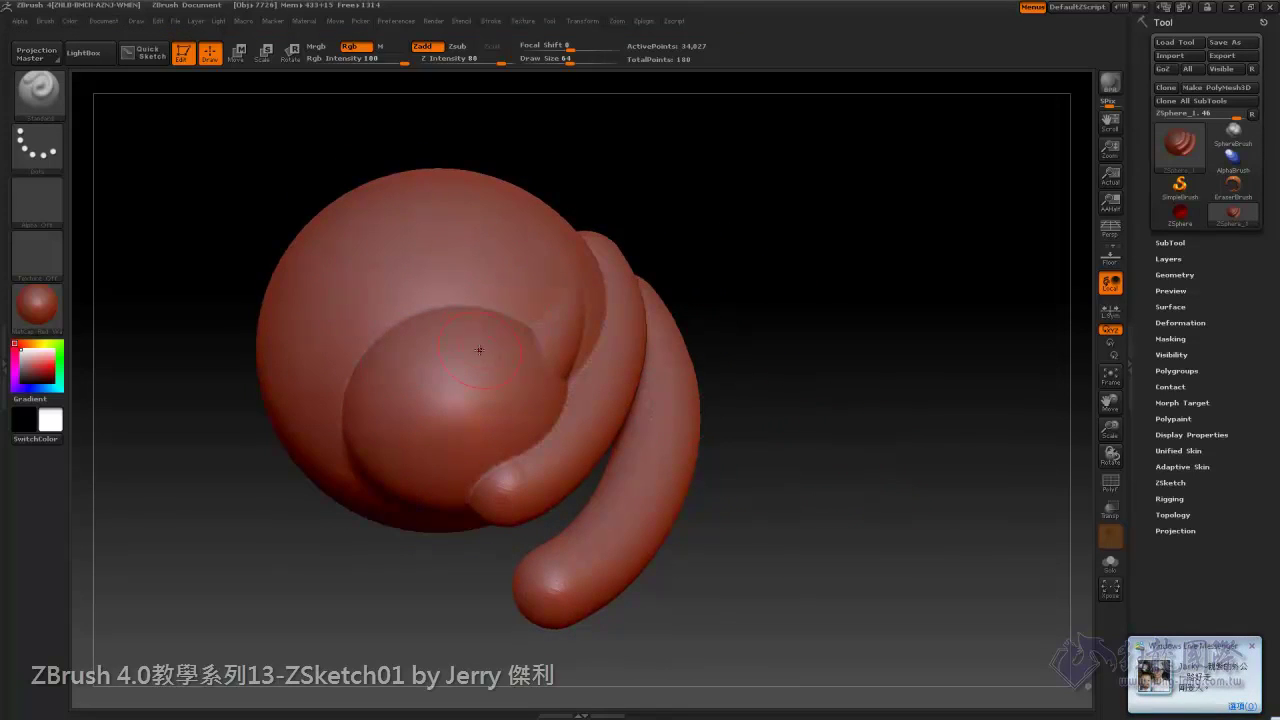
{"action": "left_click_drag", "start_coordinate": [716, 335], "coordinate": [884, 410]}
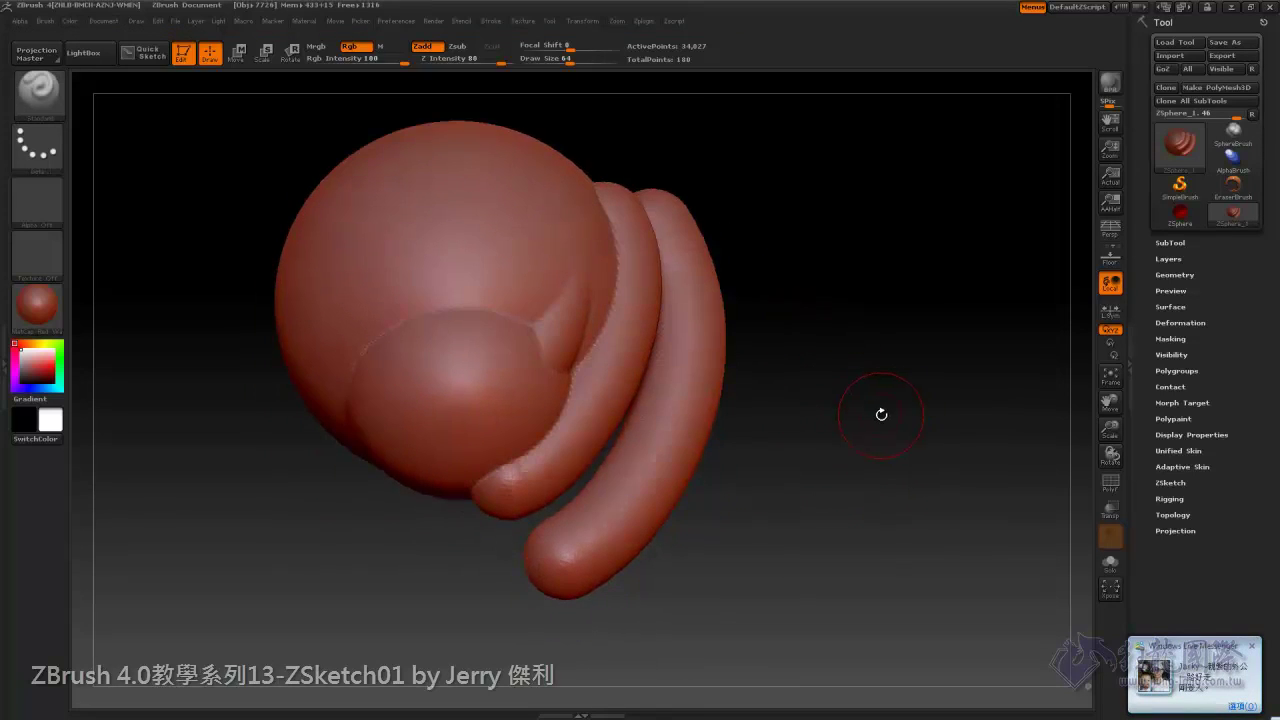
{"action": "key", "text": "shift+a"}
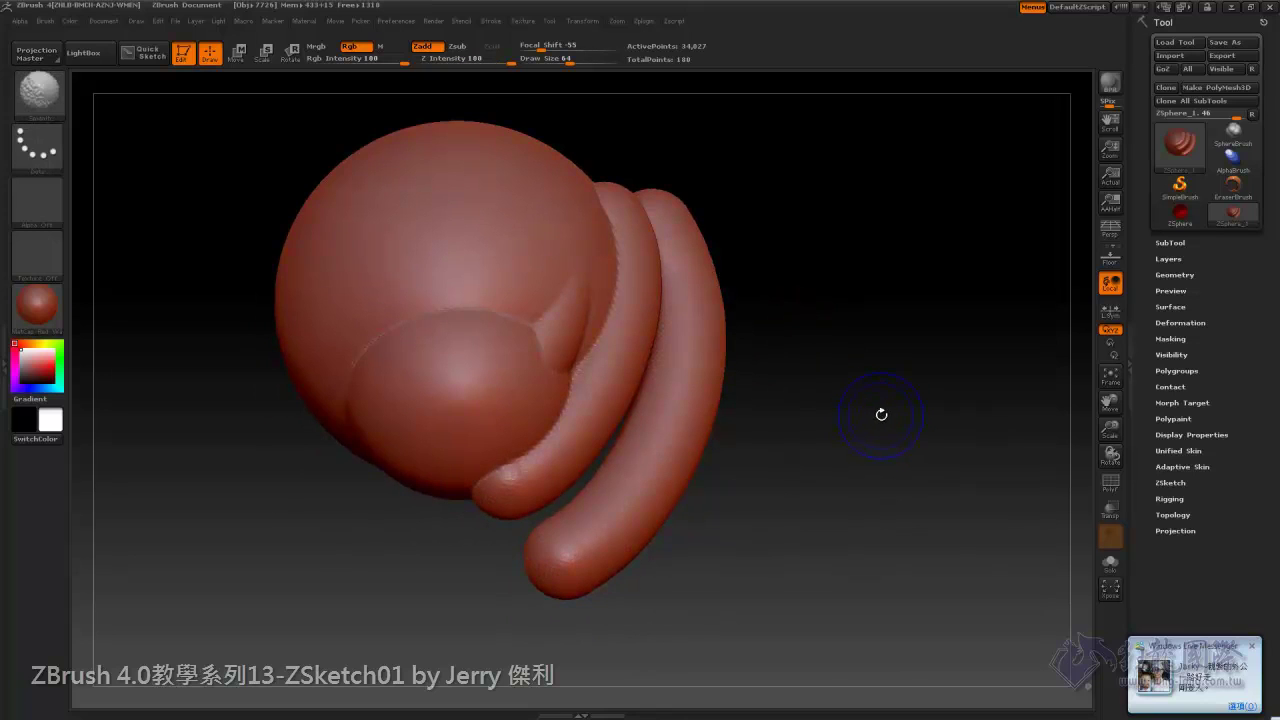
{"action": "key", "text": "shift"}
{"action": "left_click_drag", "start_coordinate": [883, 414], "coordinate": [877, 438]}
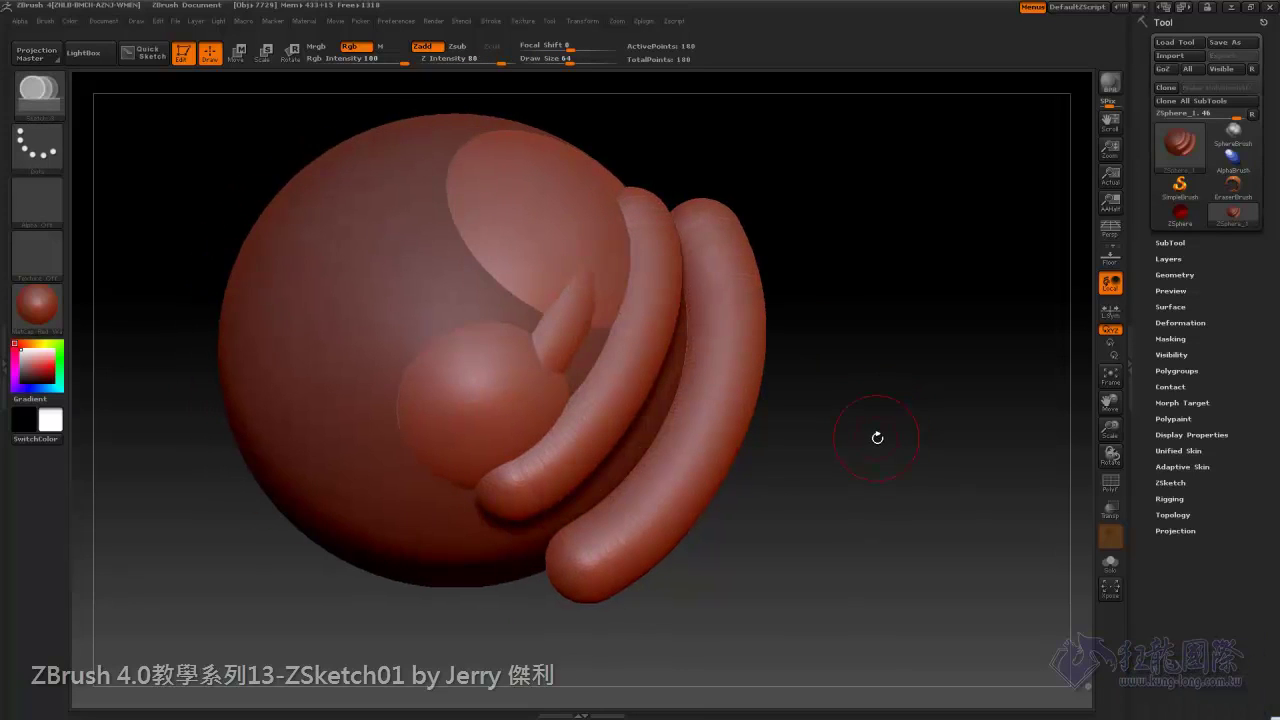
Undo the two smoothing strokes and re-preview just the three tubes as a skin.
{"action": "key", "text": "ctrl+z"}
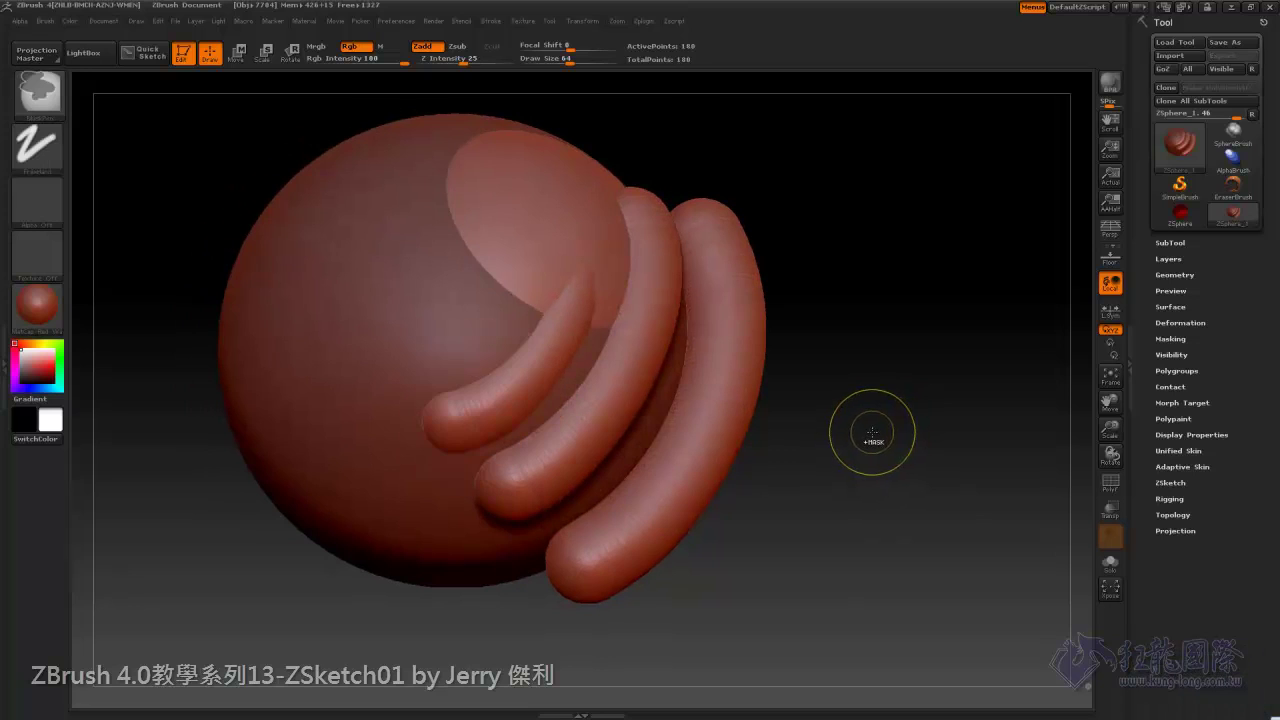
{"action": "key", "text": "ctrl+z"}
{"action": "left_click_drag", "start_coordinate": [875, 430], "coordinate": [883, 438]}
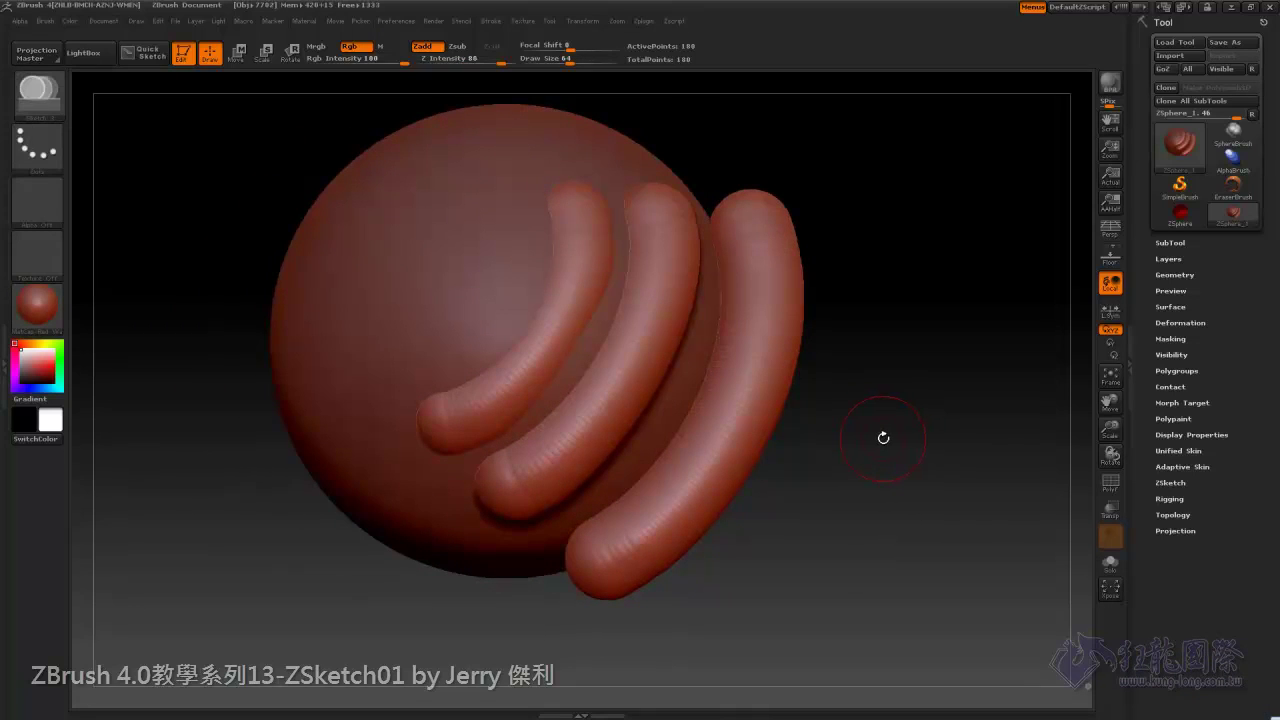
{"action": "key", "text": "a"}
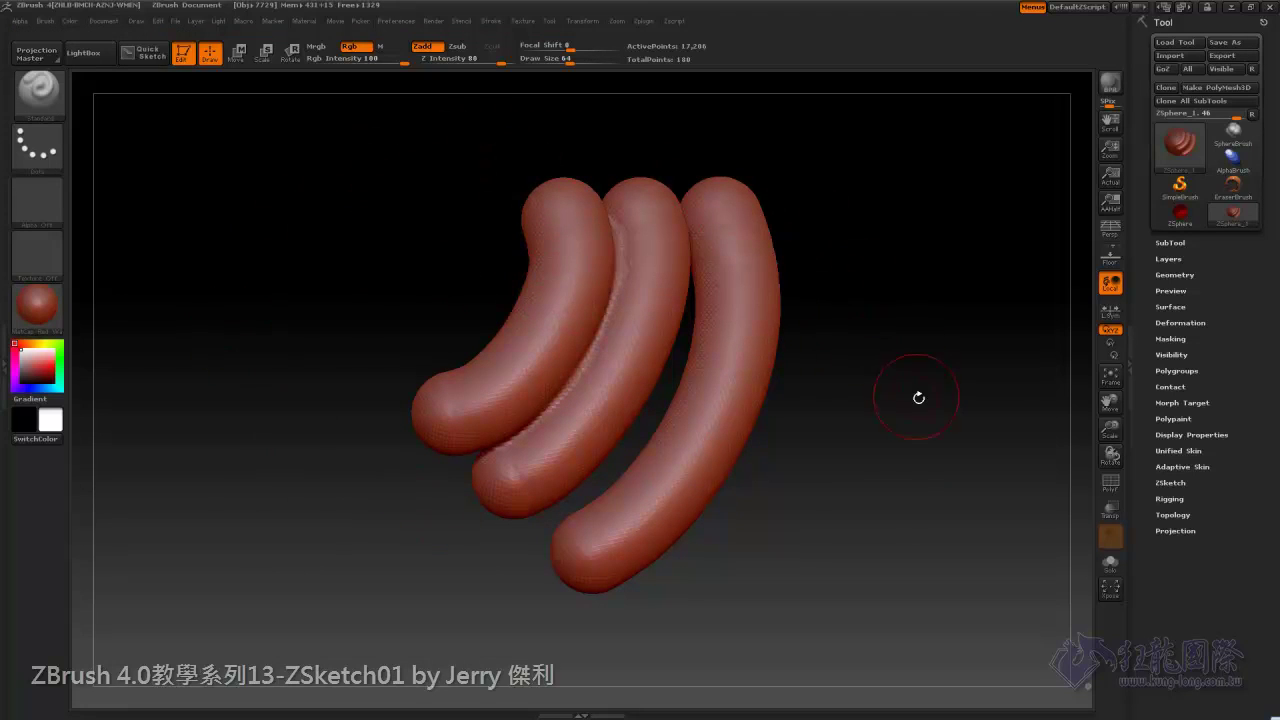
{"action": "key", "text": "ctrl+z"}
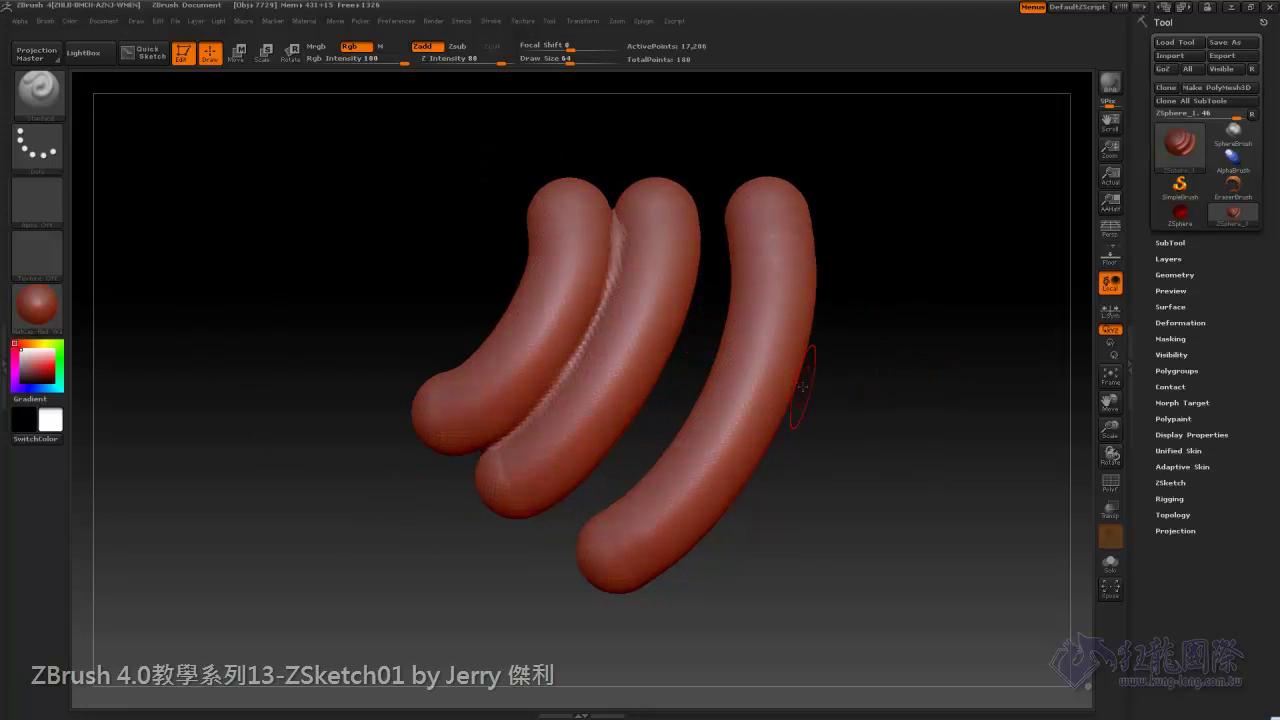
{"action": "key", "text": "shift+a"}
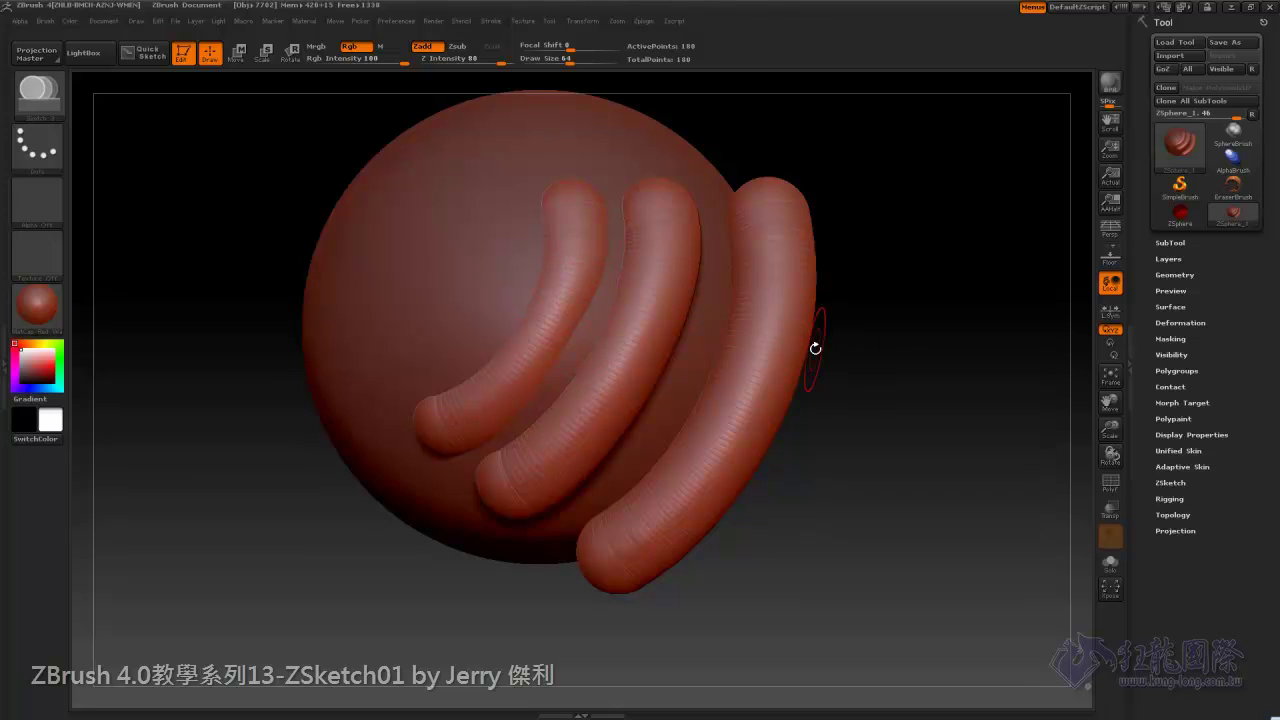
{"action": "key", "text": "shift+a"}
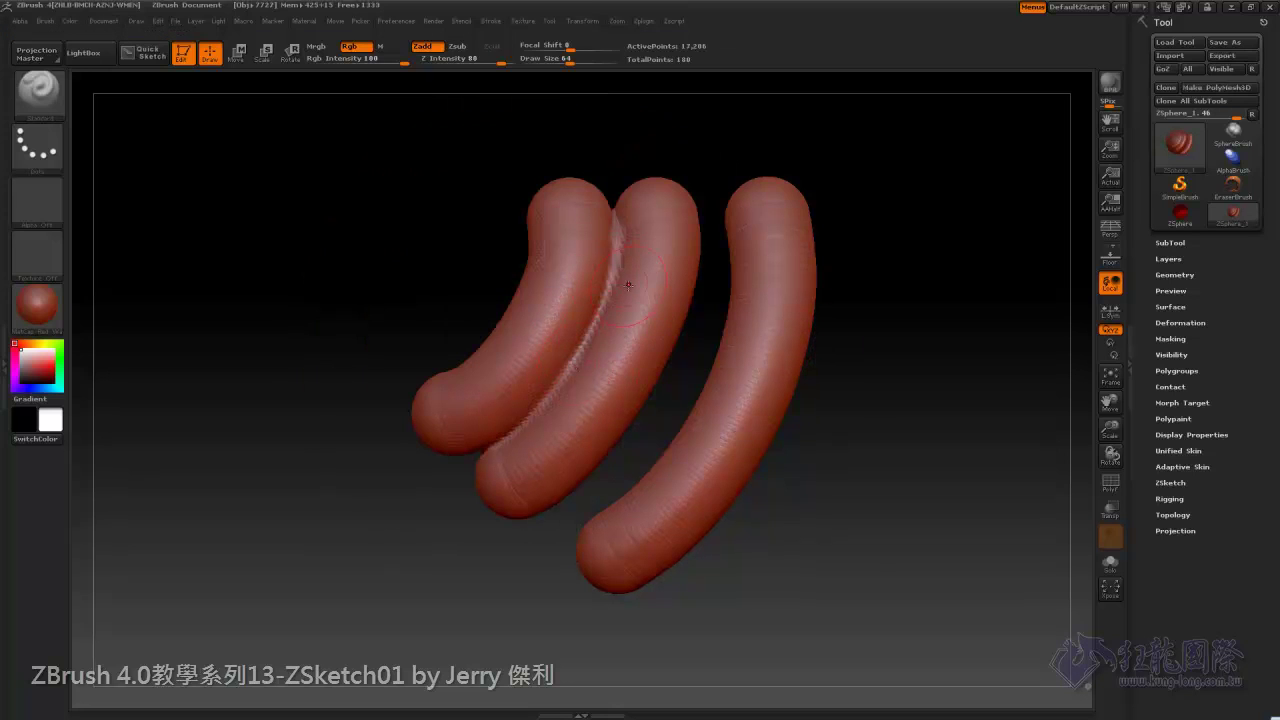
{"action": "left_click_drag", "start_coordinate": [900, 444], "coordinate": [591, 231]}
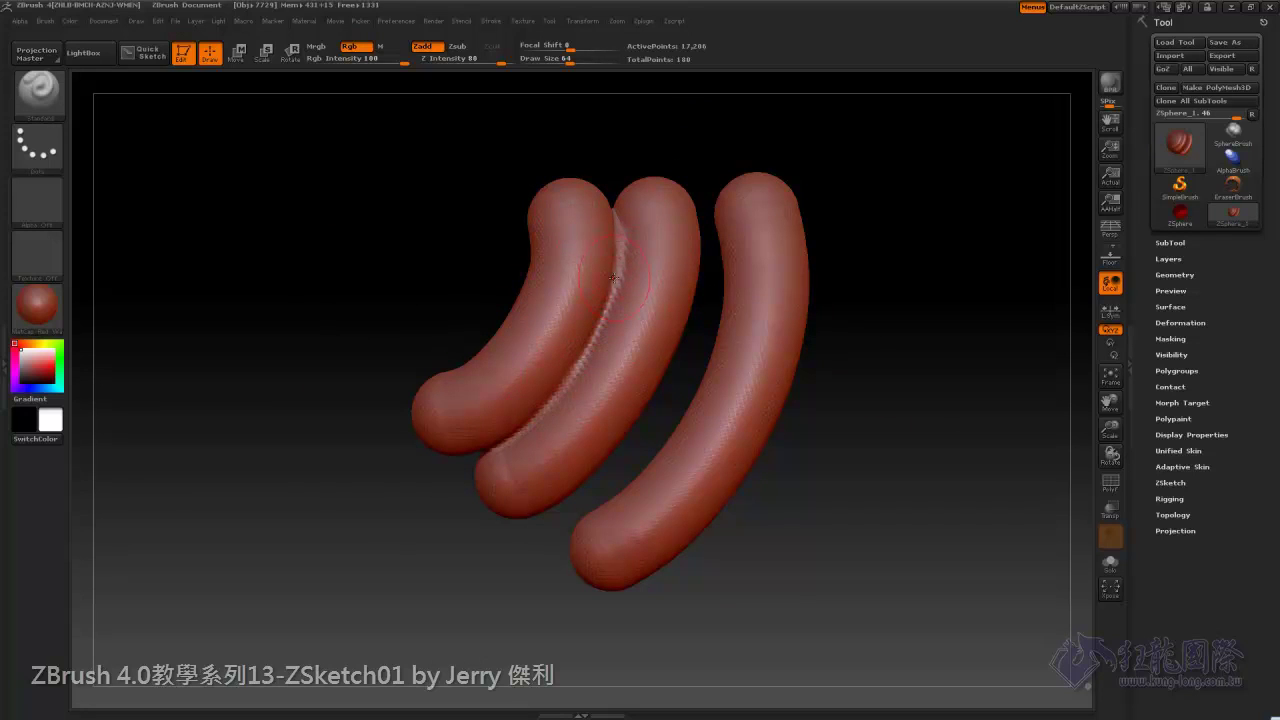
{"action": "left_click_drag", "start_coordinate": [977, 351], "coordinate": [761, 279]}
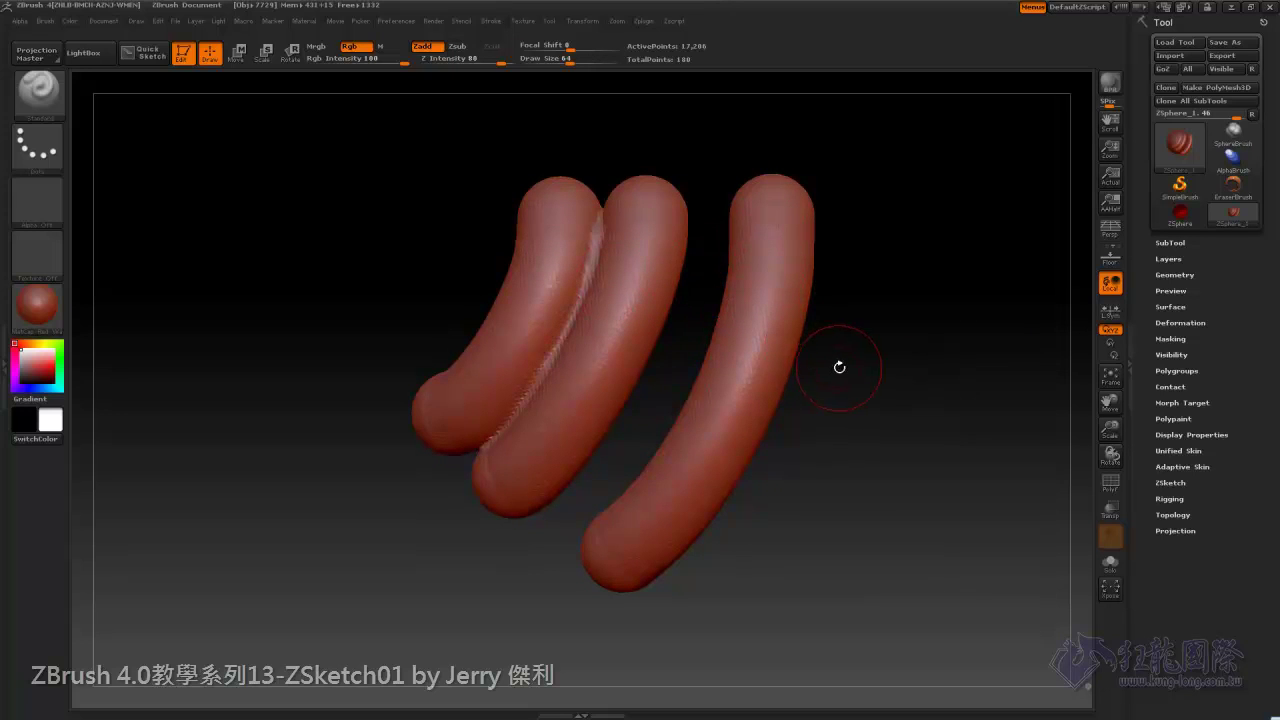
Return to the editable ZSketch, orbit around it, and briefly recheck the skin preview.
{"action": "key", "text": "a"}
{"action": "mouse_move", "coordinate": [926, 405]}
{"action": "left_mouse_down"}
{"action": "mouse_move", "coordinate": [850, 355]}
{"action": "mouse_move", "coordinate": [860, 406]}
{"action": "left_mouse_up"}
{"action": "left_click_drag", "start_coordinate": [966, 450], "coordinate": [963, 457]}
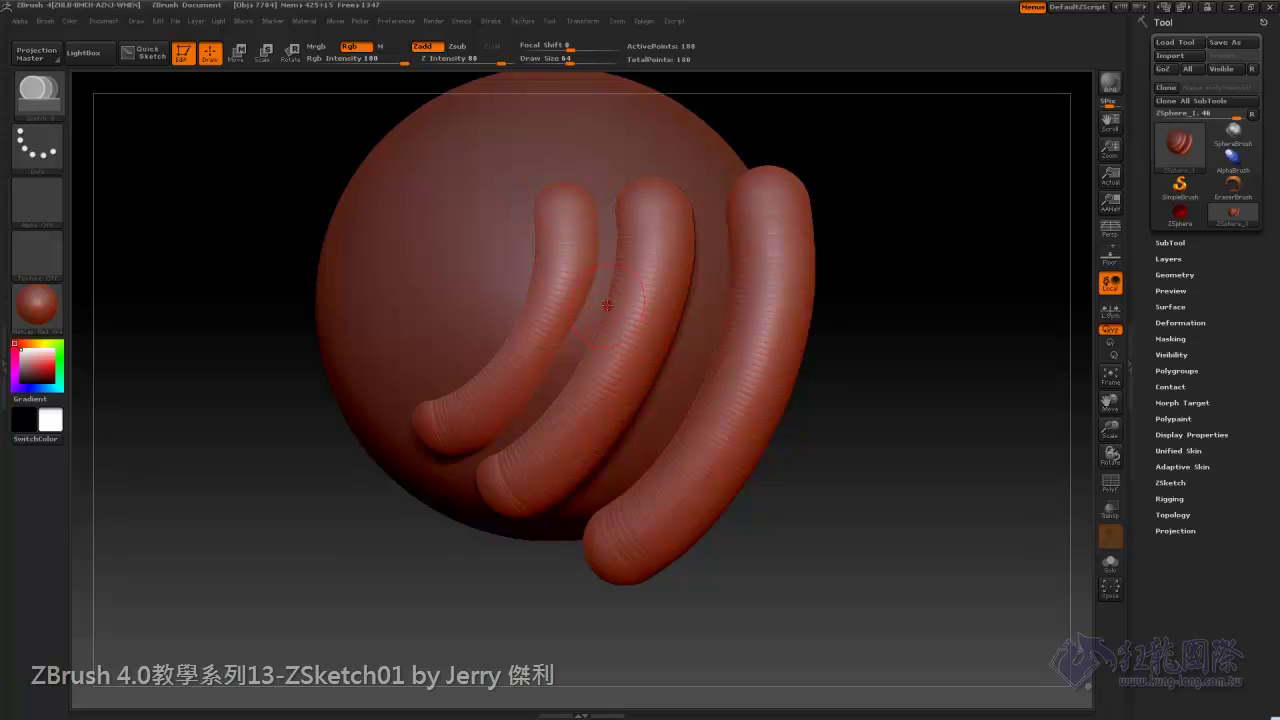
{"action": "key", "text": "a"}
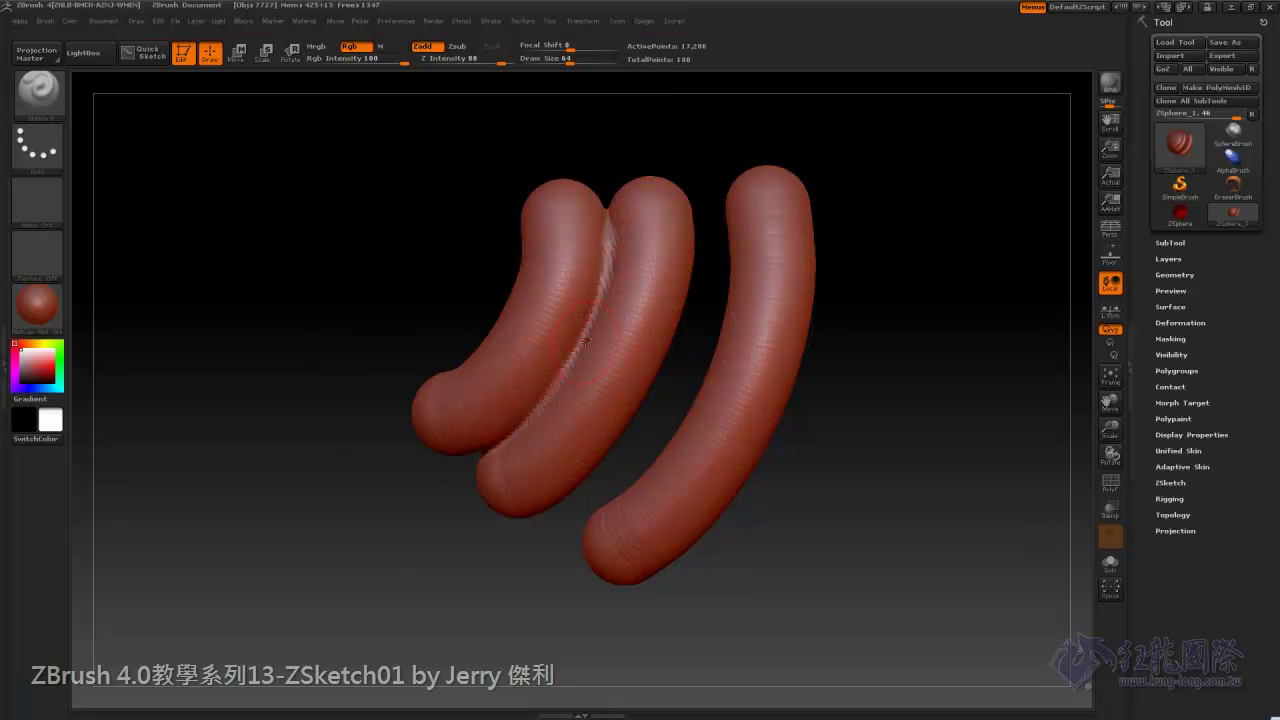
{"action": "key", "text": "a"}
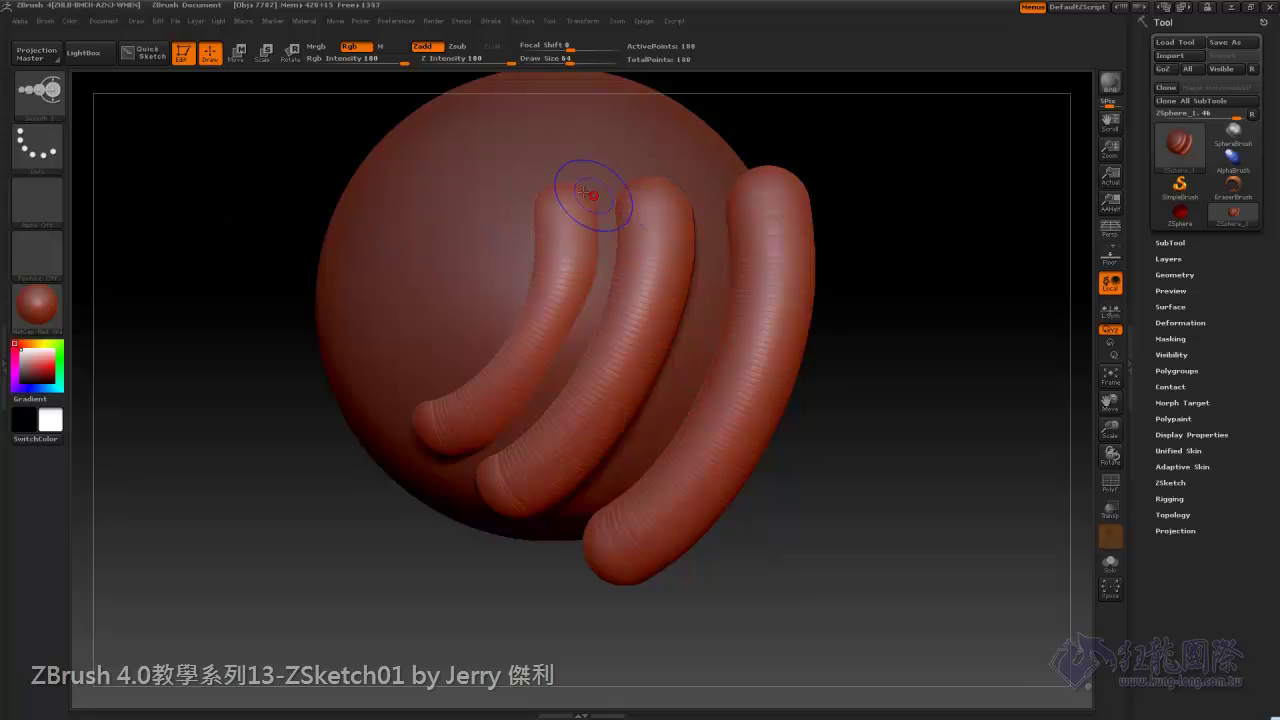
Smooth away the first tube's top, then return from the skin preview to the sketch.
{"action": "left_click_drag", "start_coordinate": [563, 192], "coordinate": [568, 268], "text": "shift"}
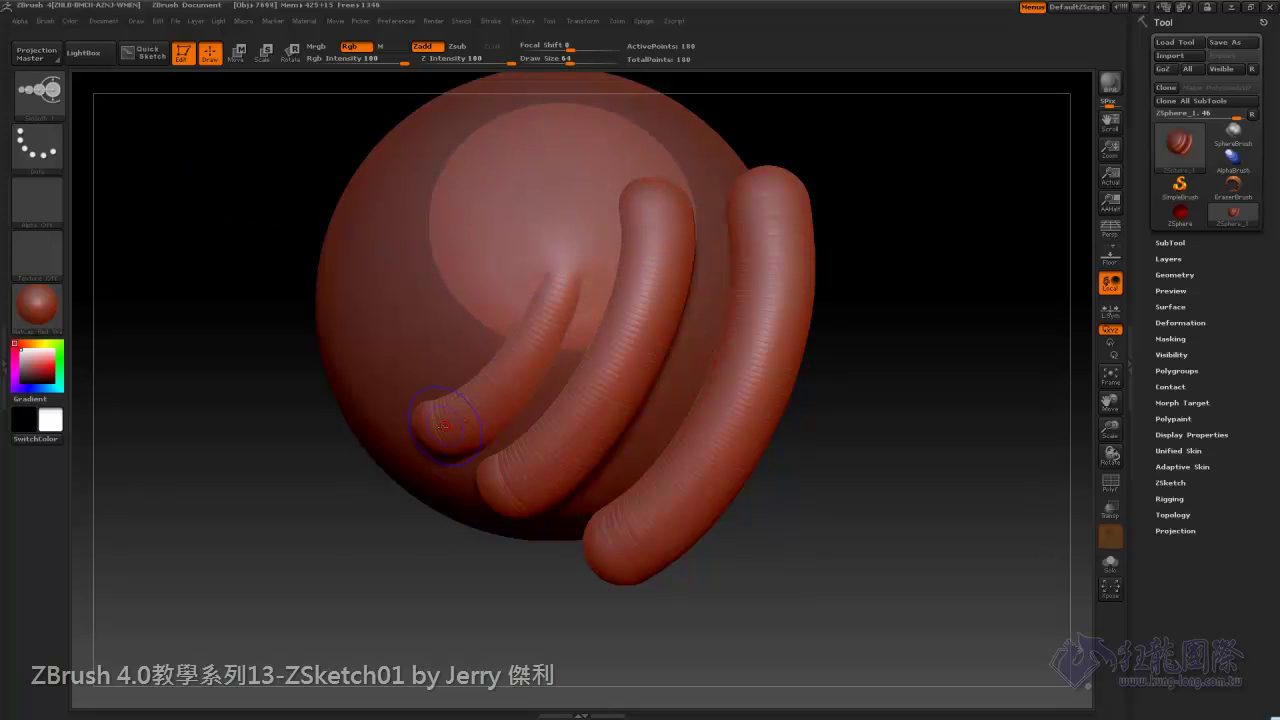
{"action": "left_click_drag", "start_coordinate": [912, 467], "coordinate": [923, 434]}
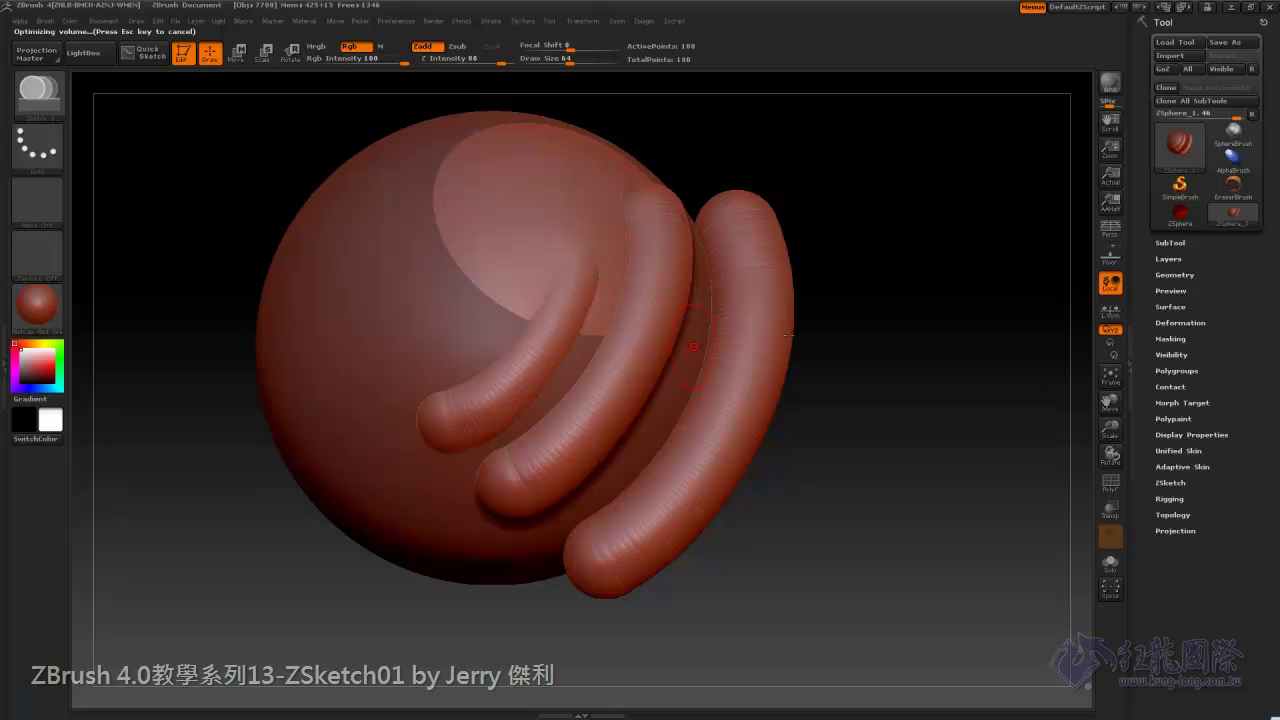
{"action": "left_click_drag", "start_coordinate": [914, 420], "coordinate": [450, 241]}
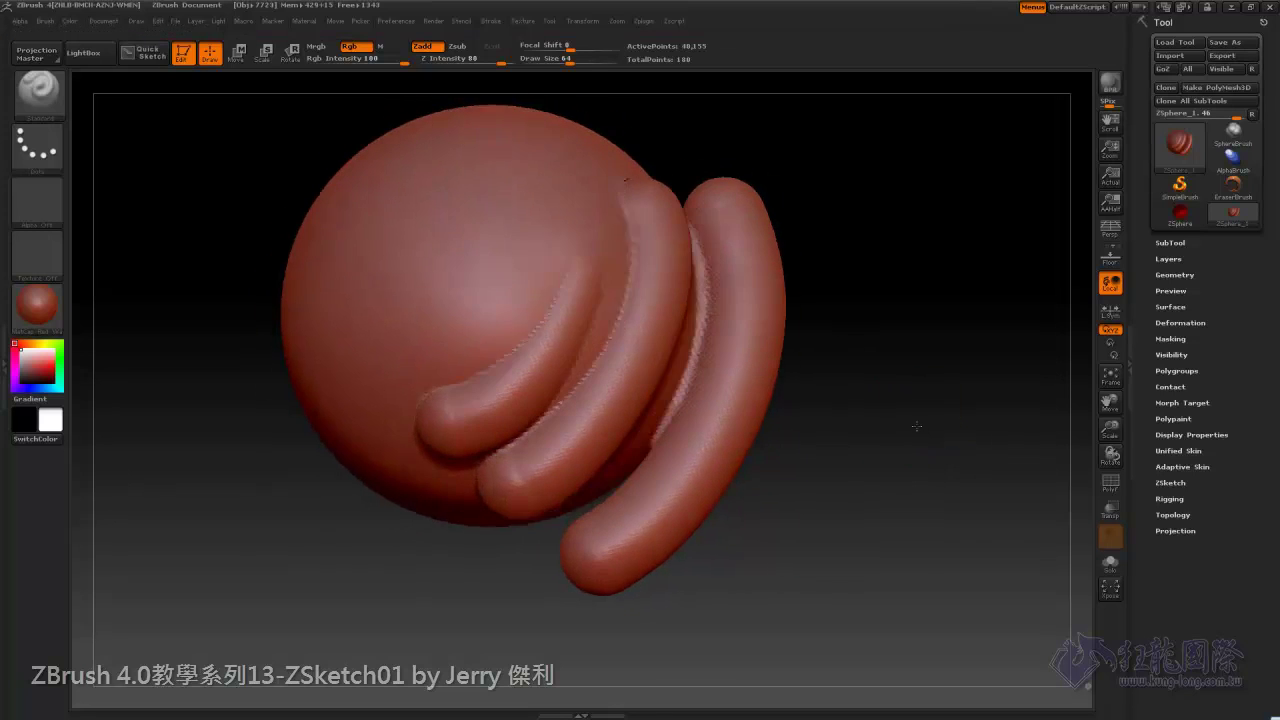
{"action": "left_click_drag", "start_coordinate": [919, 427], "coordinate": [901, 462]}
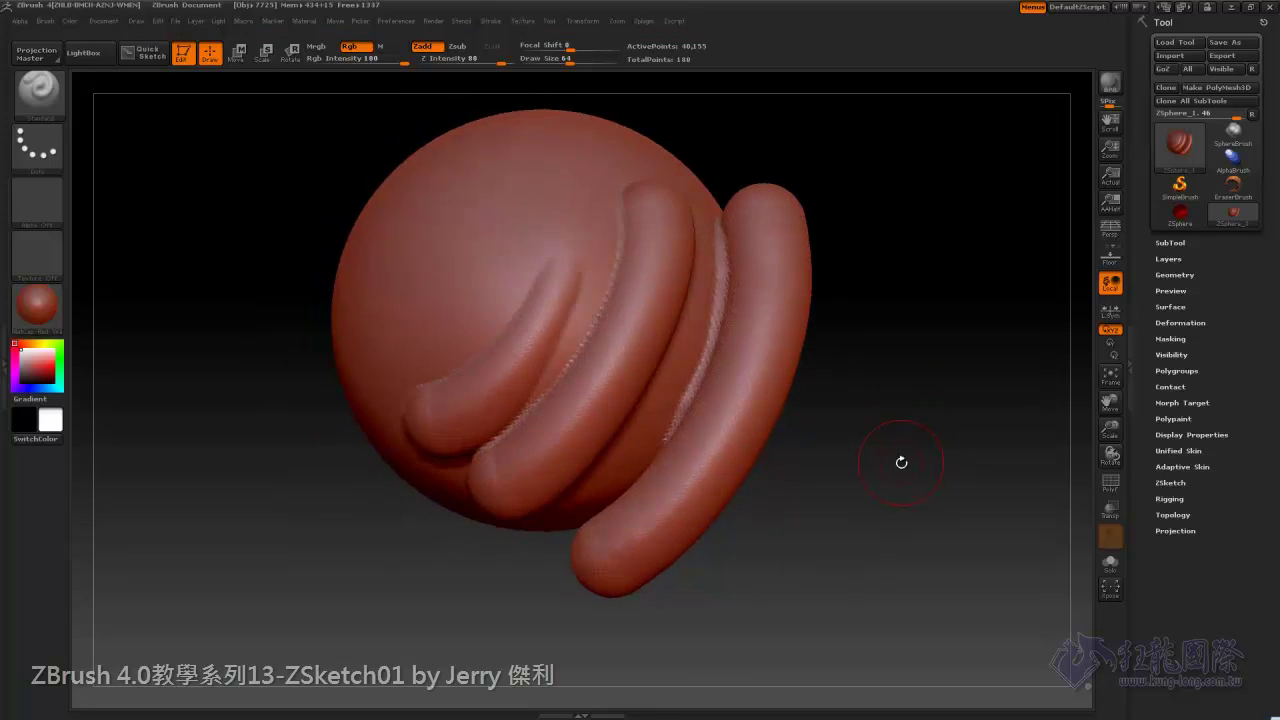
{"action": "key", "text": "shift+a"}
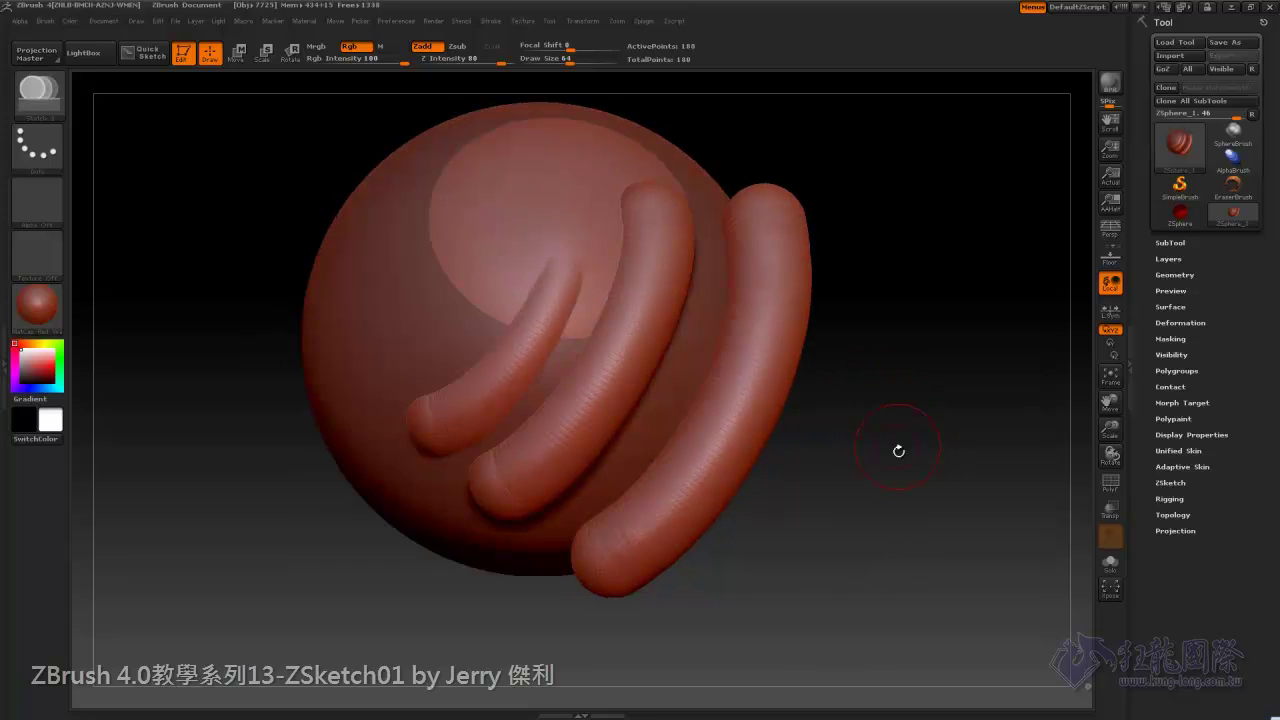
Make Smooth 2 the sketch smoothing brush, dismissing its note.
{"action": "left_click", "coordinate": [38, 92]}
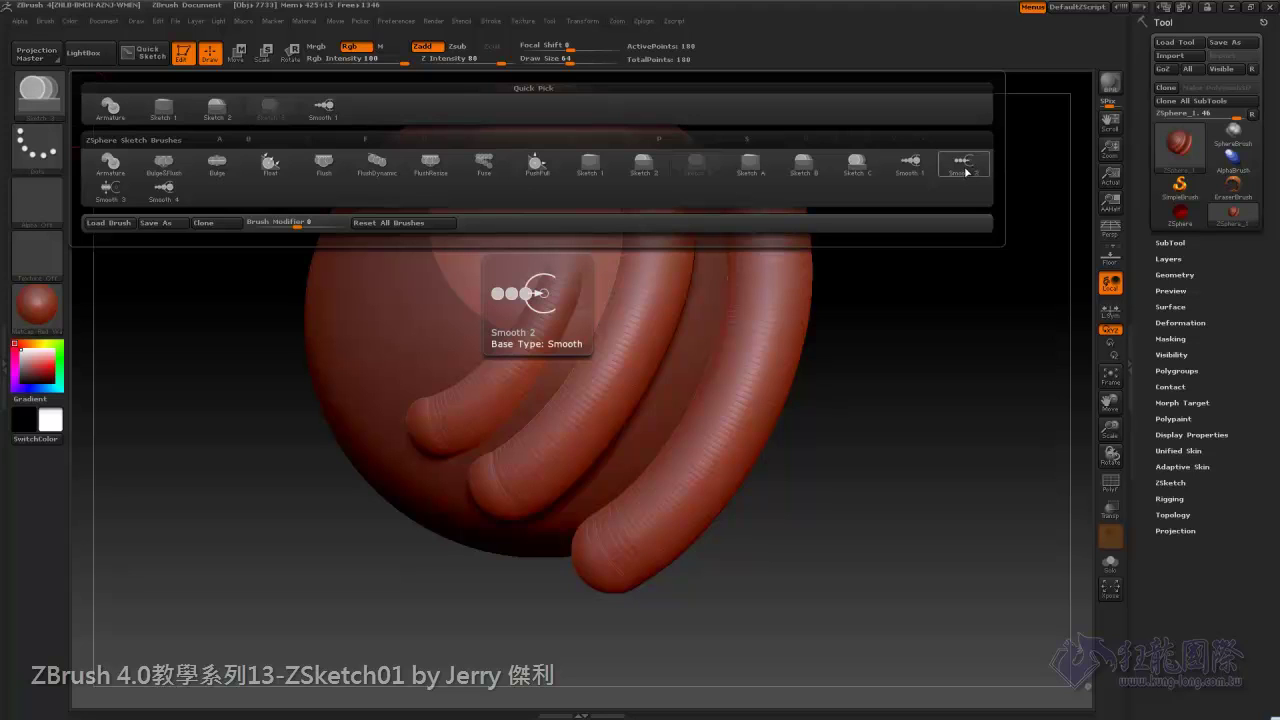
{"action": "left_click", "coordinate": [963, 173]}
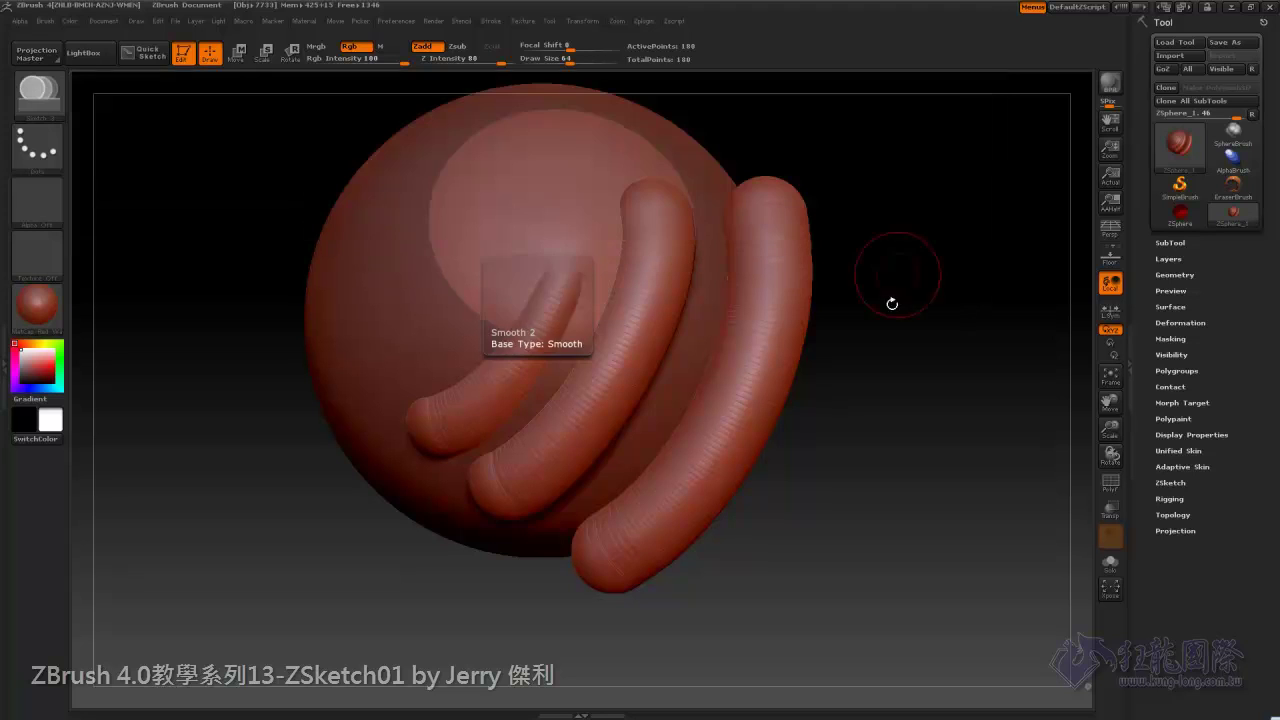
{"action": "mouse_move", "coordinate": [874, 477]}
{"action": "left_mouse_down"}
{"action": "mouse_move", "coordinate": [845, 489]}
{"action": "mouse_move", "coordinate": [932, 477]}
{"action": "mouse_move", "coordinate": [883, 457]}
{"action": "mouse_move", "coordinate": [923, 480]}
{"action": "left_mouse_up"}
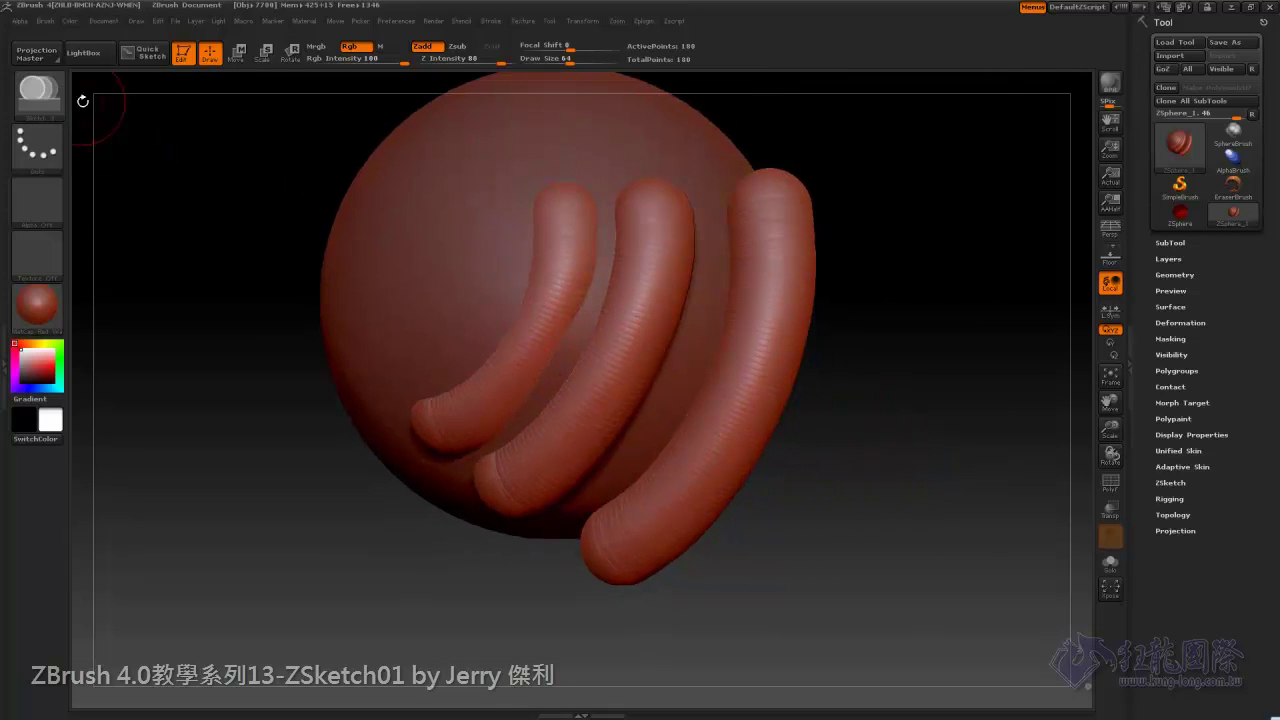
{"action": "left_click", "coordinate": [40, 96]}
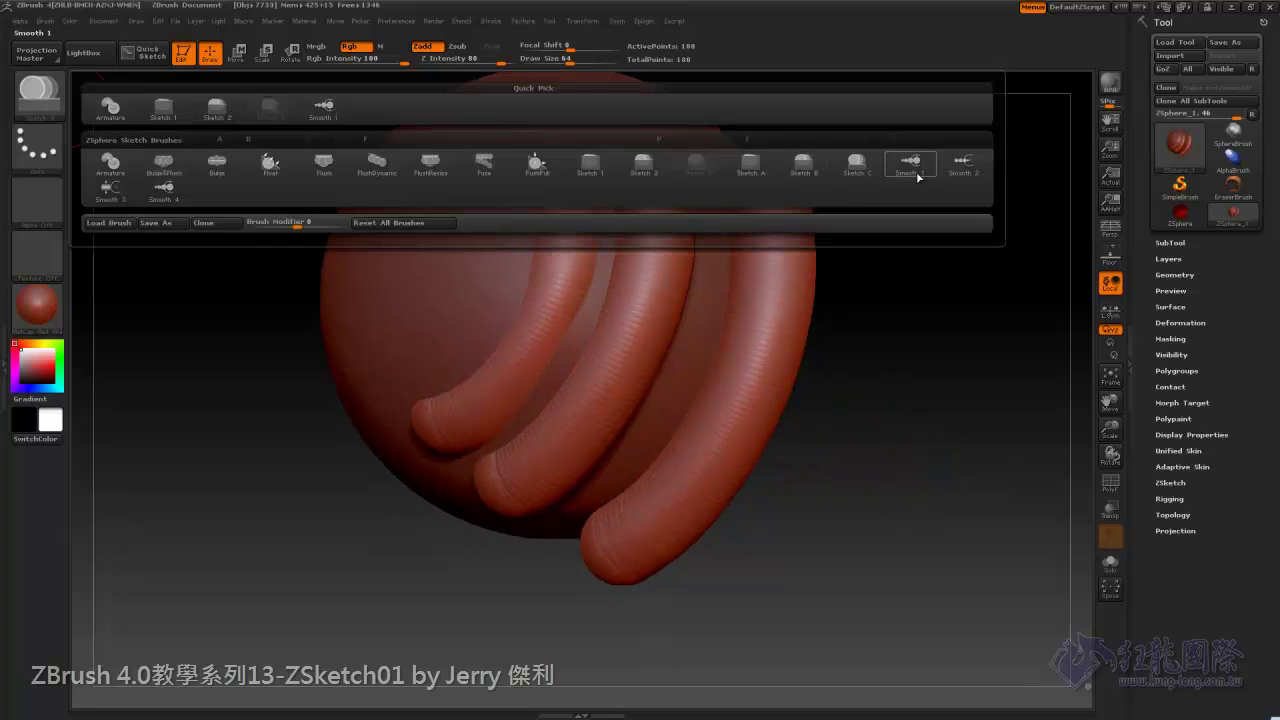
{"action": "left_click", "coordinate": [962, 163]}
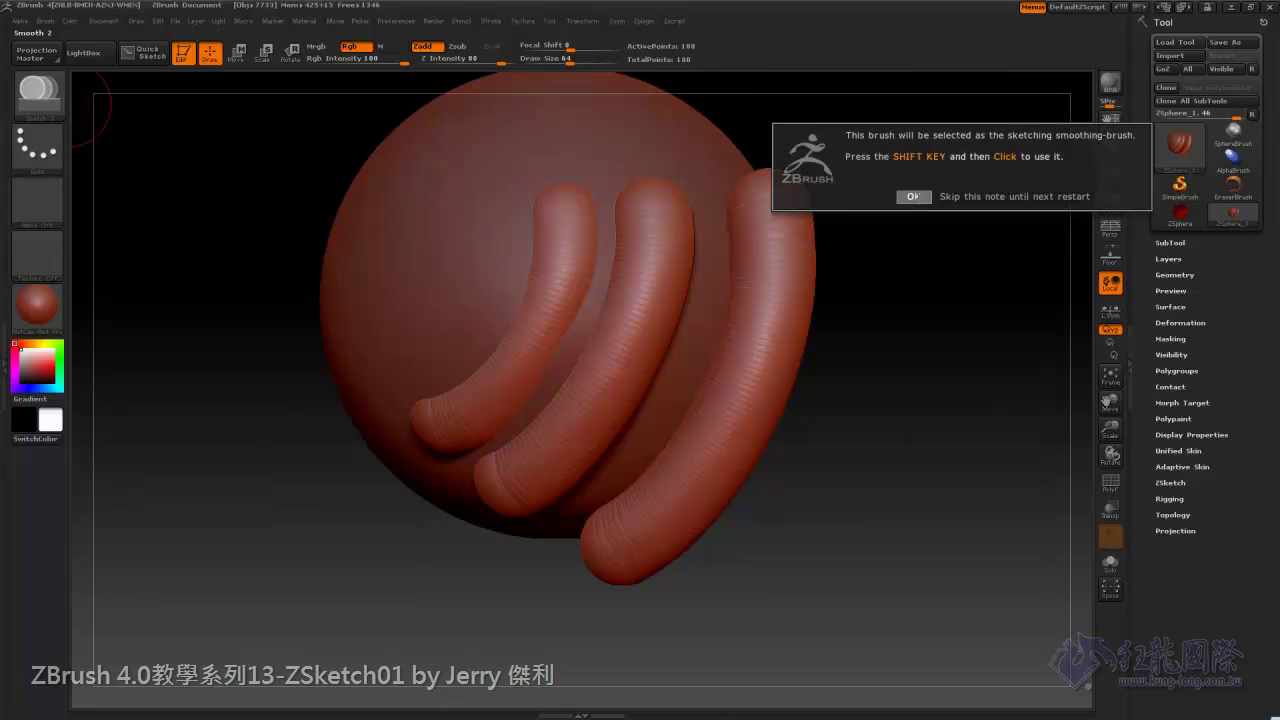
{"action": "left_click", "coordinate": [913, 197]}
Trim the left tube's top and lower end and the middle tube's lower end with Smooth 2.
{"action": "mouse_move", "coordinate": [612, 190]}
{"action": "left_mouse_down", "text": "shift"}
{"action": "mouse_move", "coordinate": [575, 215]}
{"action": "mouse_move", "coordinate": [562, 192]}
{"action": "mouse_move", "coordinate": [614, 357]}
{"action": "left_mouse_up", "text": "shift"}
{"action": "left_click_drag", "start_coordinate": [887, 376], "coordinate": [908, 349]}
{"action": "mouse_move", "coordinate": [470, 395]}
{"action": "left_mouse_down", "text": "shift"}
{"action": "mouse_move", "coordinate": [440, 422]}
{"action": "mouse_move", "coordinate": [495, 385]}
{"action": "left_mouse_up", "text": "shift"}
{"action": "left_click_drag", "start_coordinate": [800, 360], "coordinate": [641, 323]}
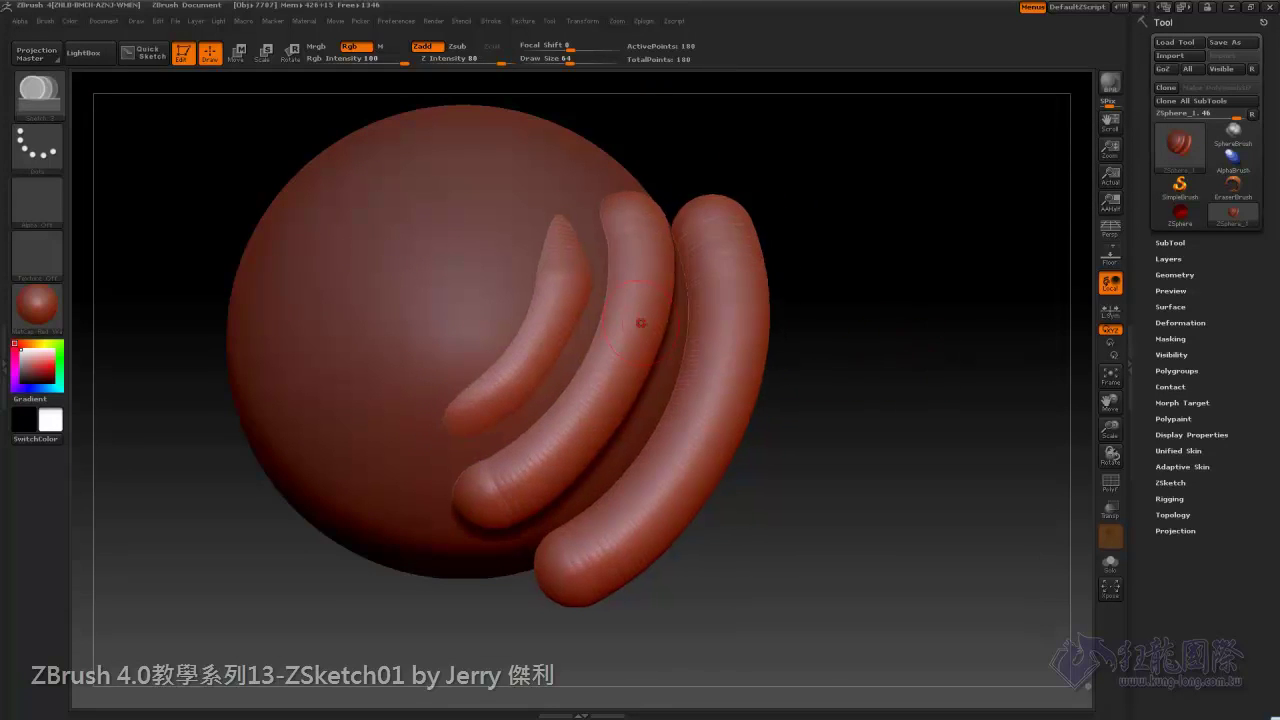
{"action": "left_click_drag", "start_coordinate": [865, 372], "coordinate": [609, 294]}
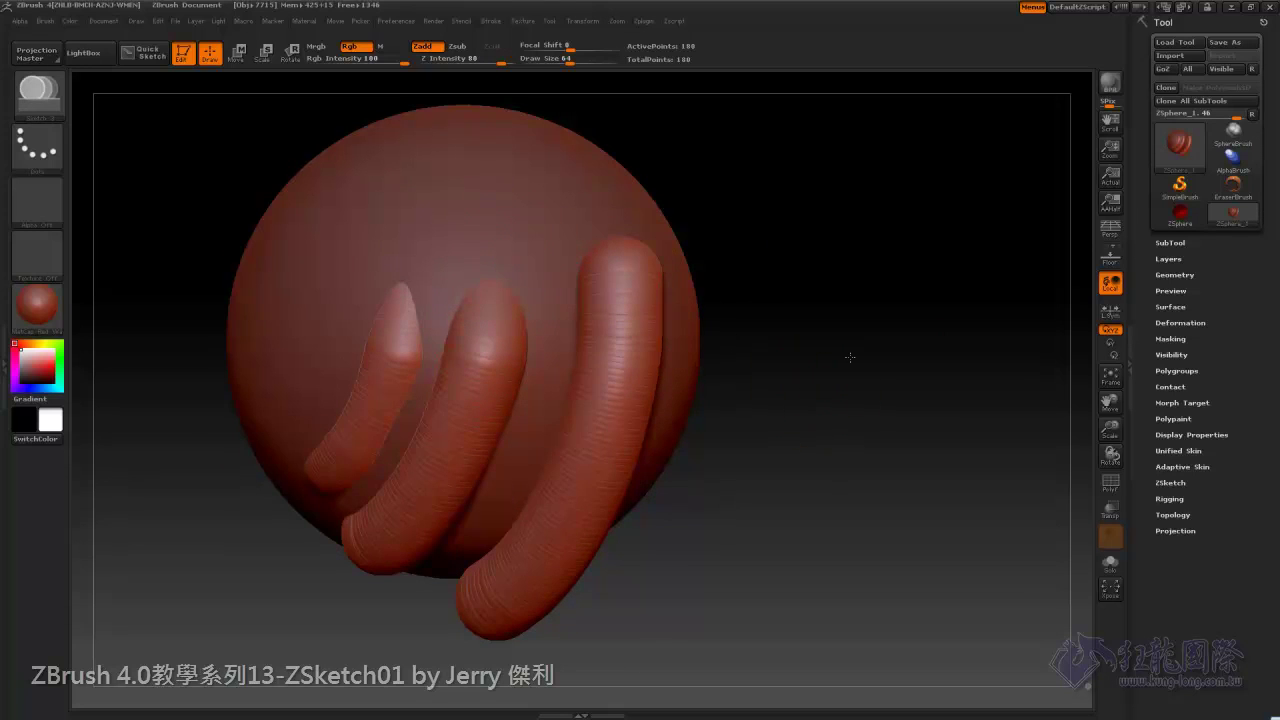
{"action": "mouse_move", "coordinate": [849, 357]}
{"action": "left_mouse_down"}
{"action": "mouse_move", "coordinate": [395, 488]}
{"action": "mouse_move", "coordinate": [404, 540]}
{"action": "left_mouse_up"}
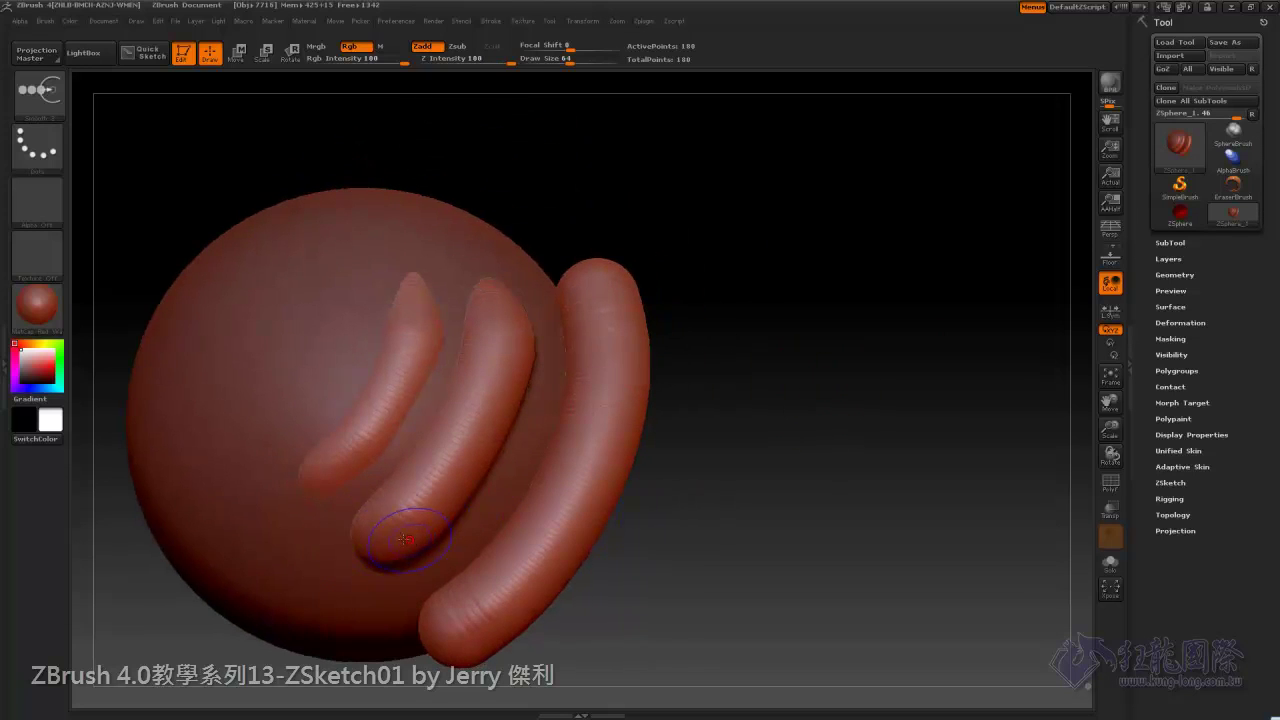
Preview the trimmed tubes, curl the right tube's tip, then undo the curl and earlier edits.
{"action": "key", "text": "a"}
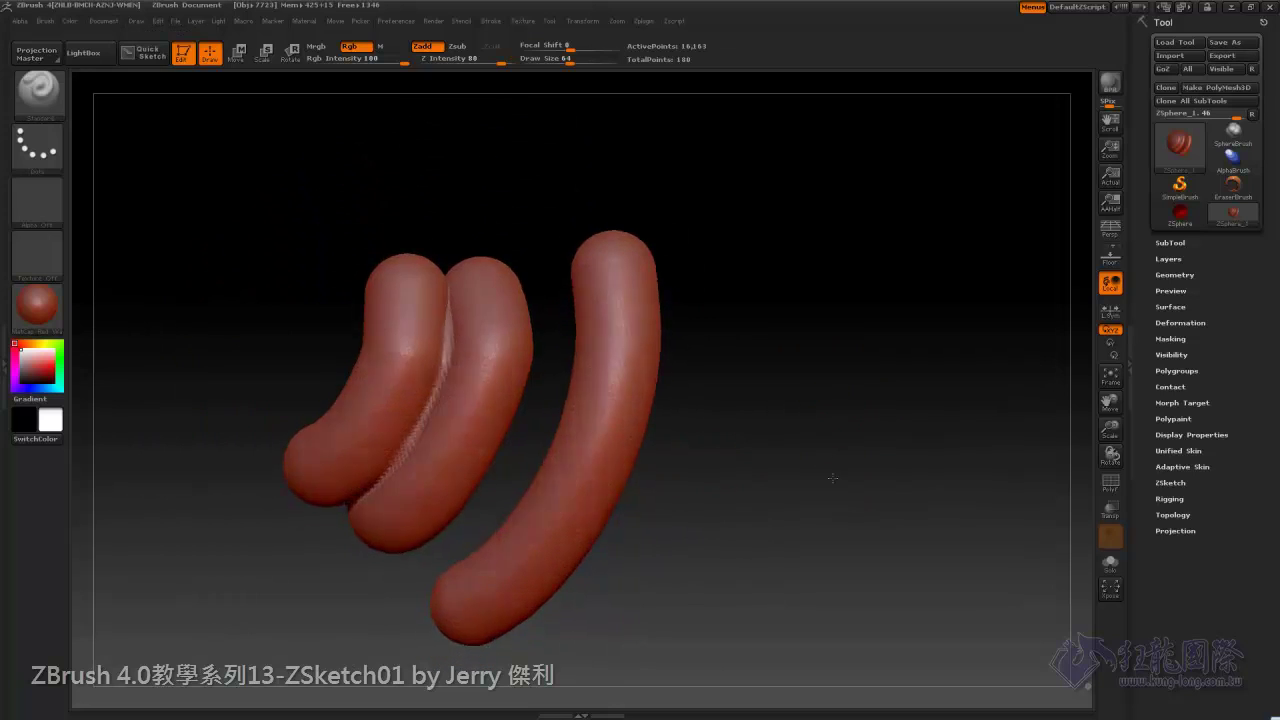
{"action": "mouse_move", "coordinate": [832, 478]}
{"action": "left_mouse_down"}
{"action": "mouse_move", "coordinate": [857, 471]}
{"action": "mouse_move", "coordinate": [834, 469]}
{"action": "left_mouse_up"}
{"action": "key", "text": "a"}
{"action": "mouse_move", "coordinate": [583, 271]}
{"action": "left_mouse_down", "text": "shift"}
{"action": "mouse_move", "coordinate": [500, 262]}
{"action": "mouse_move", "coordinate": [515, 275]}
{"action": "left_mouse_up", "text": "shift"}
{"action": "key", "text": "shift"}
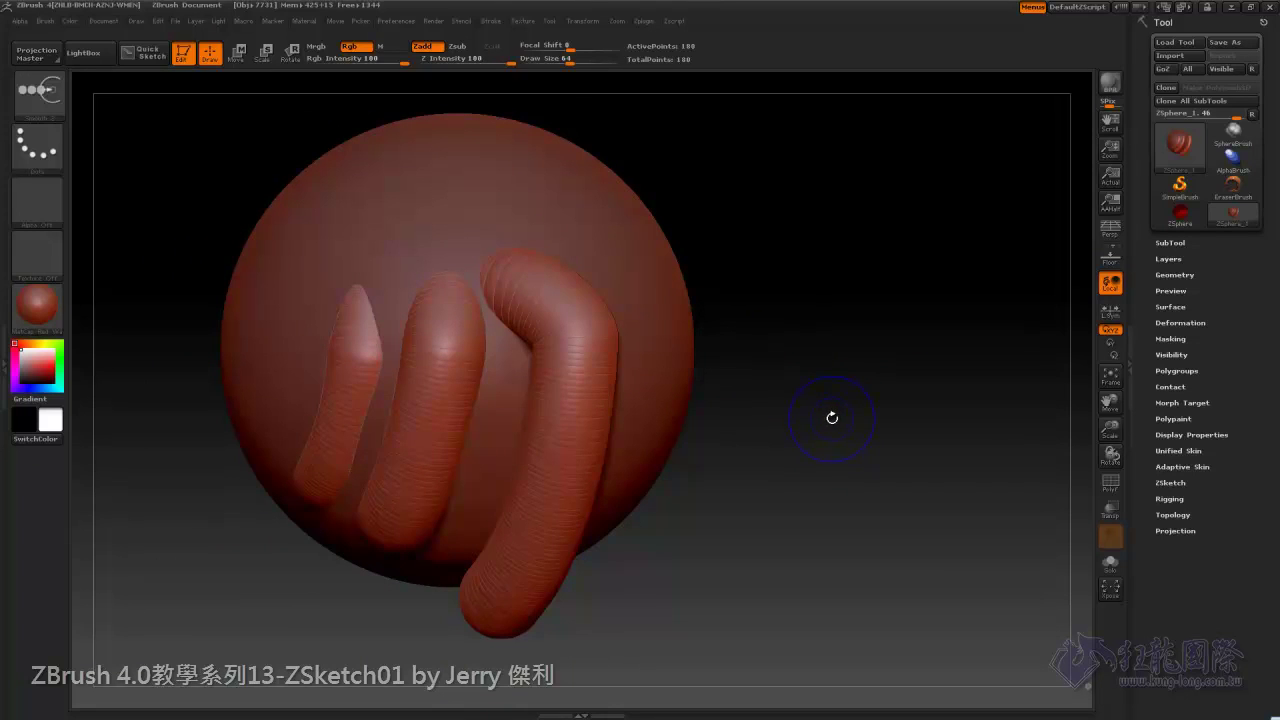
{"action": "key", "text": "shift"}
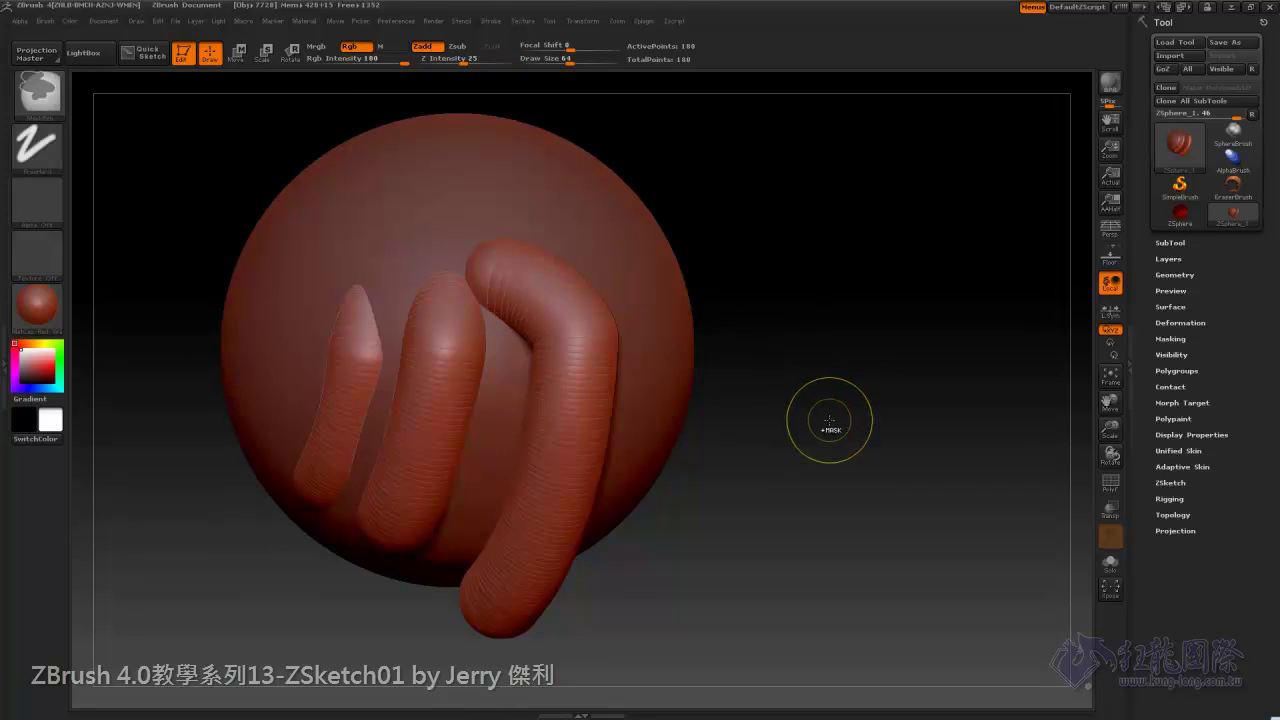
{"action": "key", "text": "ctrl+z"}
{"action": "key", "text": "ctrl+z"}
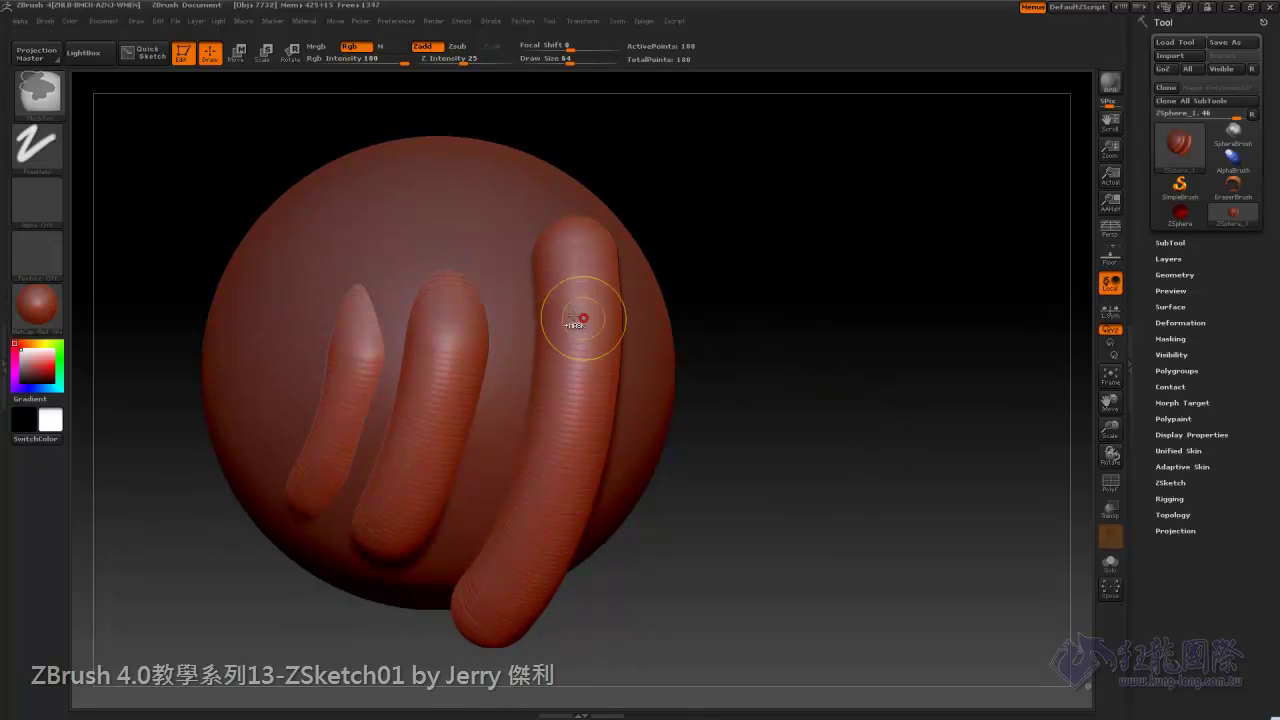
{"action": "key", "text": "ctrl+z"}
{"action": "key", "text": "ctrl+z"}
{"action": "key", "text": "ctrl+z"}
{"action": "key", "text": "ctrl+z"}
{"action": "key", "text": "ctrl+z"}
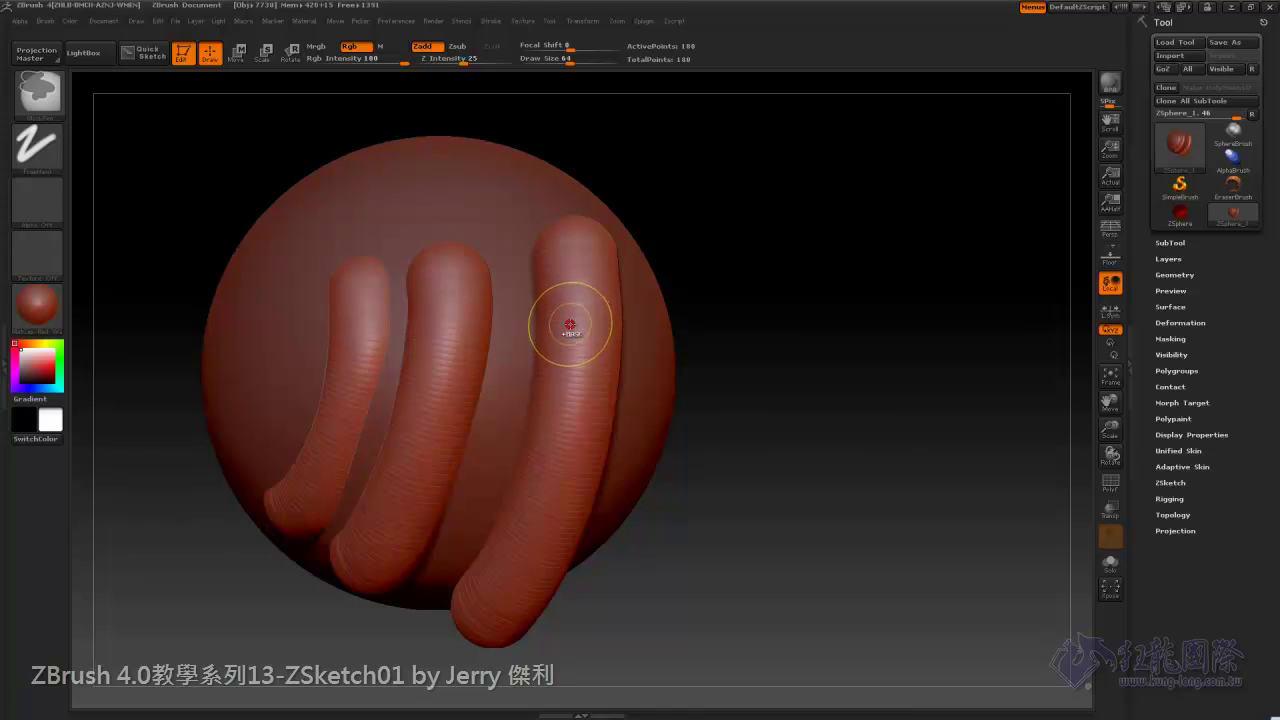
{"action": "left_click", "coordinate": [60, 112]}
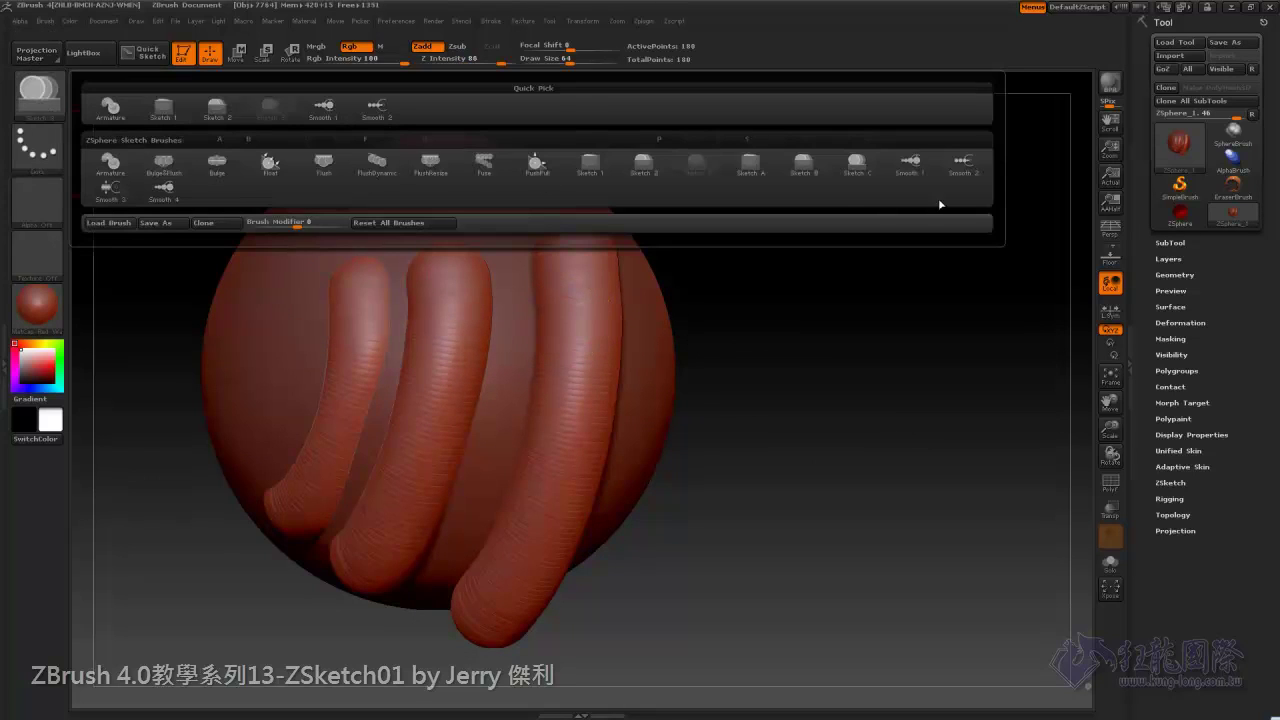
Make Smooth 3 the sketch smoothing brush, dismissing its note.
{"action": "left_click", "coordinate": [112, 190]}
{"action": "left_click", "coordinate": [141, 220]}
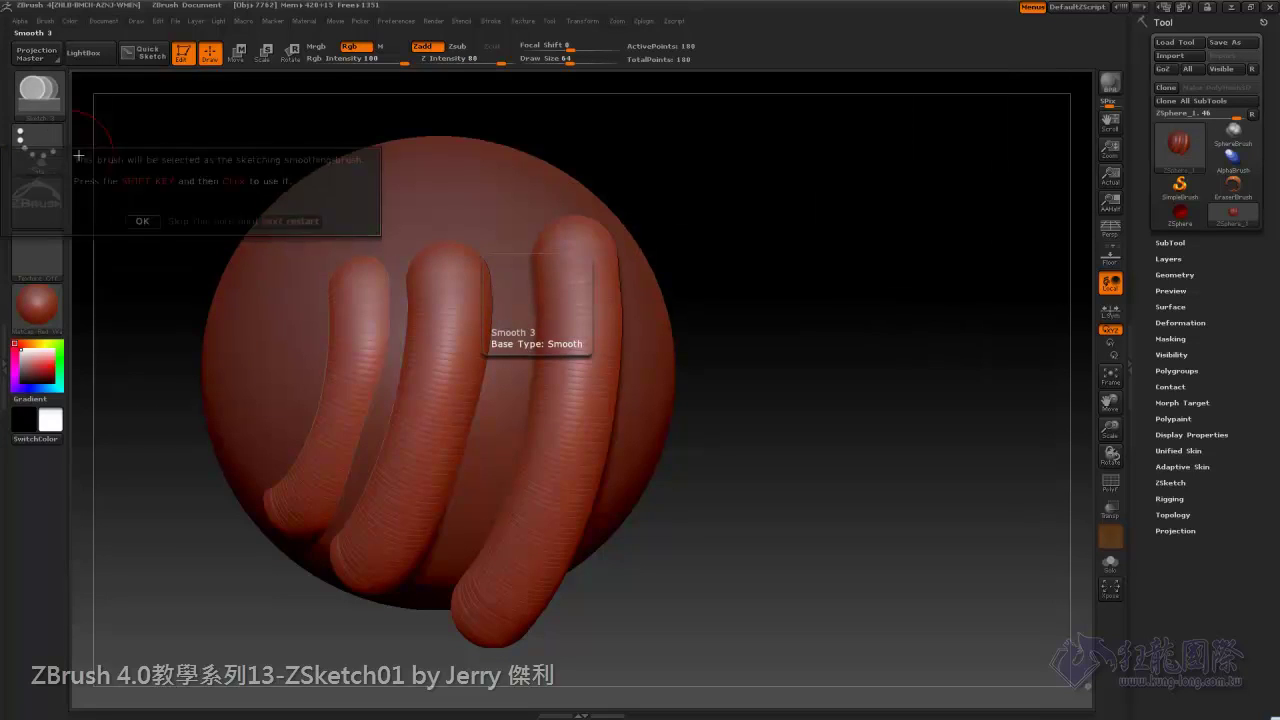
{"action": "left_click", "coordinate": [40, 95]}
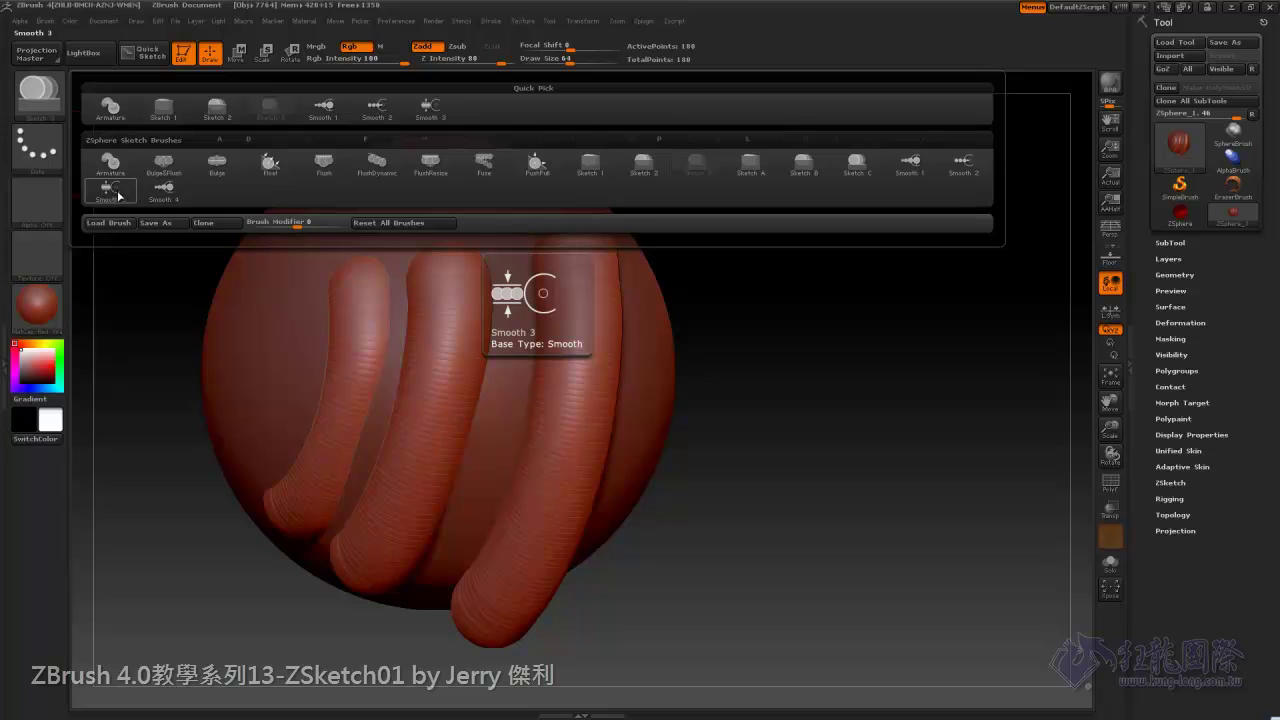
{"action": "left_click", "coordinate": [123, 198]}
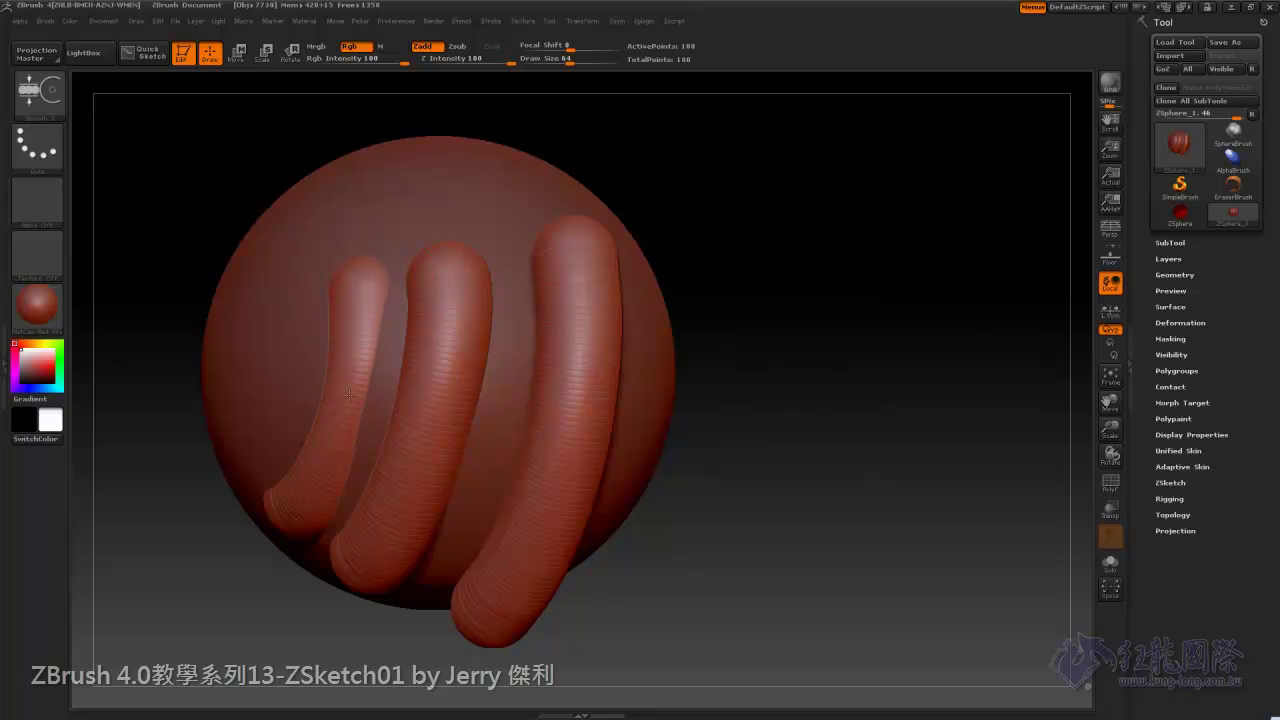
Shorten the inner and middle tube ends with Smooth 3 and recentre the sphere.
{"action": "mouse_move", "coordinate": [837, 460]}
{"action": "left_mouse_down"}
{"action": "mouse_move", "coordinate": [372, 468]}
{"action": "mouse_move", "coordinate": [295, 505]}
{"action": "left_mouse_up"}
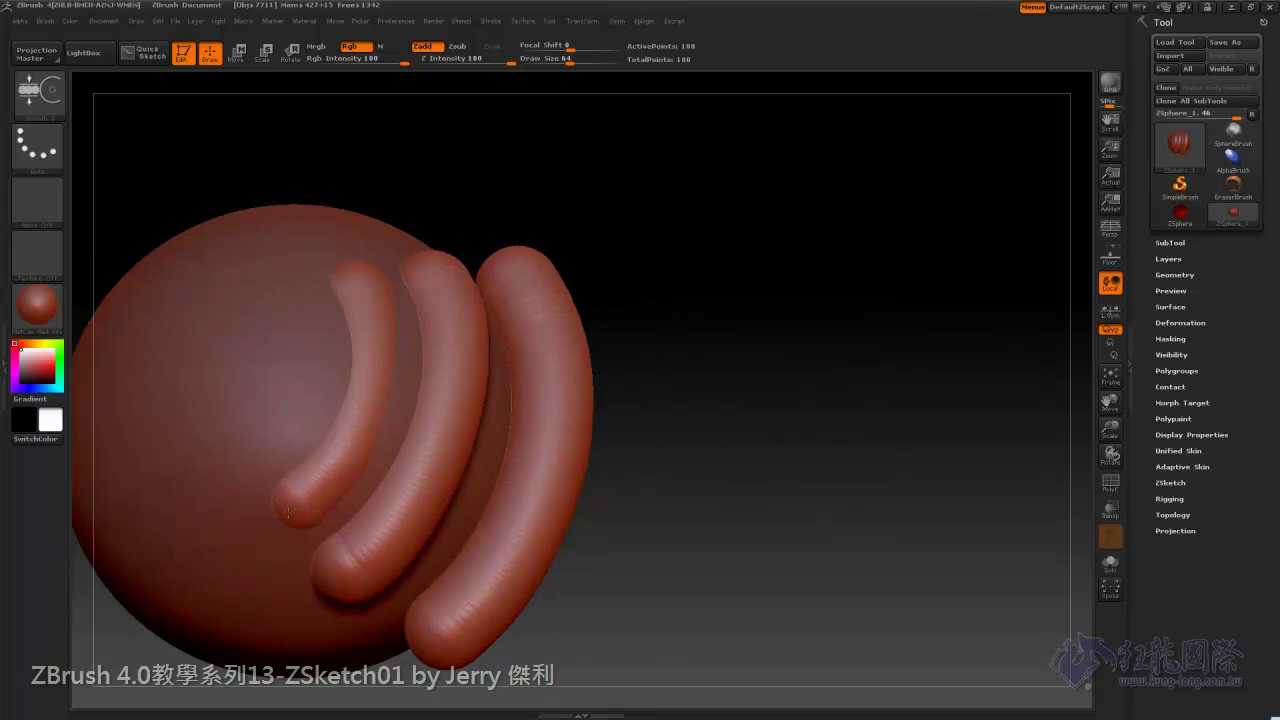
{"action": "left_click_drag", "start_coordinate": [345, 570], "coordinate": [375, 545], "text": "shift"}
{"action": "left_click_drag", "start_coordinate": [640, 420], "coordinate": [430, 290]}
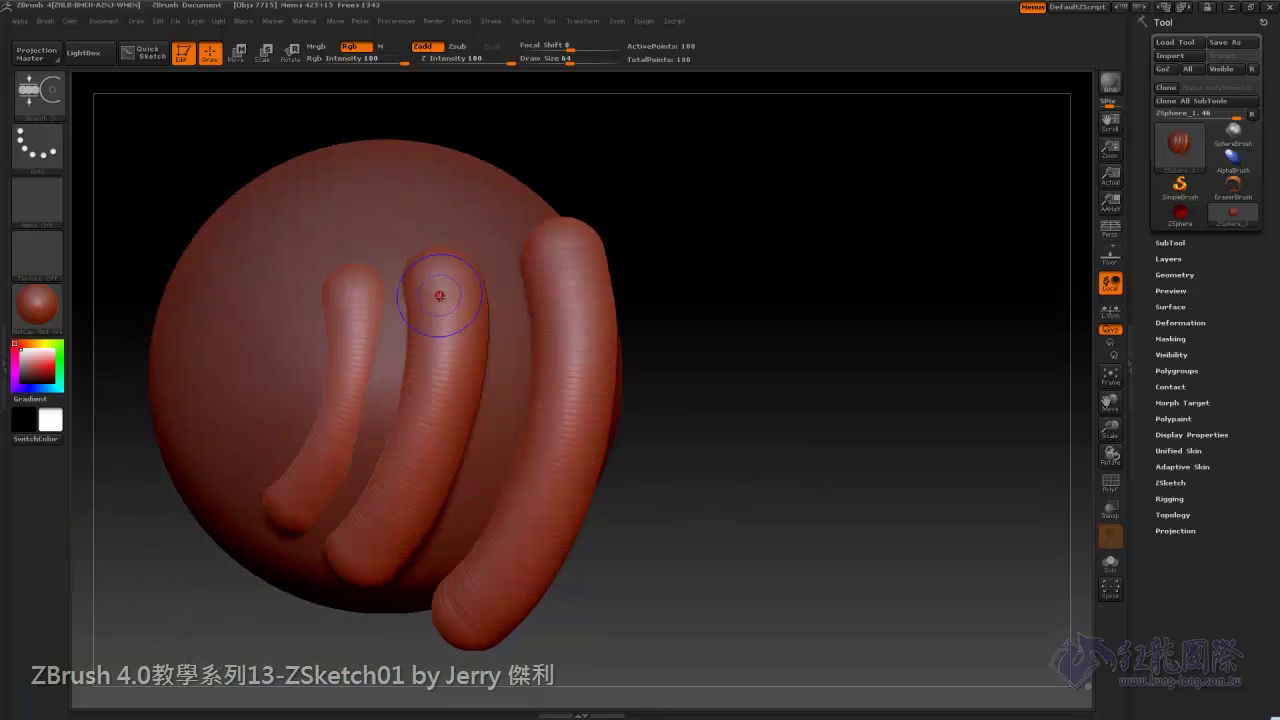
{"action": "left_click_drag", "start_coordinate": [646, 286], "coordinate": [568, 243]}
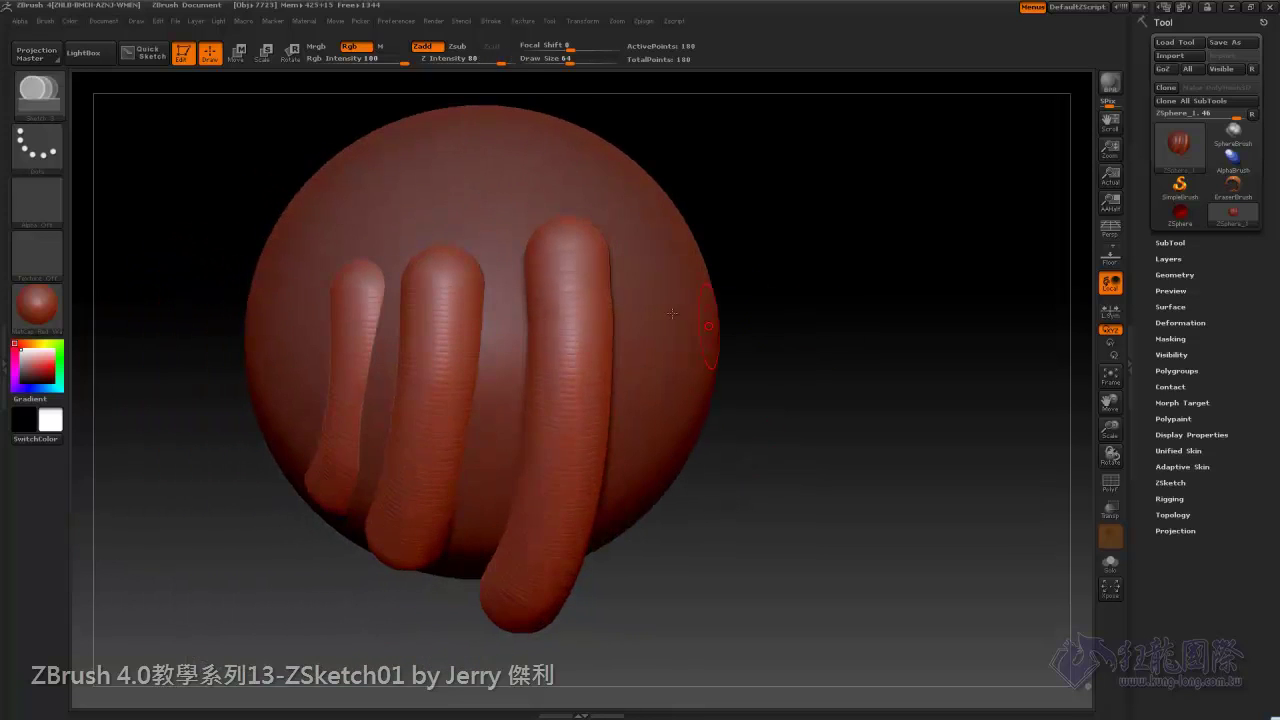
{"action": "left_click", "coordinate": [38, 92]}
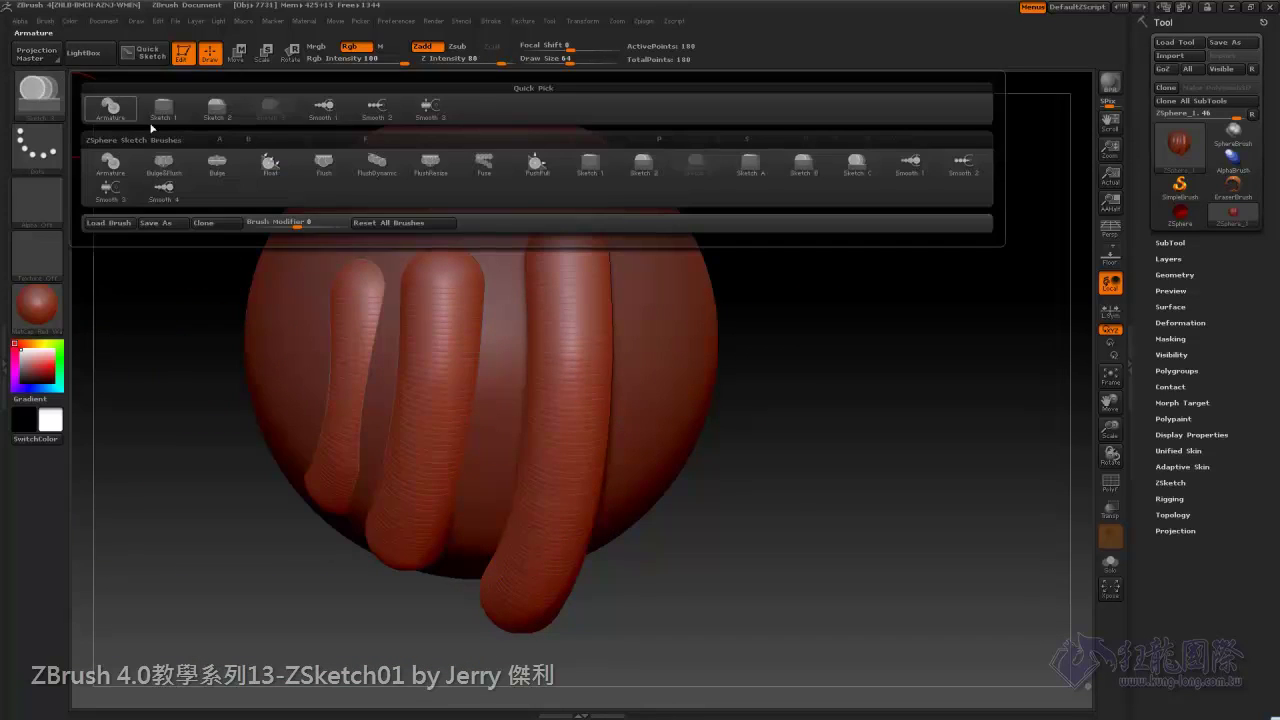
Switch to Smooth 4, smooth the tube ends further, and reorient the tubes upright.
{"action": "left_click", "coordinate": [170, 199]}
{"action": "left_click_drag", "start_coordinate": [300, 455], "coordinate": [275, 515]}
{"action": "left_click_drag", "start_coordinate": [355, 560], "coordinate": [365, 590]}
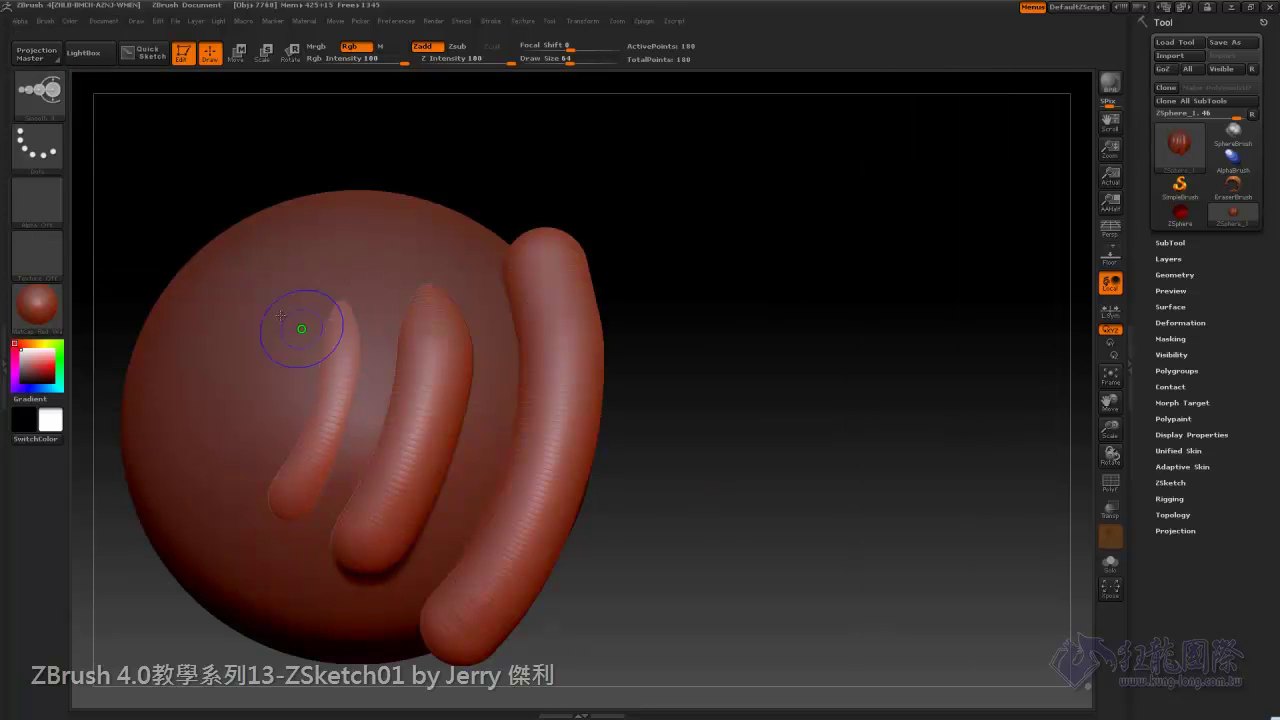
{"action": "left_click", "coordinate": [38, 92]}
{"action": "left_click", "coordinate": [60, 100]}
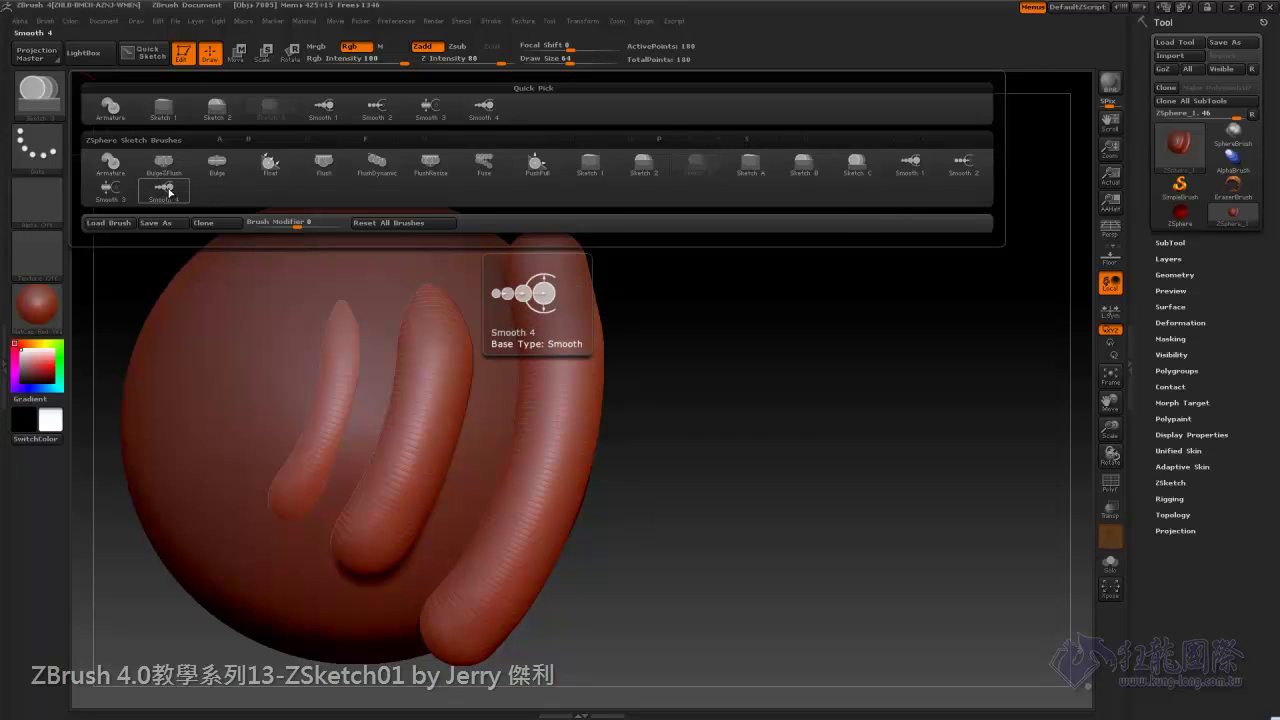
{"action": "left_click", "coordinate": [170, 193]}
{"action": "left_click_drag", "start_coordinate": [749, 426], "coordinate": [714, 461]}
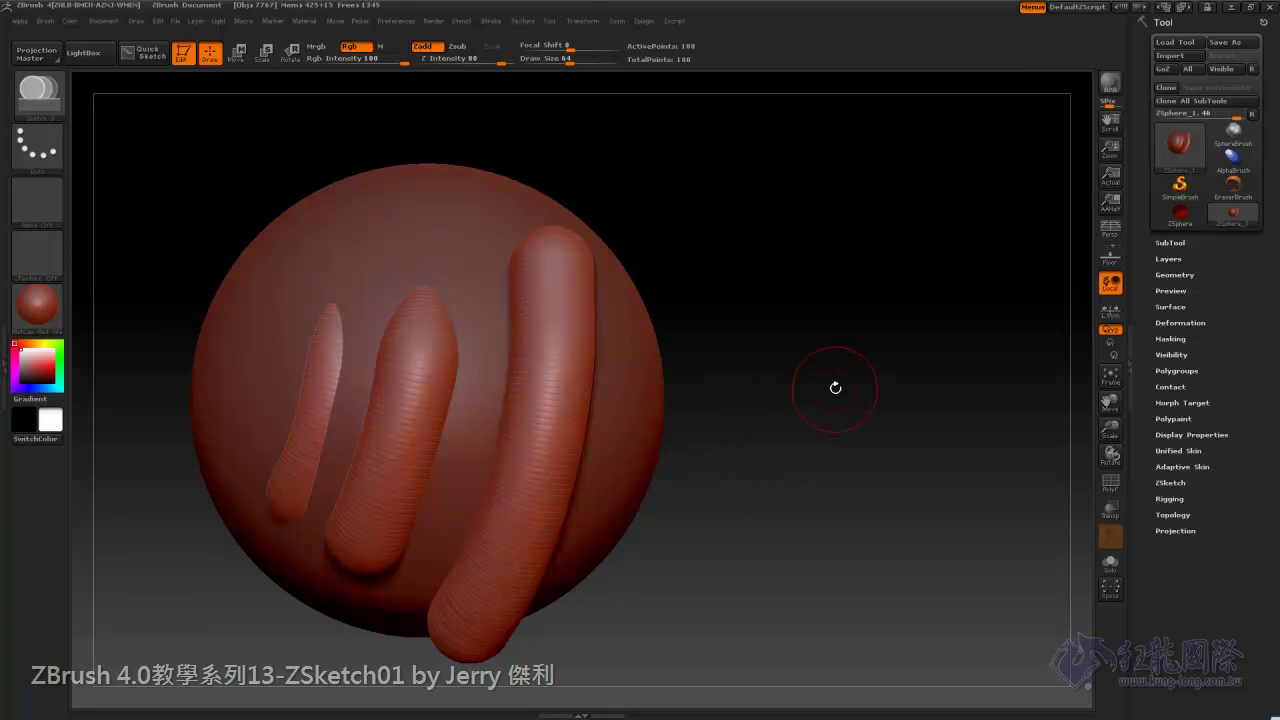
{"action": "key", "text": "ctrl"}
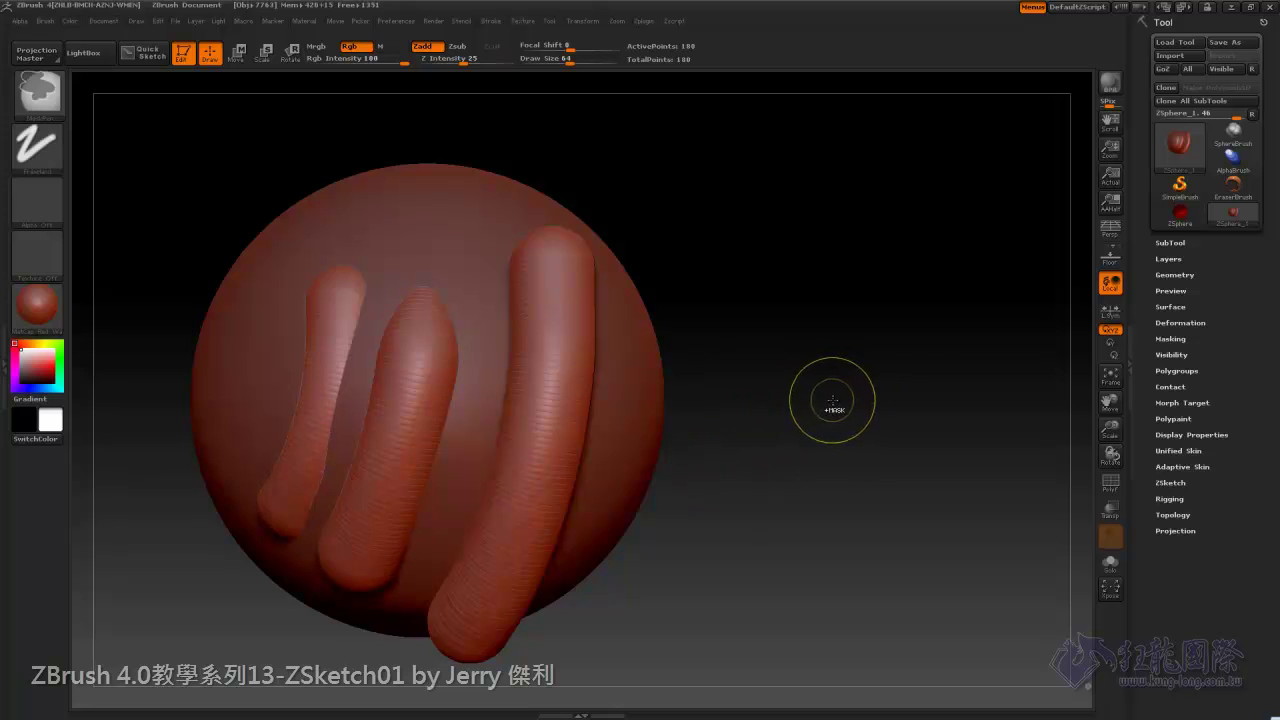
{"action": "left_click_drag", "start_coordinate": [822, 427], "coordinate": [280, 250]}
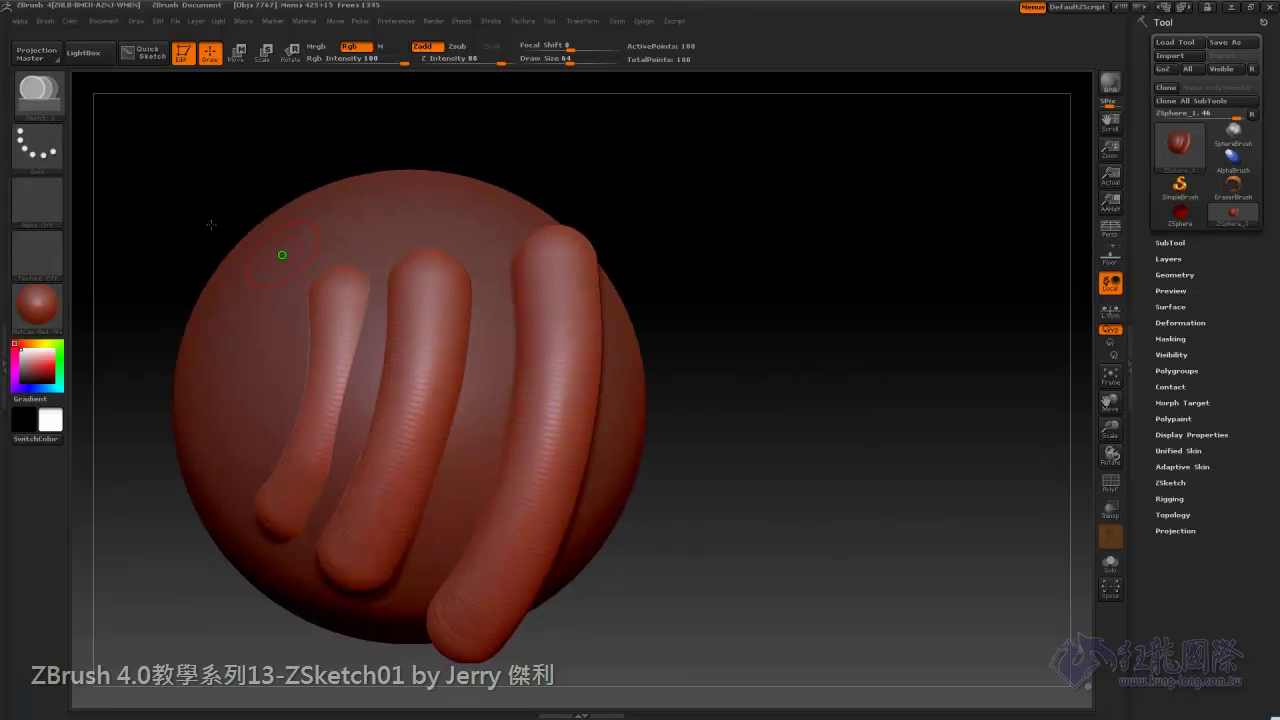
{"action": "left_click", "coordinate": [37, 95]}
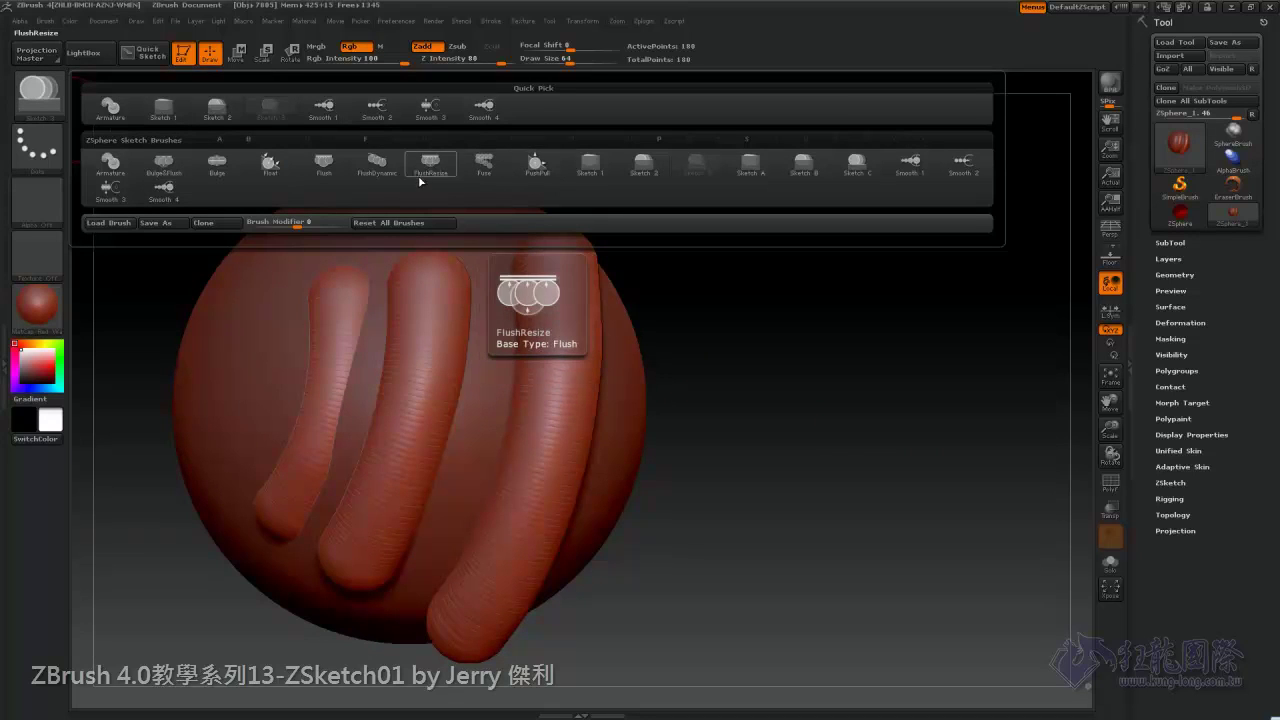
With the Armature brush, sketch two curving tubes off the sphere and smooth them thinner.
{"action": "left_click", "coordinate": [111, 168]}
{"action": "left_click_drag", "start_coordinate": [814, 394], "coordinate": [736, 410]}
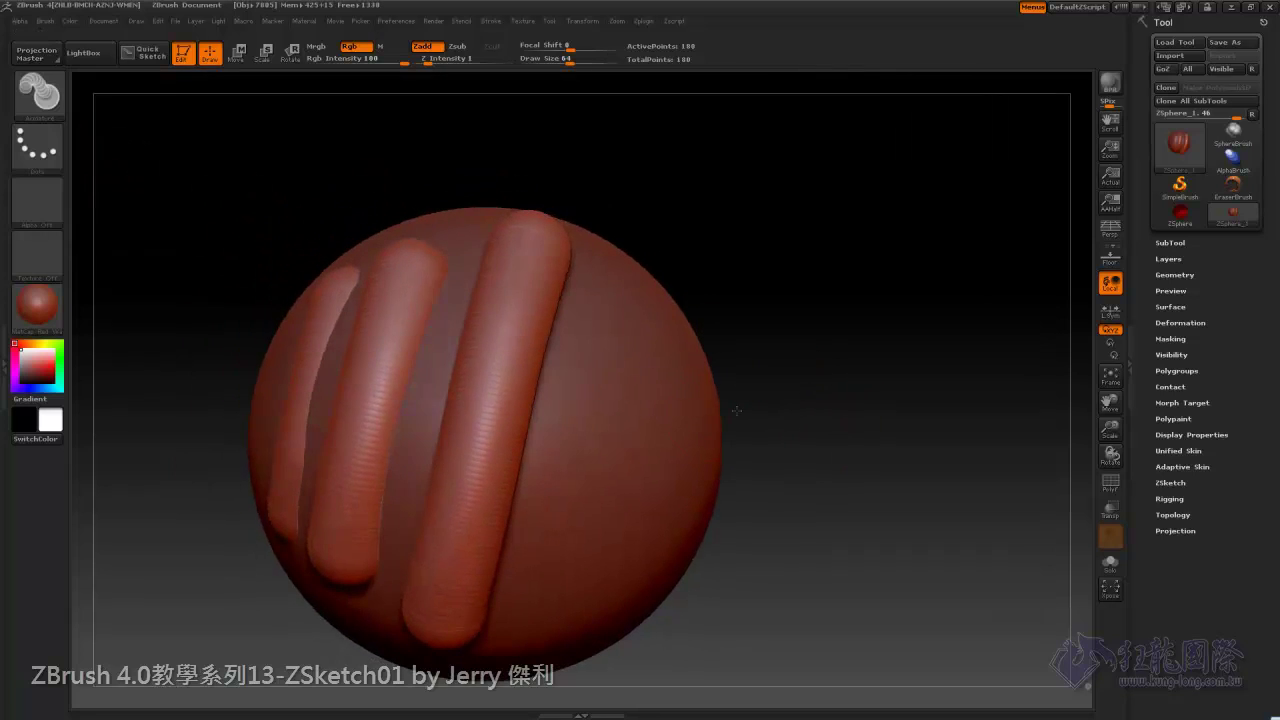
{"action": "mouse_move", "coordinate": [616, 434]}
{"action": "left_mouse_down"}
{"action": "mouse_move", "coordinate": [829, 470]}
{"action": "mouse_move", "coordinate": [1000, 371]}
{"action": "mouse_move", "coordinate": [1030, 215]}
{"action": "left_mouse_up"}
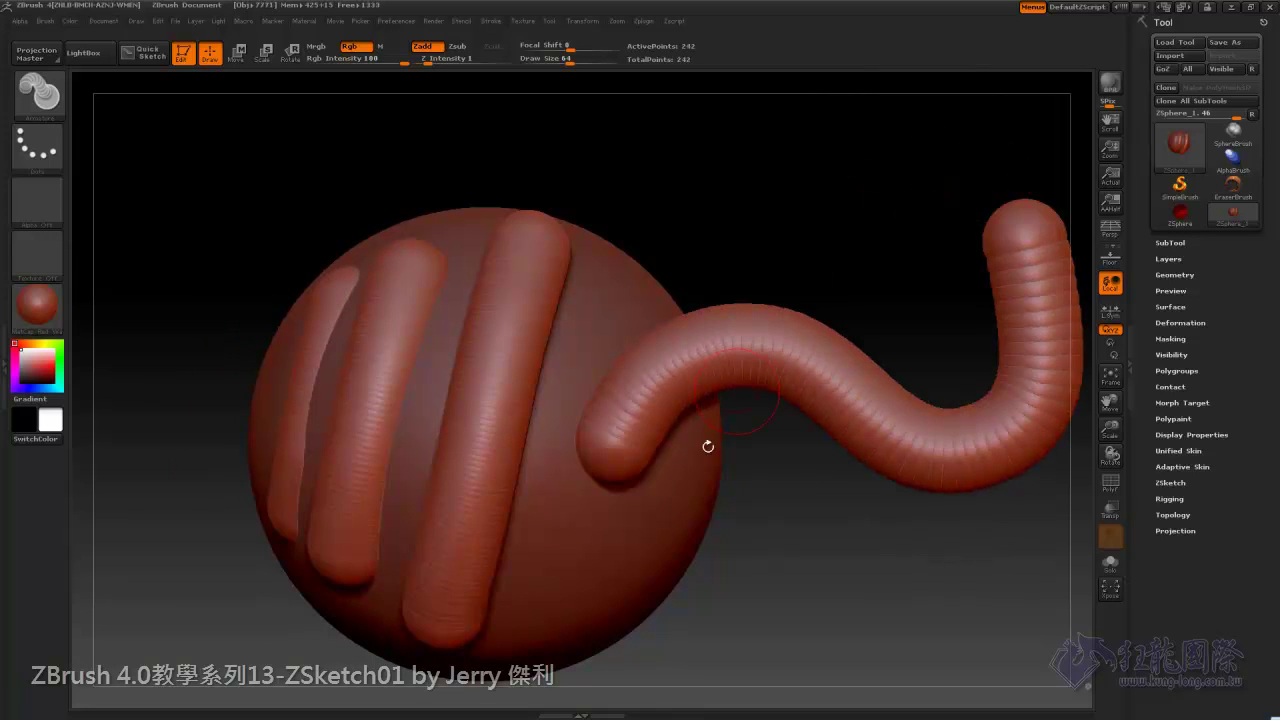
{"action": "left_click_drag", "start_coordinate": [616, 530], "coordinate": [903, 530]}
{"action": "mouse_move", "coordinate": [837, 266]}
{"action": "left_mouse_down"}
{"action": "mouse_move", "coordinate": [723, 206]}
{"action": "mouse_move", "coordinate": [540, 330]}
{"action": "left_mouse_up"}
{"action": "left_click_drag", "start_coordinate": [460, 380], "coordinate": [920, 300], "text": "shift"}
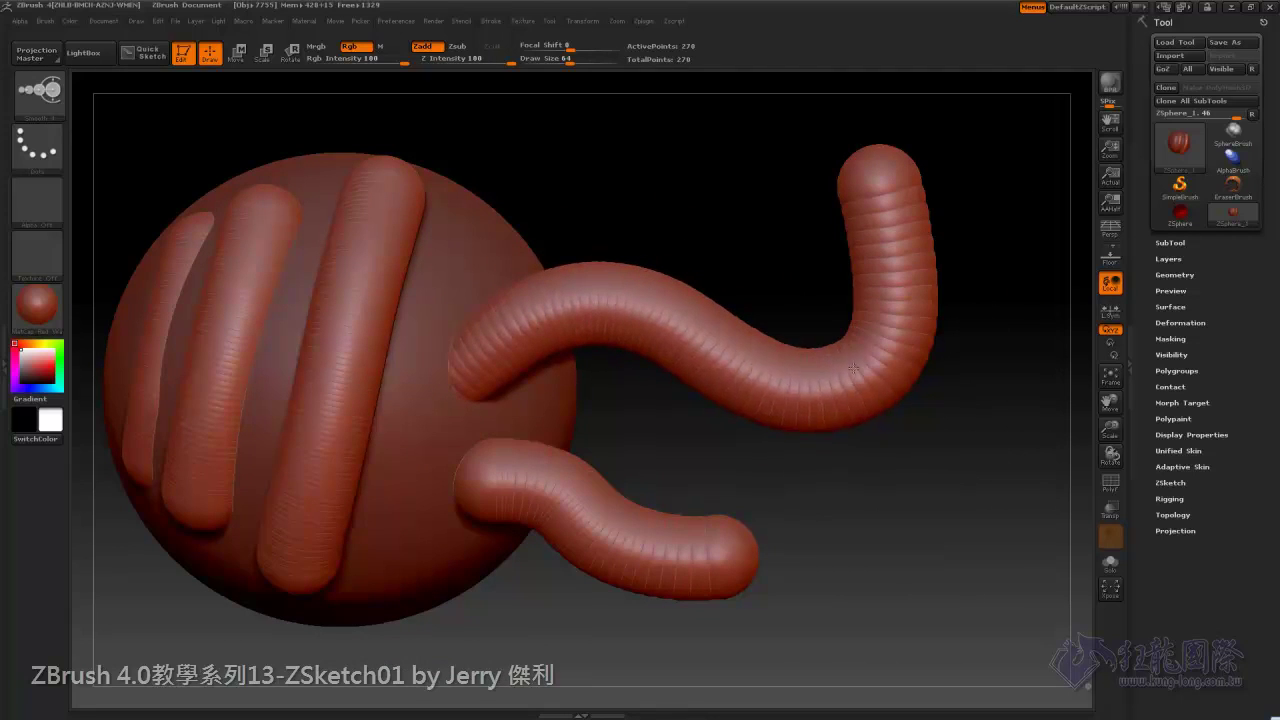
{"action": "left_click_drag", "start_coordinate": [525, 457], "coordinate": [735, 545], "text": "shift"}
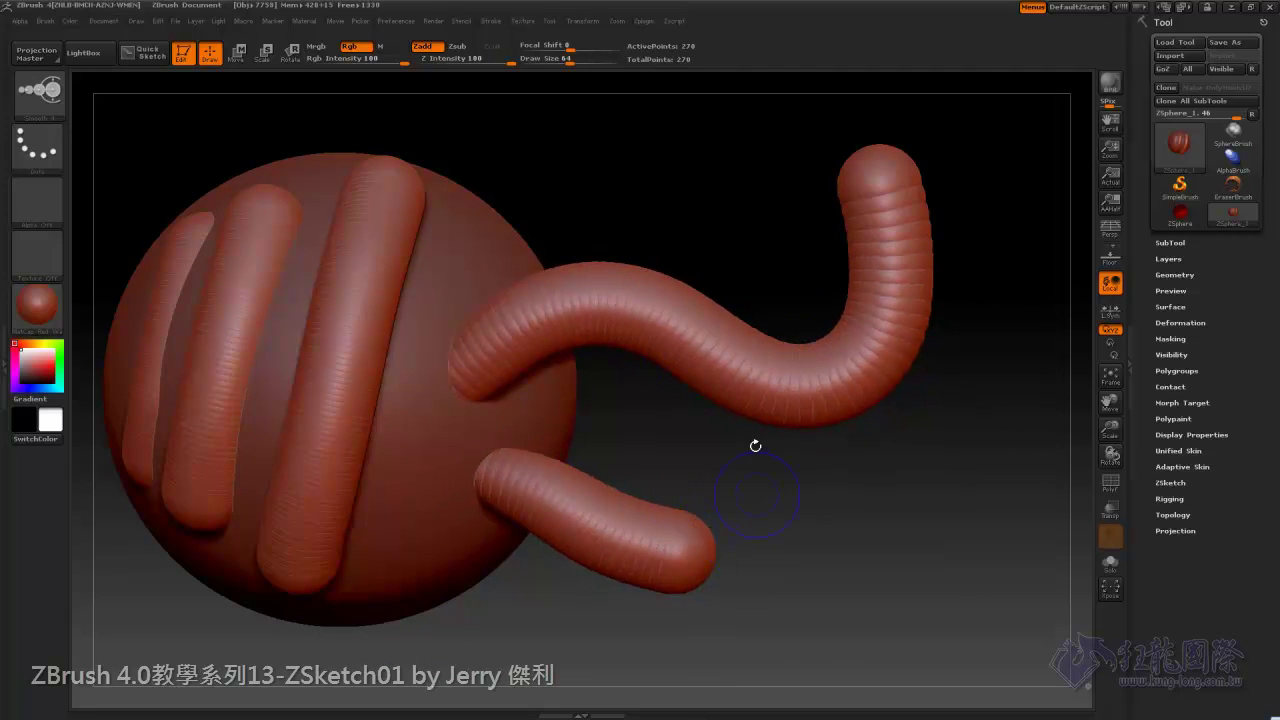
Sketch a tube looping under the sphere, tapering one end to a point and rounding the other.
{"action": "left_click", "coordinate": [37, 146]}
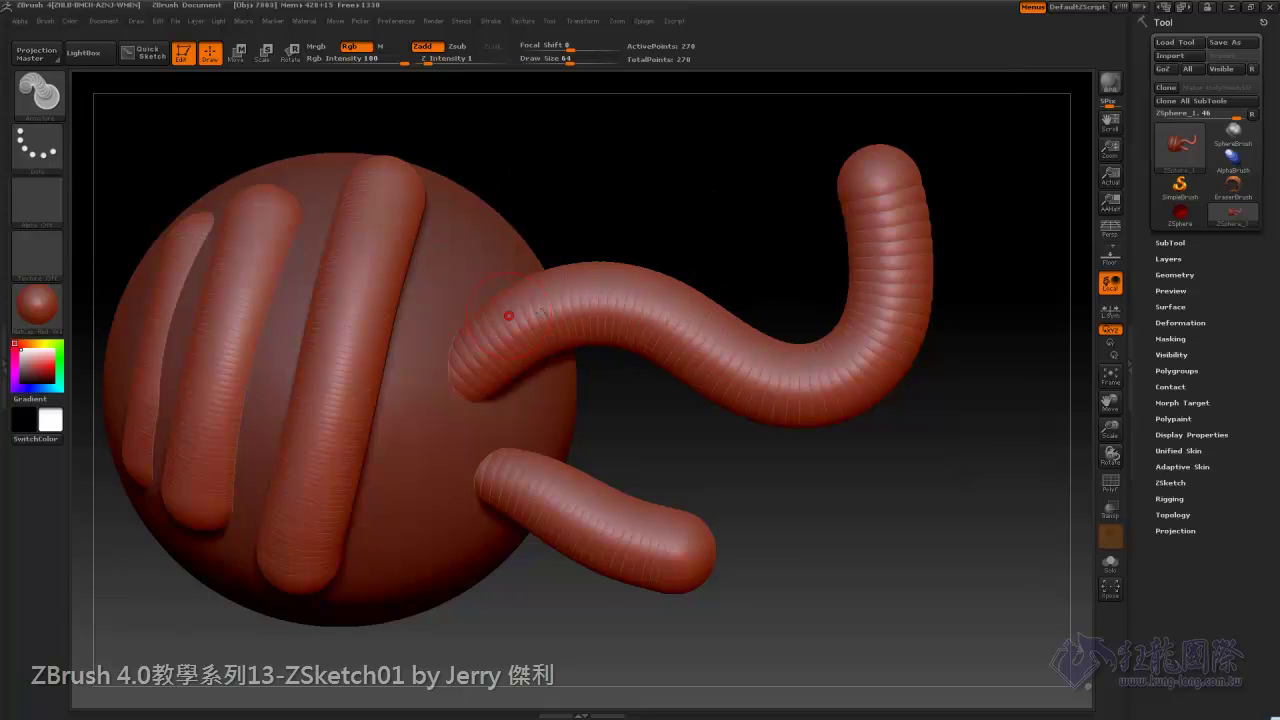
{"action": "mouse_move", "coordinate": [860, 583]}
{"action": "left_mouse_down", "text": "alt"}
{"action": "mouse_move", "coordinate": [940, 448]}
{"action": "mouse_move", "coordinate": [715, 432]}
{"action": "left_mouse_up", "text": "alt"}
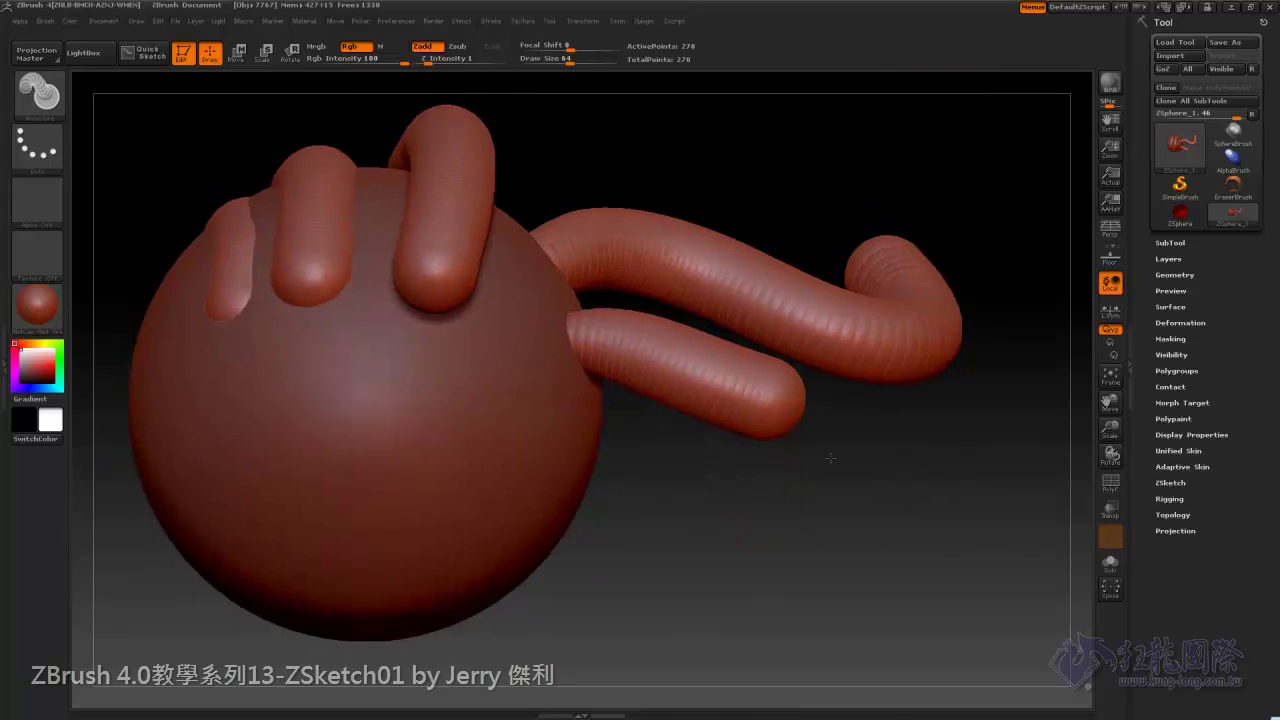
{"action": "mouse_move", "coordinate": [663, 376]}
{"action": "left_mouse_down"}
{"action": "mouse_move", "coordinate": [757, 514]}
{"action": "mouse_move", "coordinate": [545, 568]}
{"action": "mouse_move", "coordinate": [281, 434]}
{"action": "mouse_move", "coordinate": [365, 395]}
{"action": "left_mouse_up"}
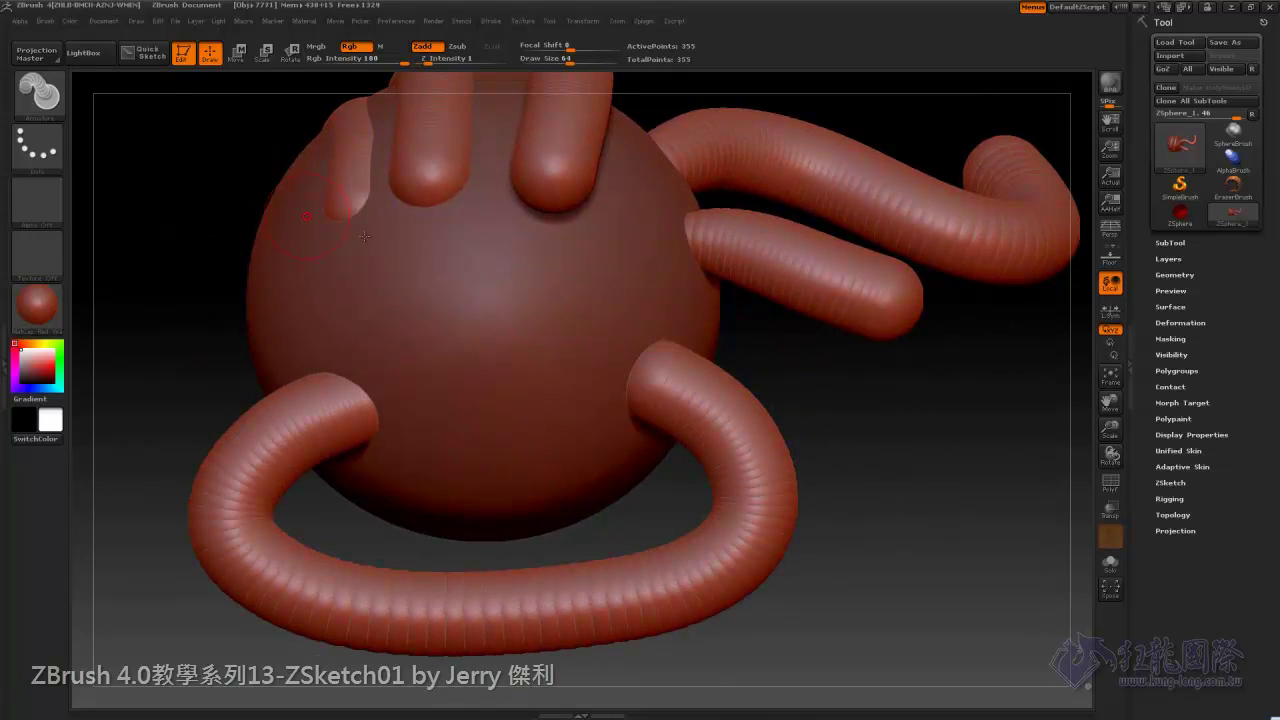
{"action": "left_click_drag", "start_coordinate": [663, 371], "coordinate": [690, 318], "text": "shift"}
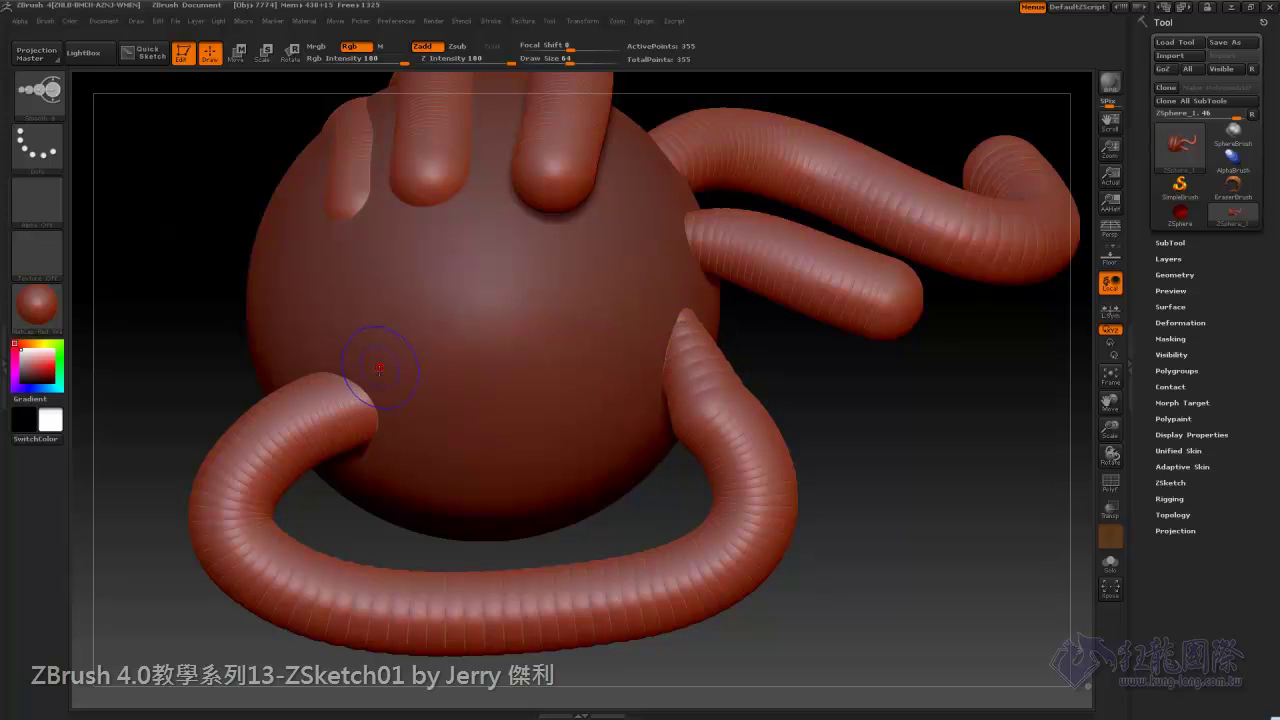
{"action": "left_click_drag", "start_coordinate": [379, 368], "coordinate": [330, 405], "text": "shift"}
{"action": "mouse_move", "coordinate": [665, 345]}
{"action": "left_mouse_down", "text": "shift"}
{"action": "mouse_move", "coordinate": [707, 422]}
{"action": "mouse_move", "coordinate": [300, 400]}
{"action": "left_mouse_up", "text": "shift"}
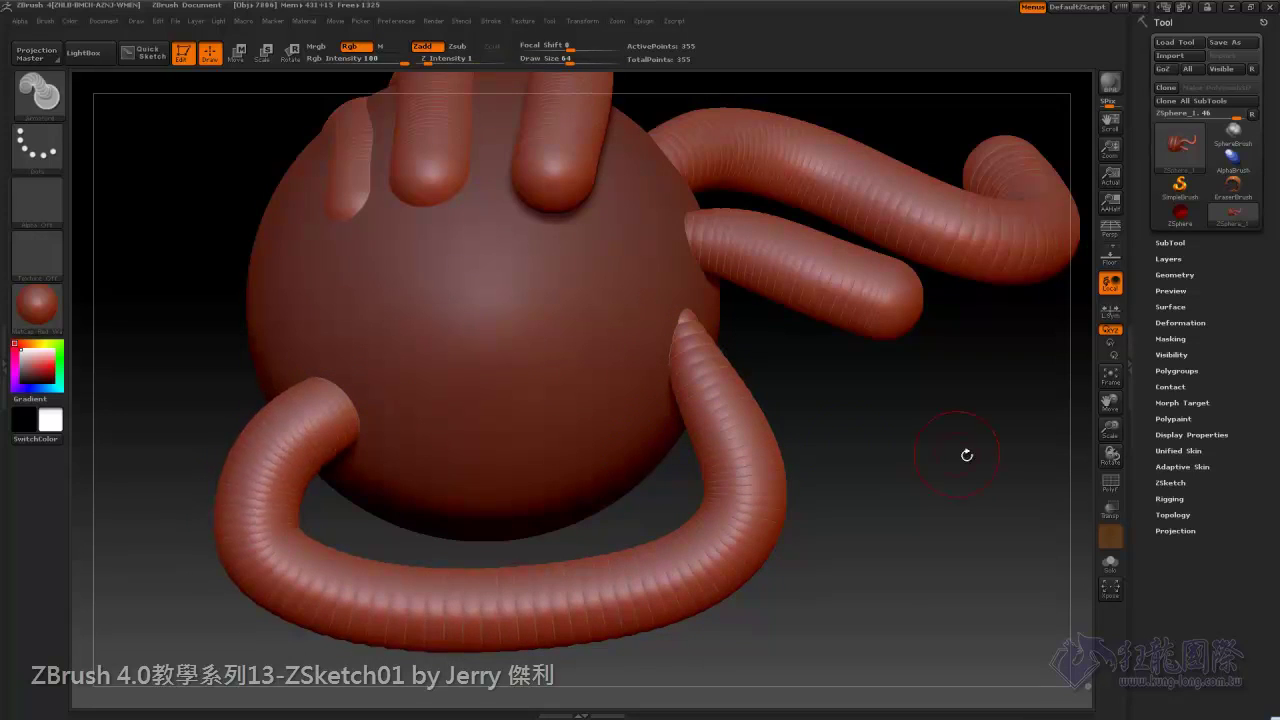
{"action": "left_click_drag", "start_coordinate": [966, 455], "coordinate": [919, 480]}
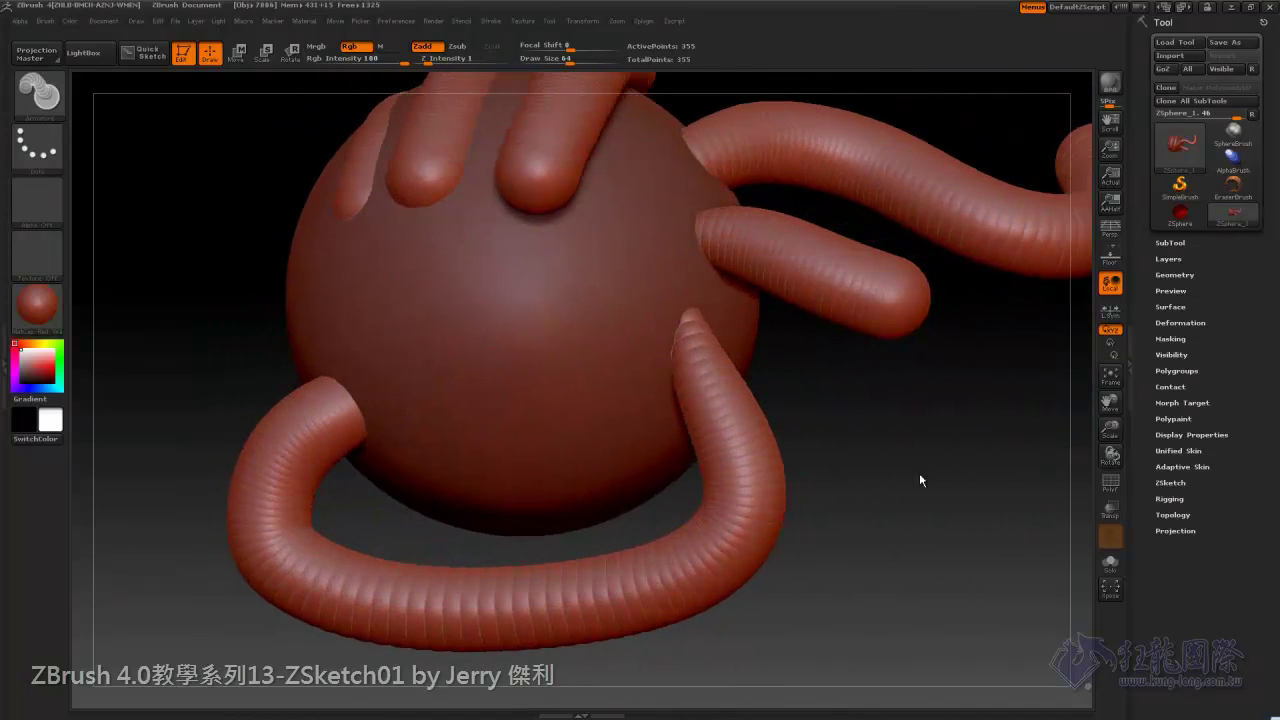
{"action": "left_click", "coordinate": [38, 93]}
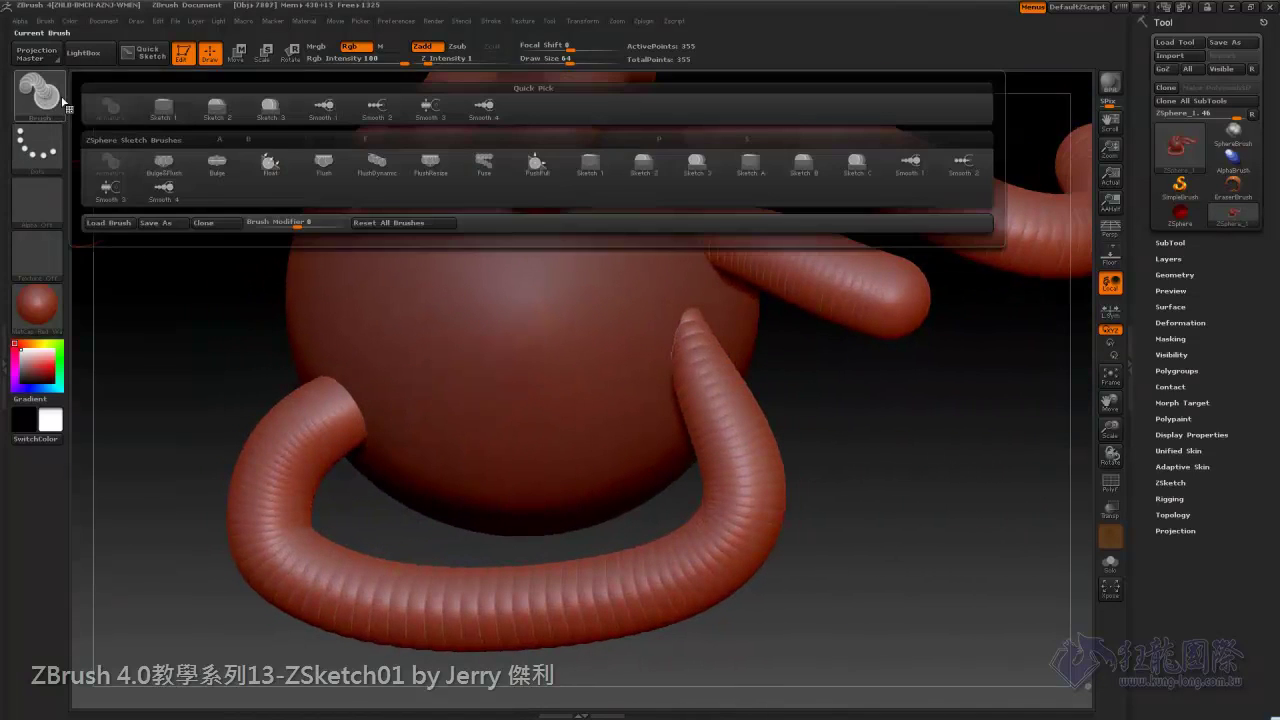
Select the Bulge brush and Shift-smooth the middle tube's ends and edges into a slimmer ridge.
{"action": "left_click", "coordinate": [217, 165]}
{"action": "mouse_move", "coordinate": [917, 473]}
{"action": "left_mouse_down"}
{"action": "mouse_move", "coordinate": [896, 528]}
{"action": "mouse_move", "coordinate": [916, 508]}
{"action": "mouse_move", "coordinate": [940, 520]}
{"action": "mouse_move", "coordinate": [944, 495]}
{"action": "left_mouse_up"}
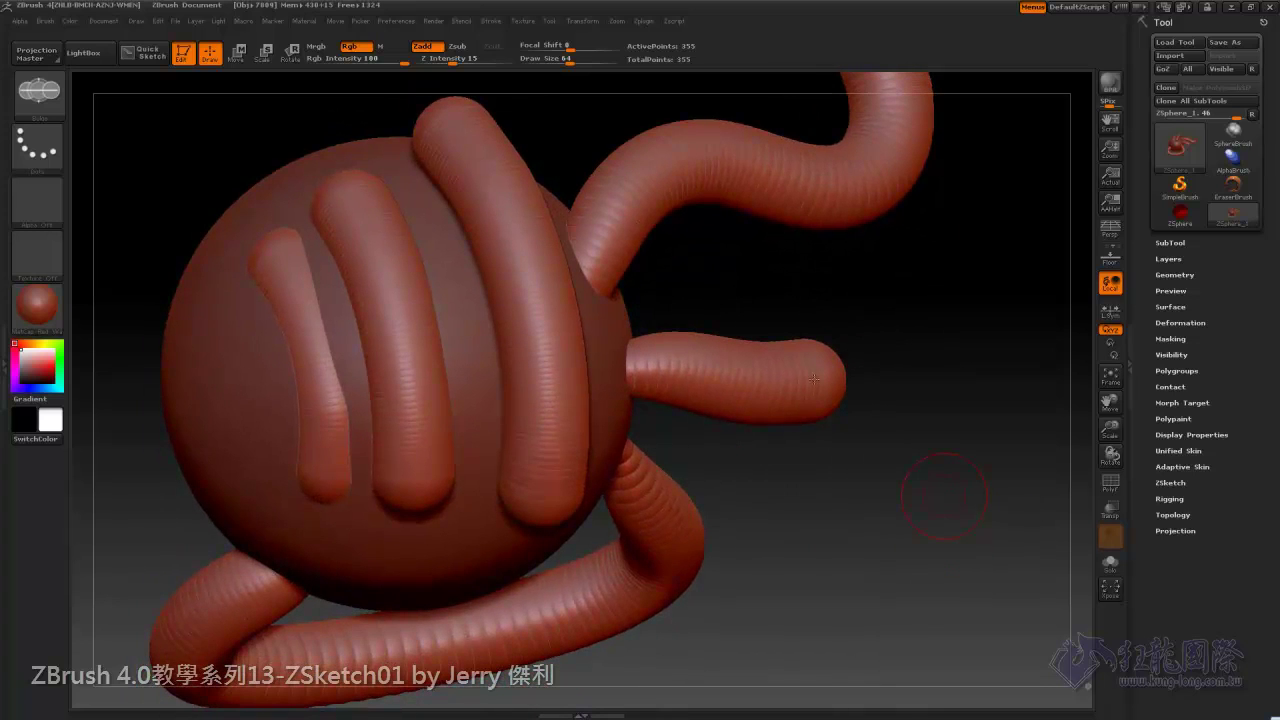
{"action": "left_click_drag", "start_coordinate": [904, 524], "coordinate": [542, 374]}
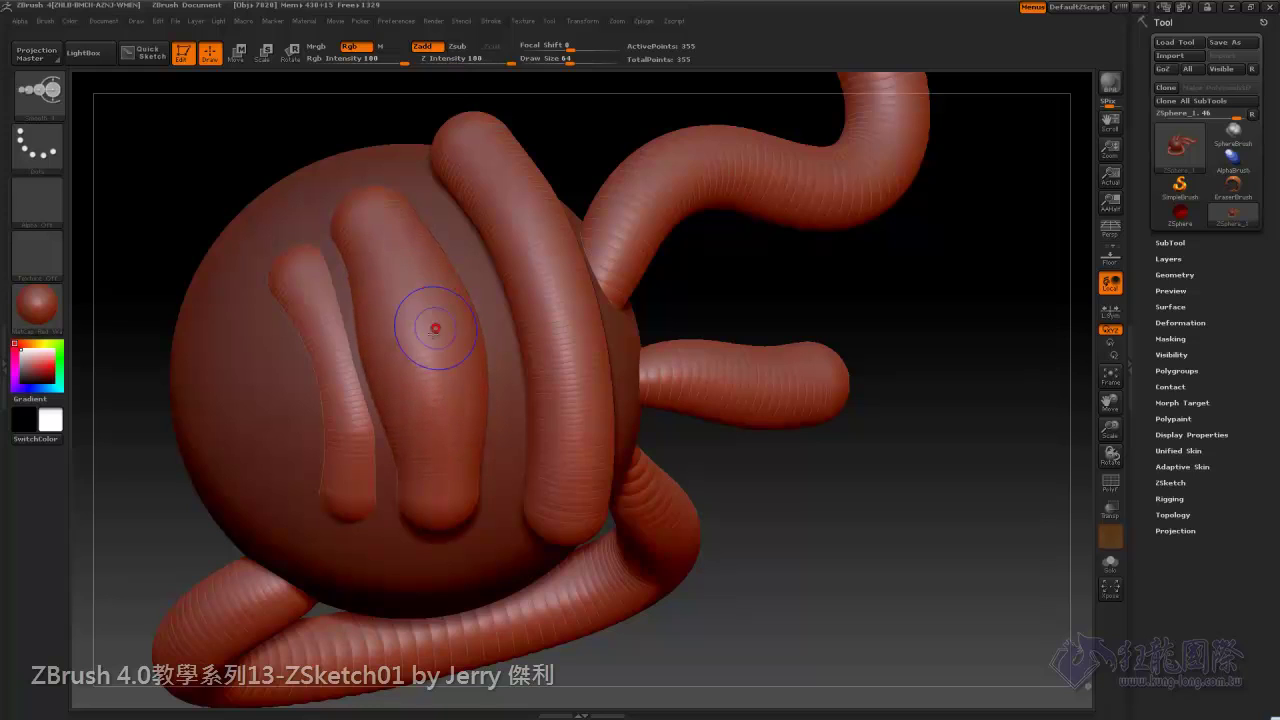
{"action": "left_click_drag", "start_coordinate": [423, 329], "coordinate": [445, 370], "text": "shift"}
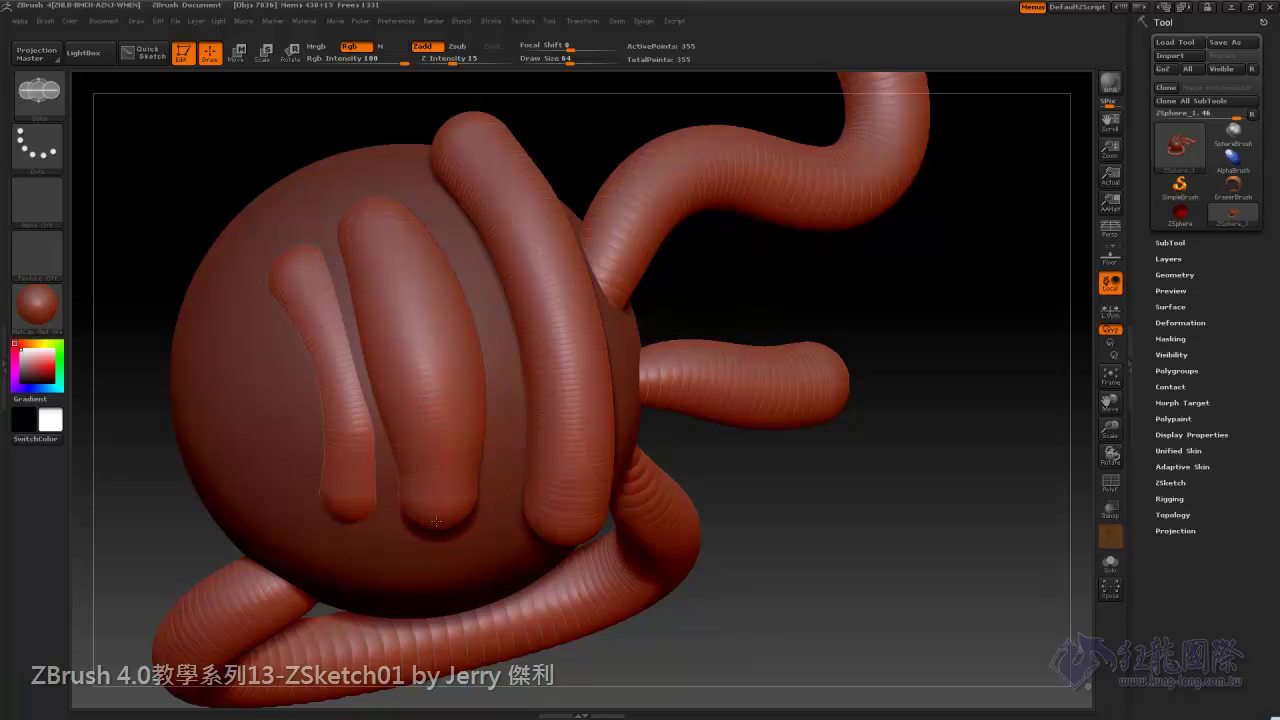
{"action": "mouse_move", "coordinate": [476, 484]}
{"action": "left_mouse_down"}
{"action": "mouse_move", "coordinate": [441, 508]}
{"action": "mouse_move", "coordinate": [365, 225]}
{"action": "left_mouse_up"}
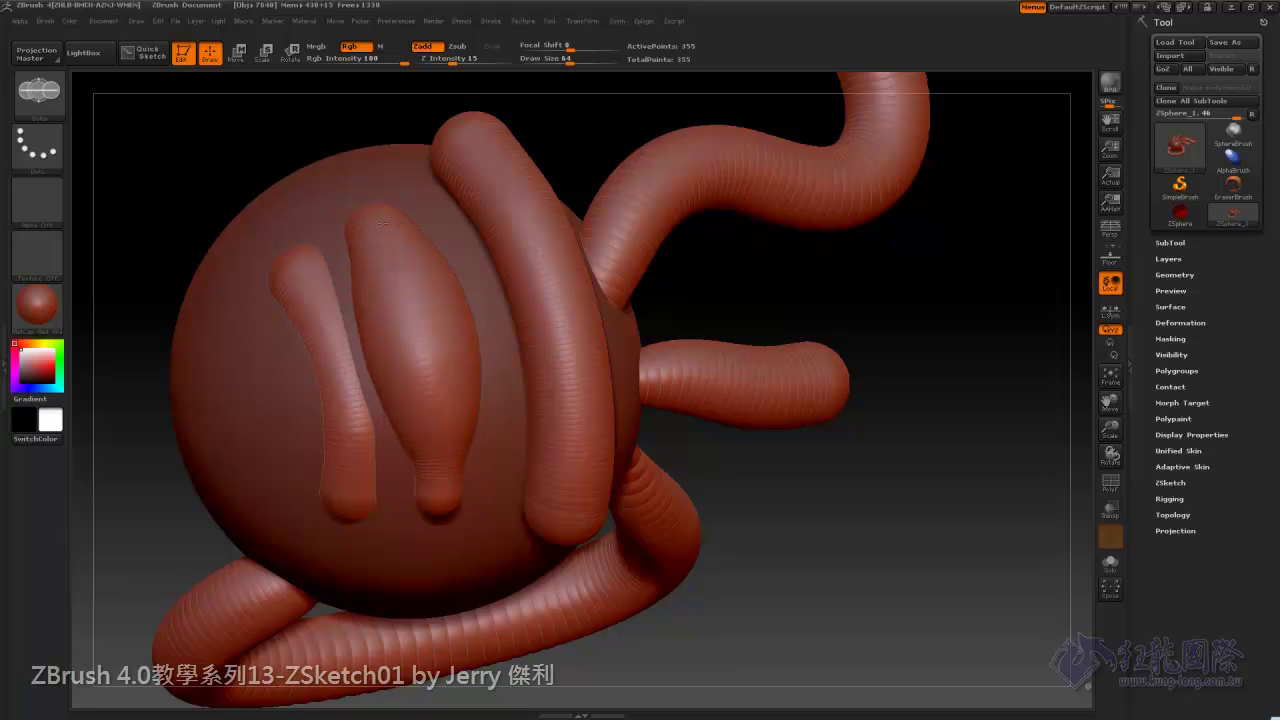
{"action": "left_click_drag", "start_coordinate": [384, 237], "coordinate": [362, 380], "text": "shift"}
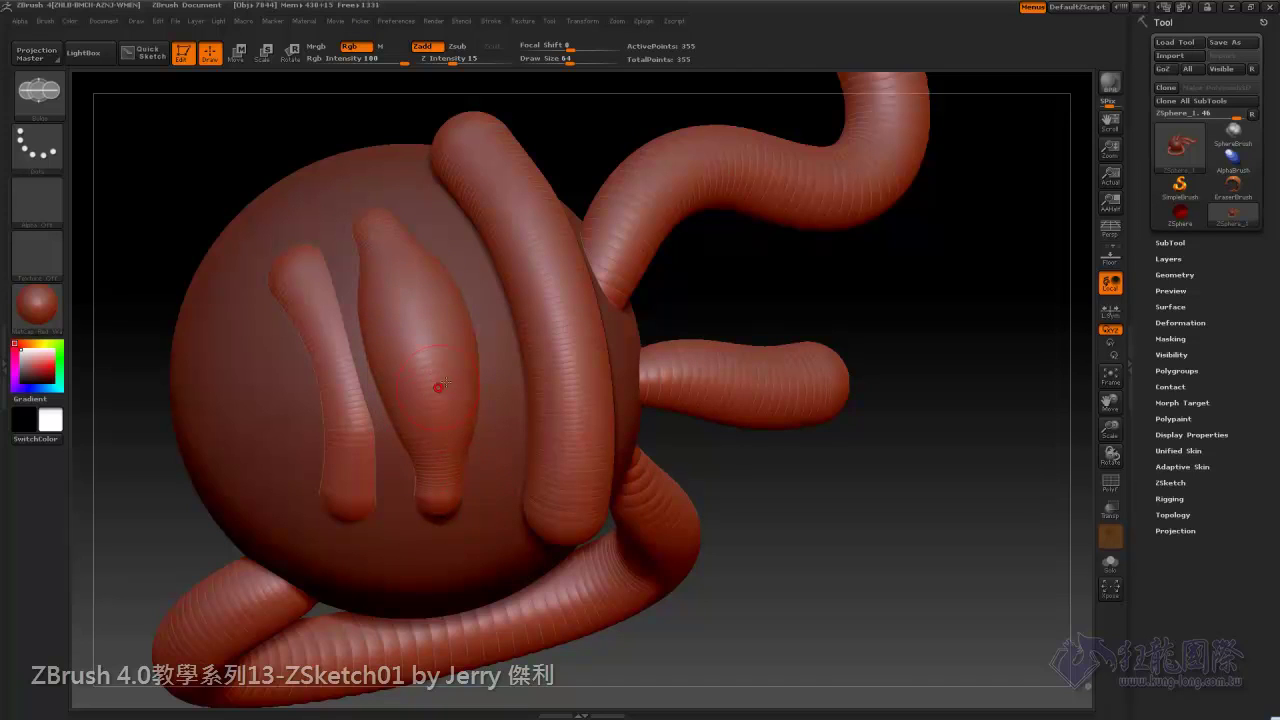
{"action": "left_click_drag", "start_coordinate": [434, 328], "coordinate": [430, 400], "text": "shift"}
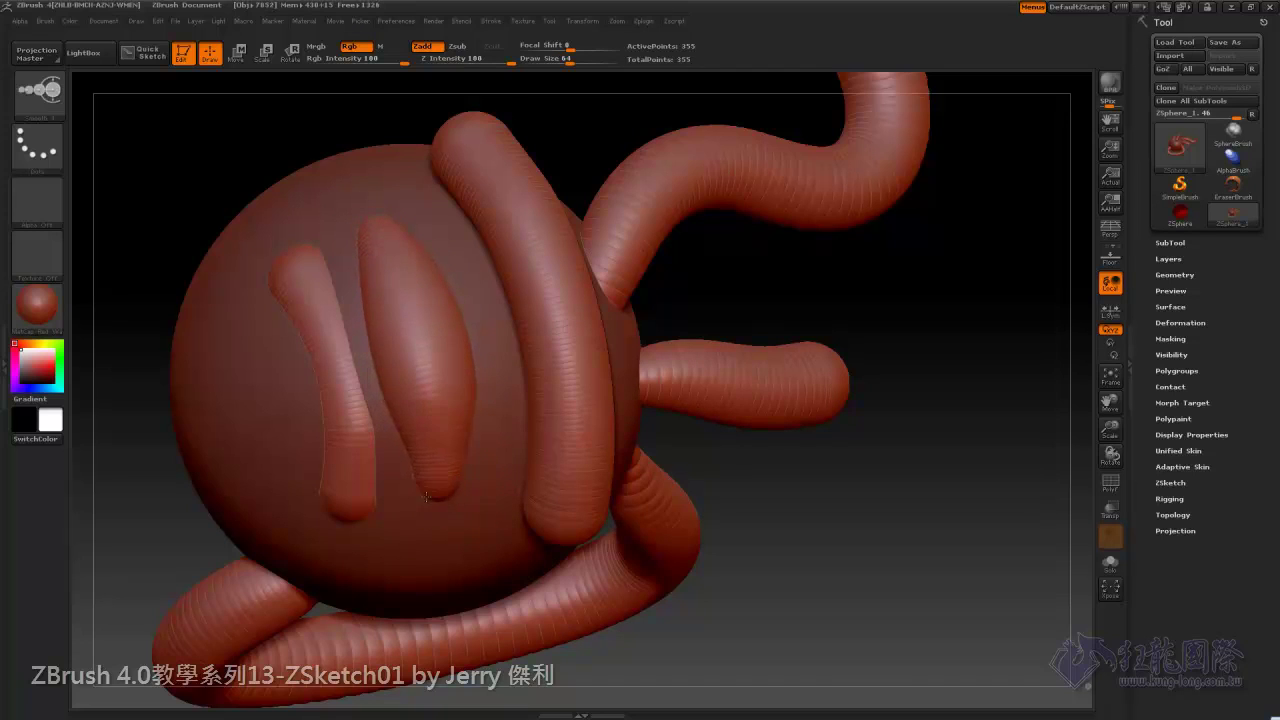
{"action": "key", "text": "shift"}
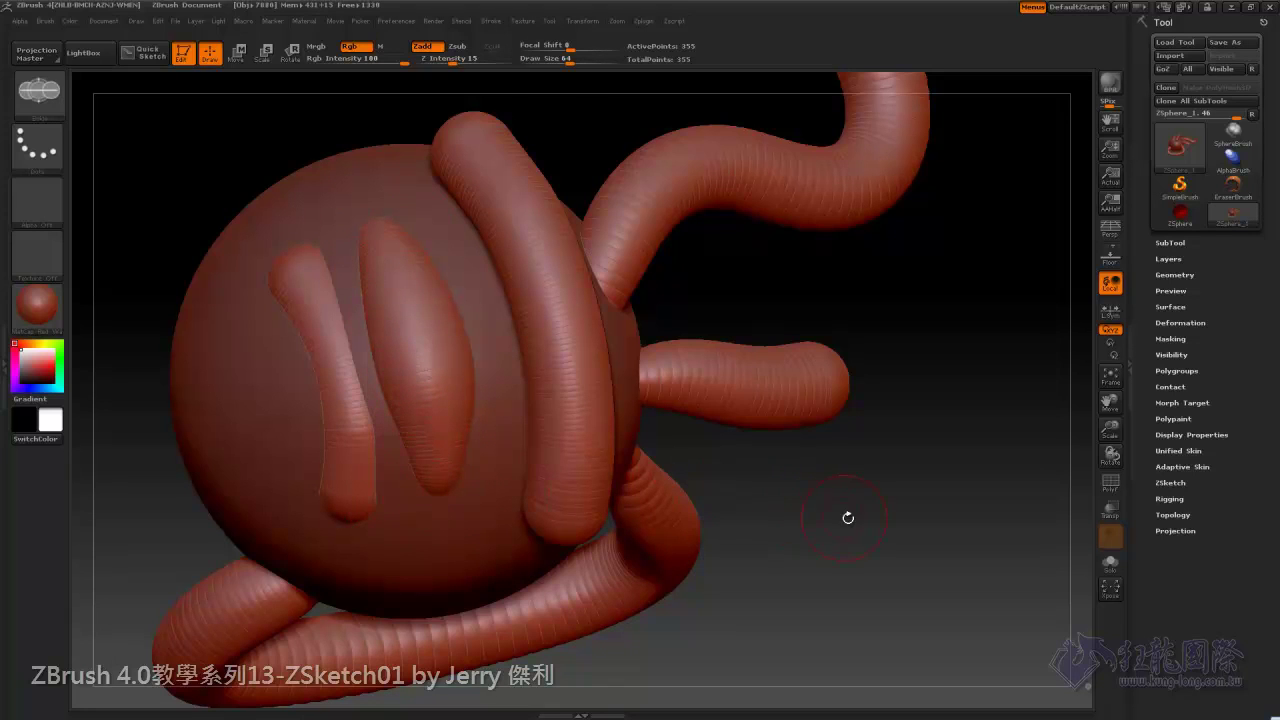
{"action": "left_click_drag", "start_coordinate": [848, 517], "coordinate": [423, 333]}
{"action": "left_click", "coordinate": [52, 108]}
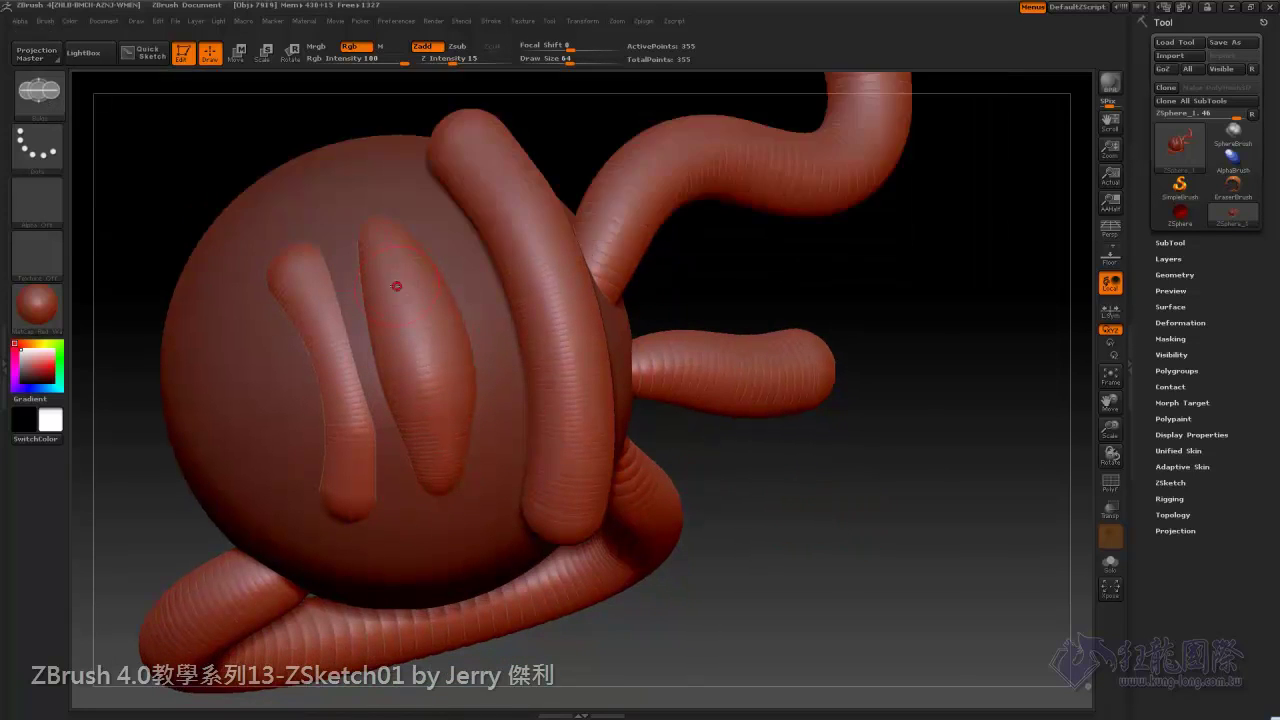
{"action": "left_click", "coordinate": [40, 95]}
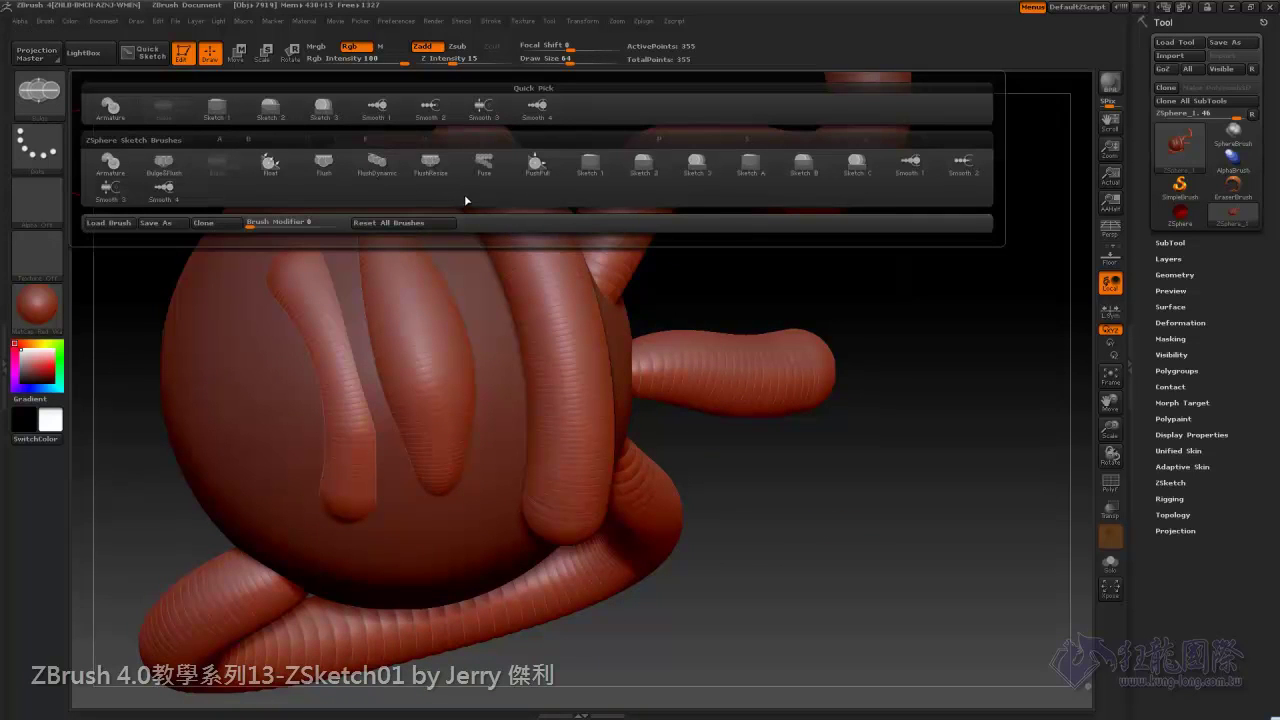
Use PushPull in Move mode to kink the left tube and make the middle and upper-right tubes wavy.
{"action": "left_click", "coordinate": [540, 175]}
{"action": "mouse_move", "coordinate": [766, 363]}
{"action": "left_mouse_down"}
{"action": "mouse_move", "coordinate": [779, 378]}
{"action": "mouse_move", "coordinate": [905, 395]}
{"action": "left_mouse_up"}
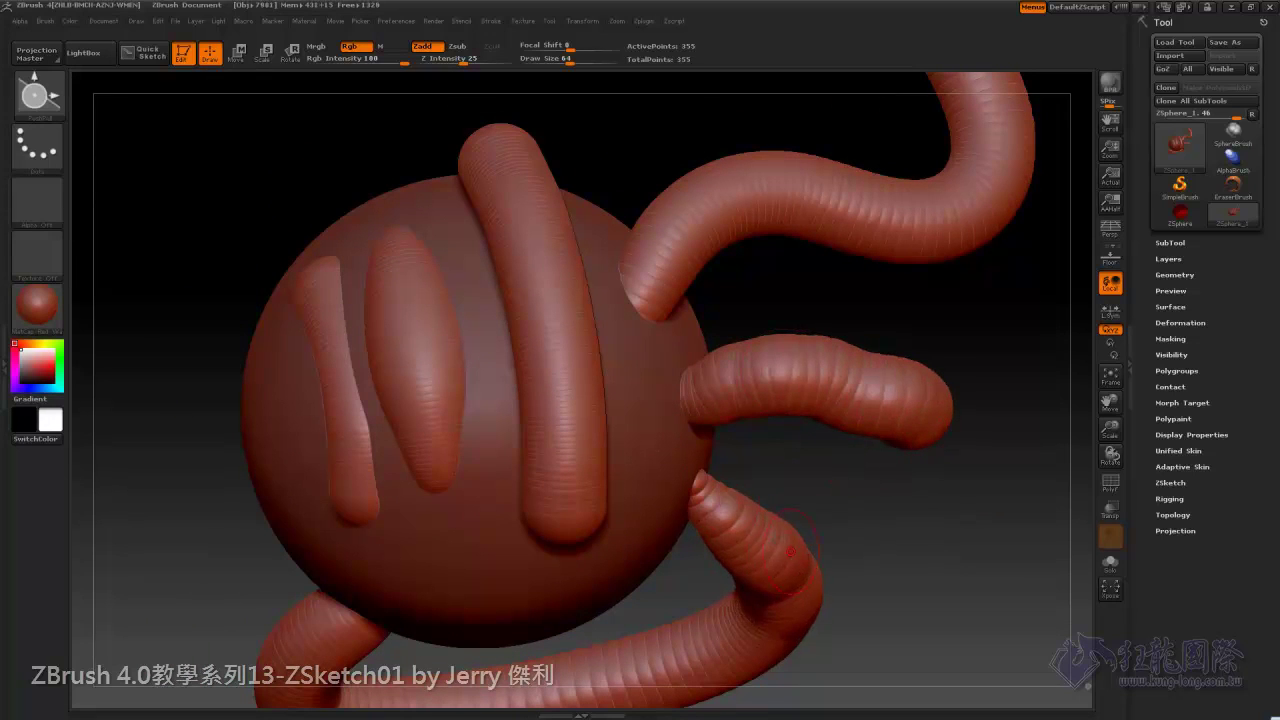
{"action": "left_click_drag", "start_coordinate": [566, 375], "coordinate": [523, 263]}
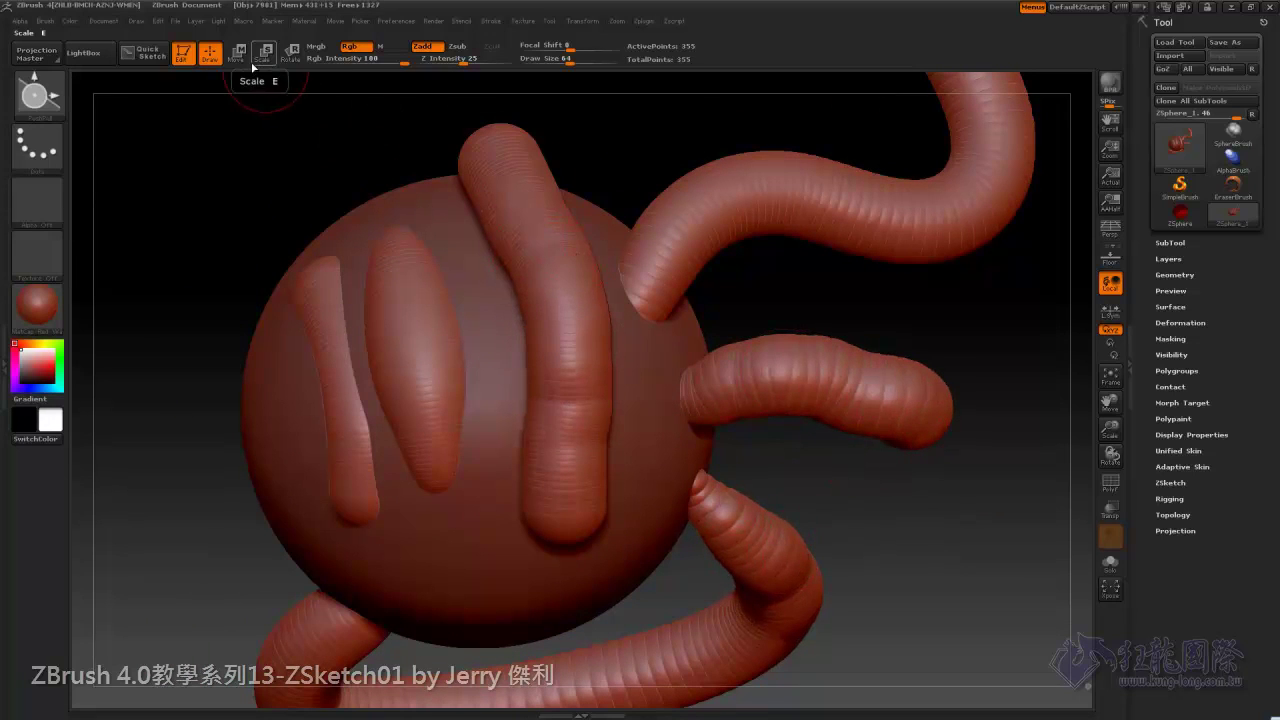
{"action": "left_click", "coordinate": [236, 52]}
{"action": "mouse_move", "coordinate": [390, 360]}
{"action": "left_mouse_down"}
{"action": "mouse_move", "coordinate": [405, 320]}
{"action": "mouse_move", "coordinate": [394, 243]}
{"action": "left_mouse_up"}
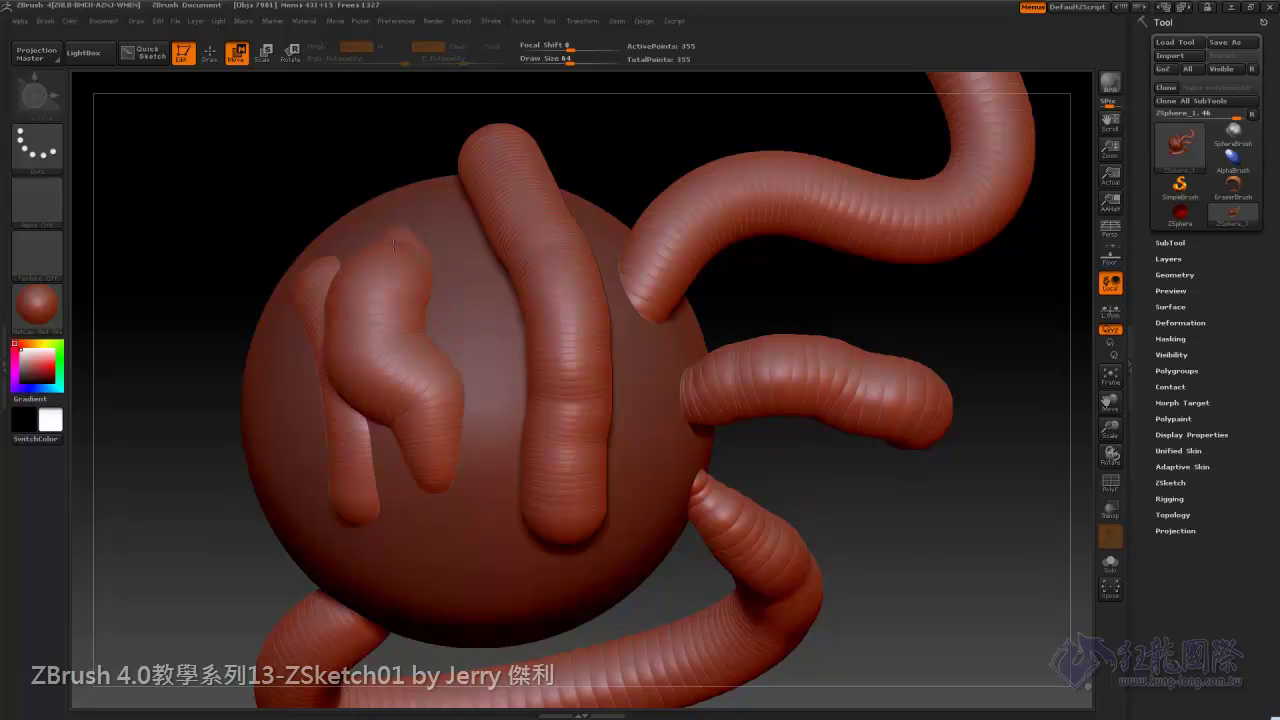
{"action": "mouse_move", "coordinate": [495, 165]}
{"action": "left_mouse_down"}
{"action": "mouse_move", "coordinate": [612, 432]}
{"action": "mouse_move", "coordinate": [585, 530]}
{"action": "left_mouse_up"}
{"action": "left_click_drag", "start_coordinate": [650, 285], "coordinate": [990, 200]}
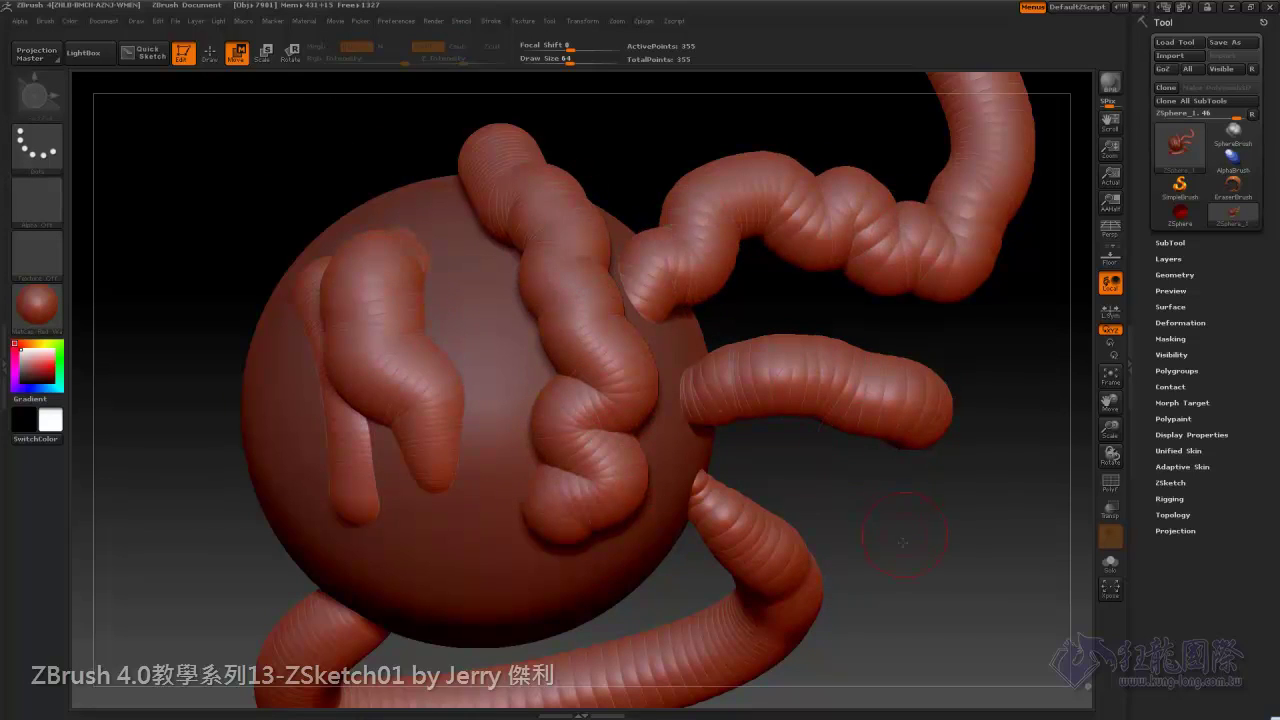
Preview the sketch as a skin and bring up the Unified Skin settings.
{"action": "key", "text": "a"}
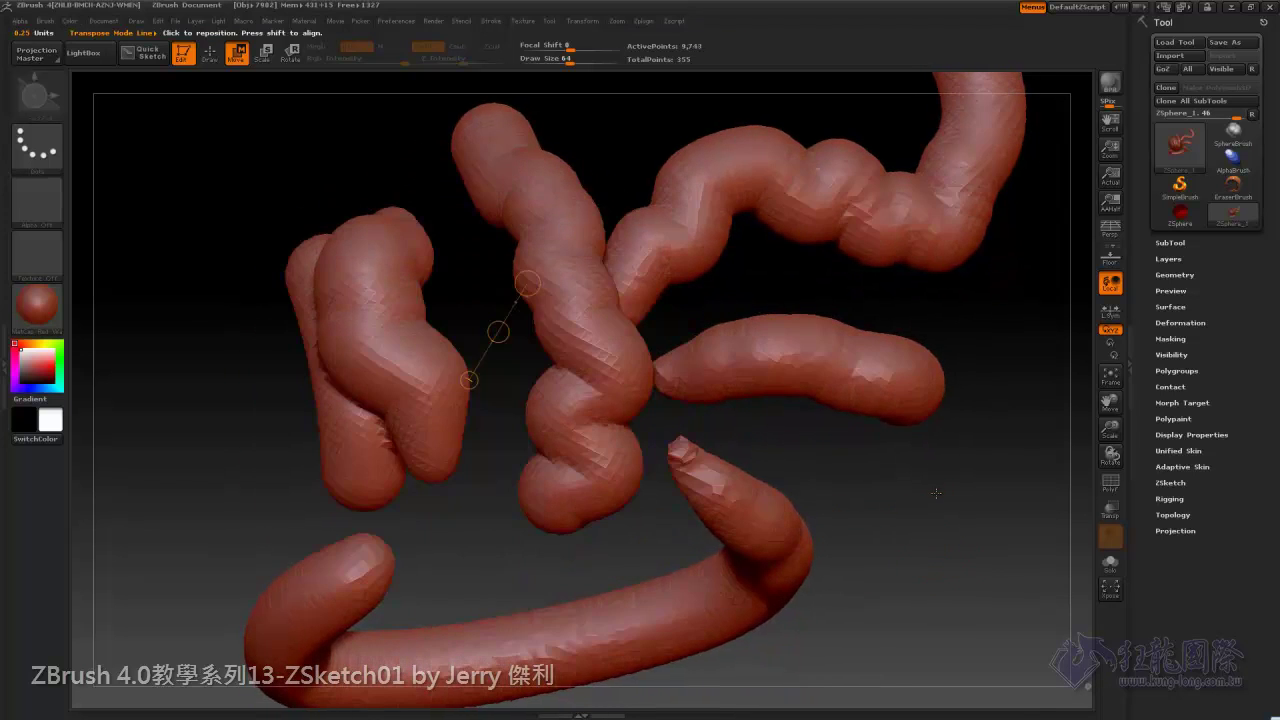
{"action": "mouse_move", "coordinate": [930, 534]}
{"action": "left_mouse_down", "text": "alt"}
{"action": "mouse_move", "coordinate": [875, 537]}
{"action": "mouse_move", "coordinate": [860, 492]}
{"action": "left_mouse_up", "text": "alt"}
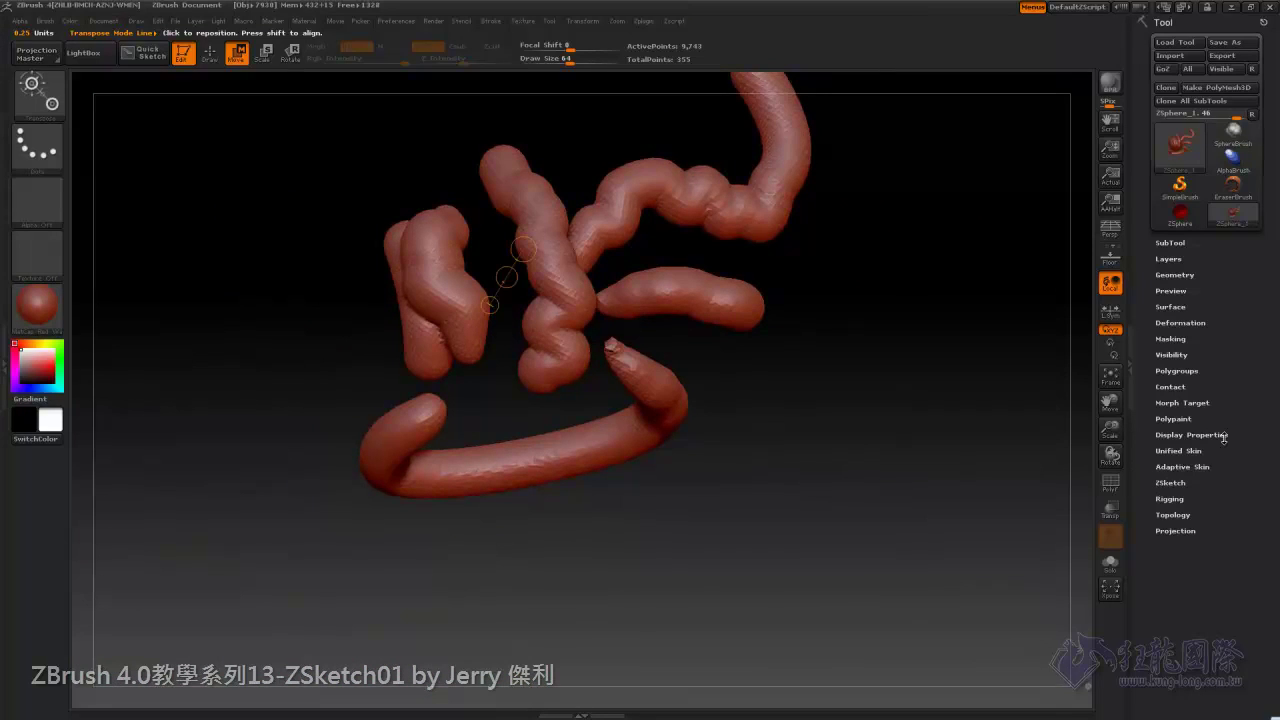
{"action": "left_click", "coordinate": [1173, 467]}
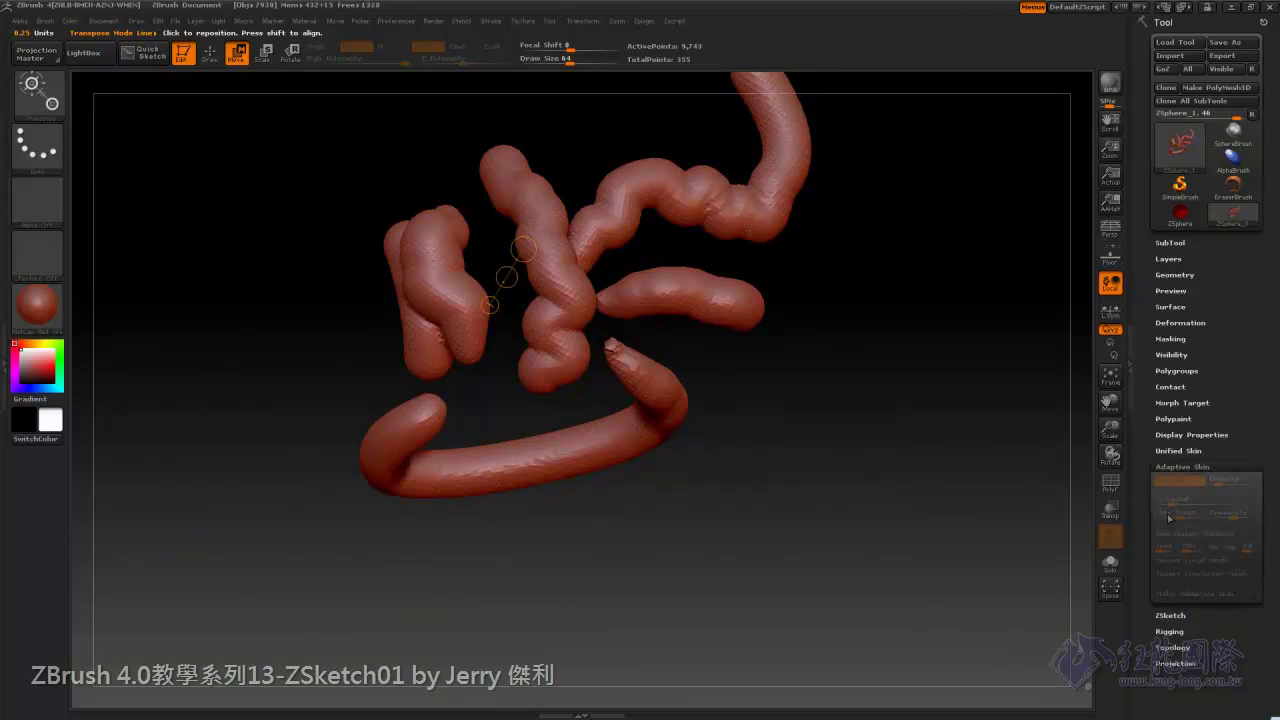
{"action": "left_click", "coordinate": [1169, 452]}
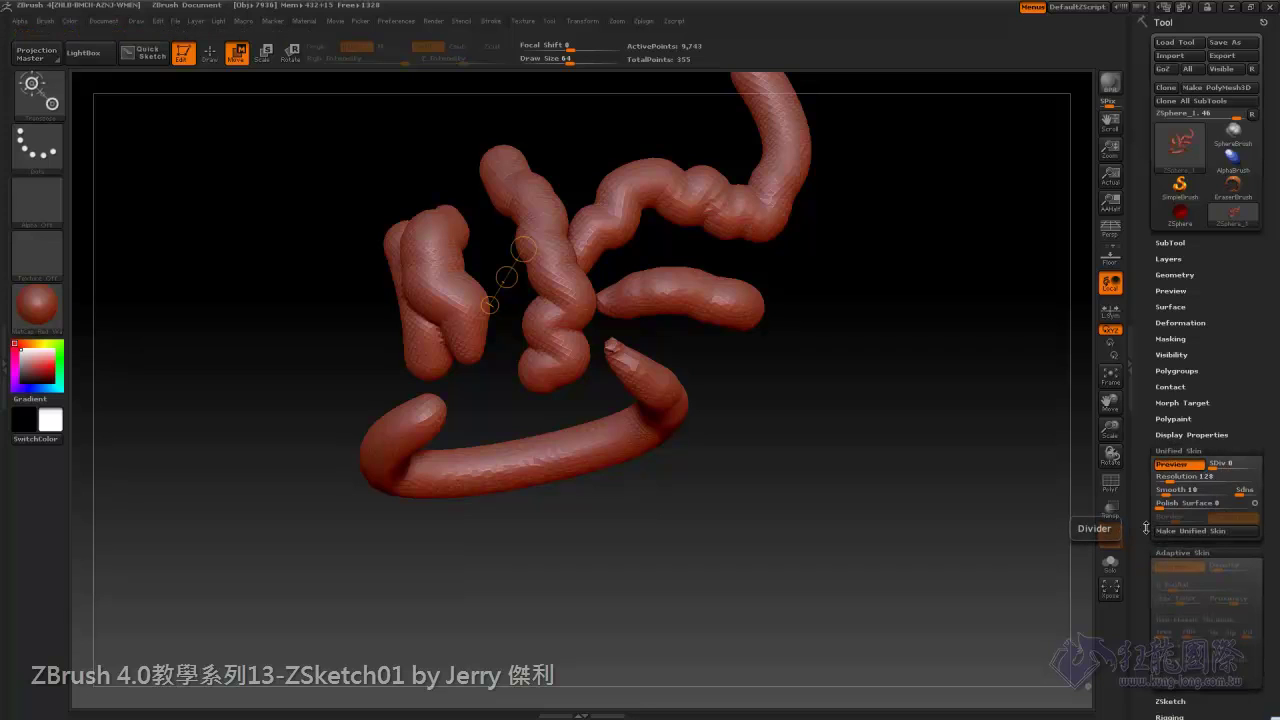
{"action": "left_click", "coordinate": [1180, 552]}
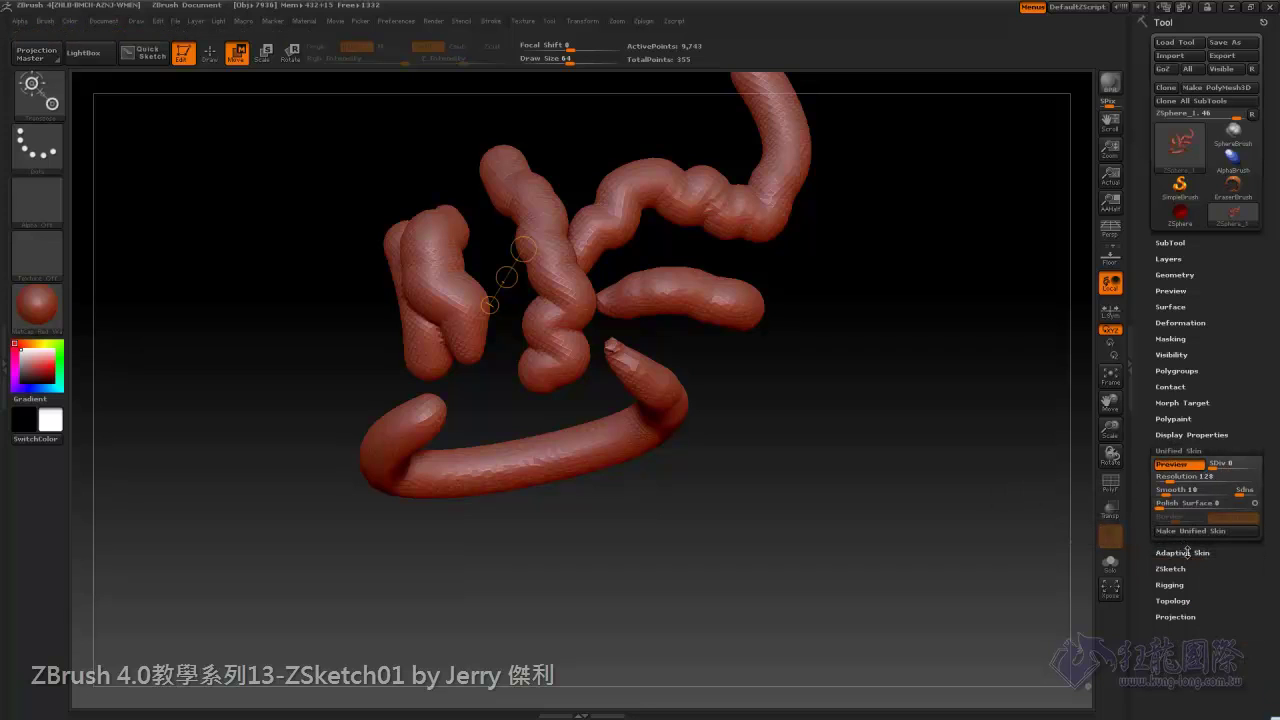
{"action": "left_click_drag", "start_coordinate": [500, 277], "coordinate": [503, 398], "text": "alt"}
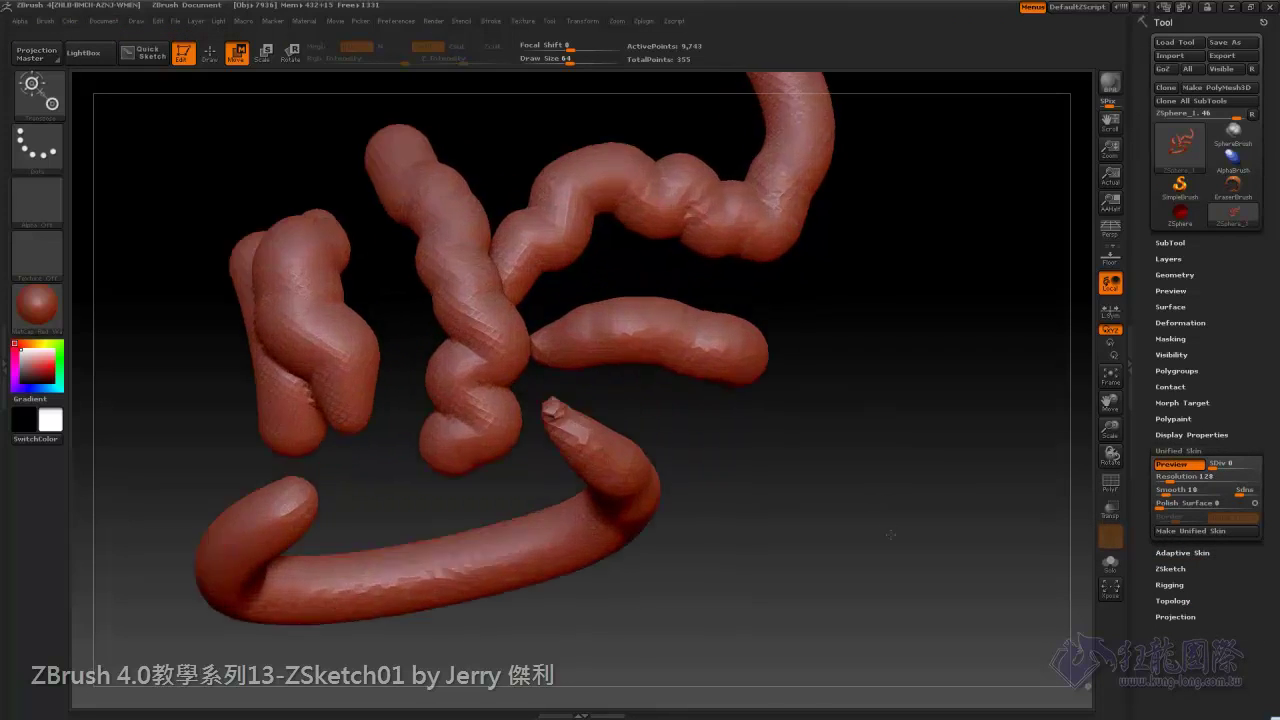
Turn on the PolyF polygon wireframe and zoom in close on the tubes.
{"action": "left_click", "coordinate": [1110, 508]}
{"action": "left_click", "coordinate": [1110, 510]}
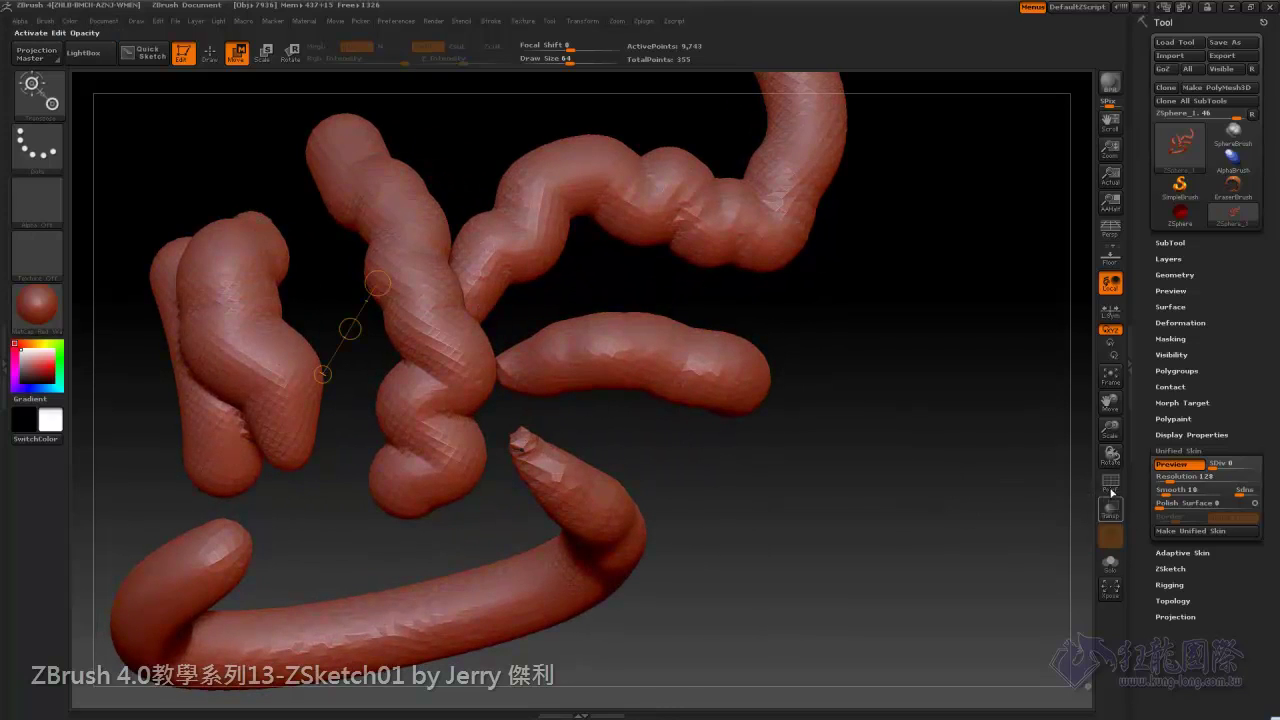
{"action": "left_click", "coordinate": [1110, 483]}
{"action": "mouse_move", "coordinate": [467, 353]}
{"action": "left_mouse_down", "text": "alt"}
{"action": "mouse_move", "coordinate": [1000, 438]}
{"action": "mouse_move", "coordinate": [792, 468]}
{"action": "mouse_move", "coordinate": [1060, 505]}
{"action": "left_mouse_up", "text": "alt"}
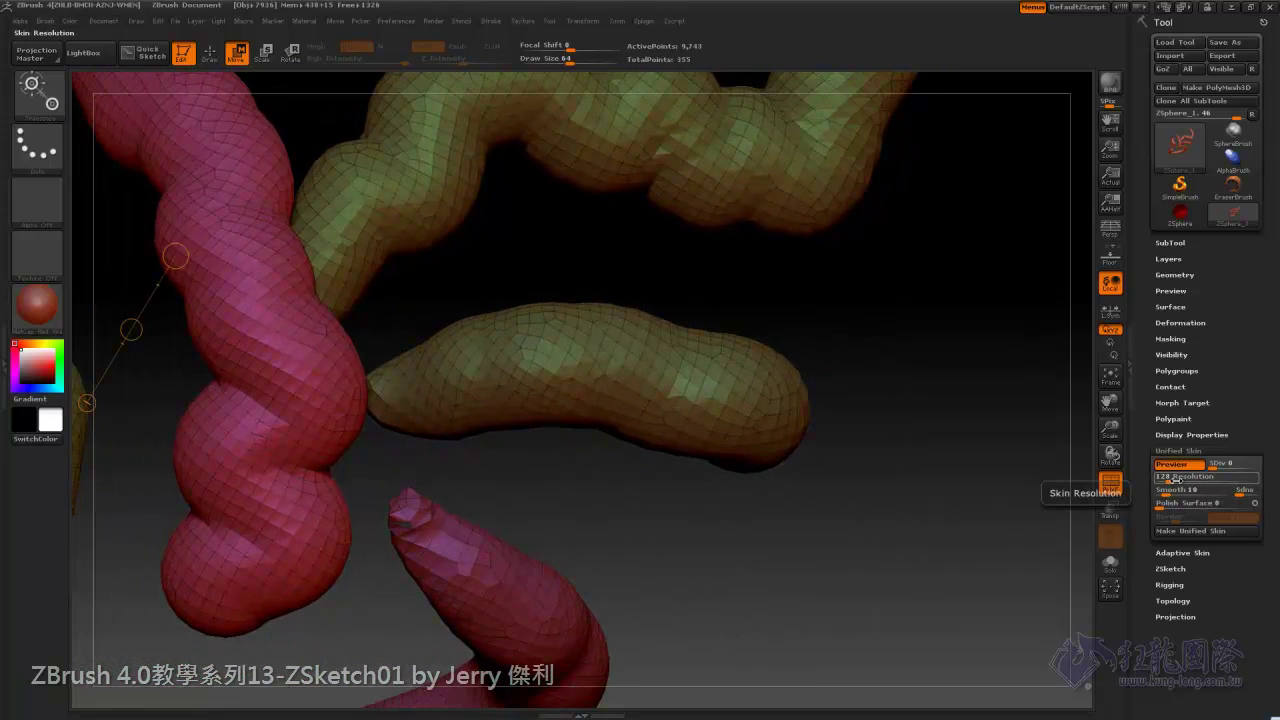
Raise Unified Skin resolution to 328 and preview the tubes as smooth skin.
{"action": "left_click_drag", "start_coordinate": [1168, 480], "coordinate": [1186, 480]}
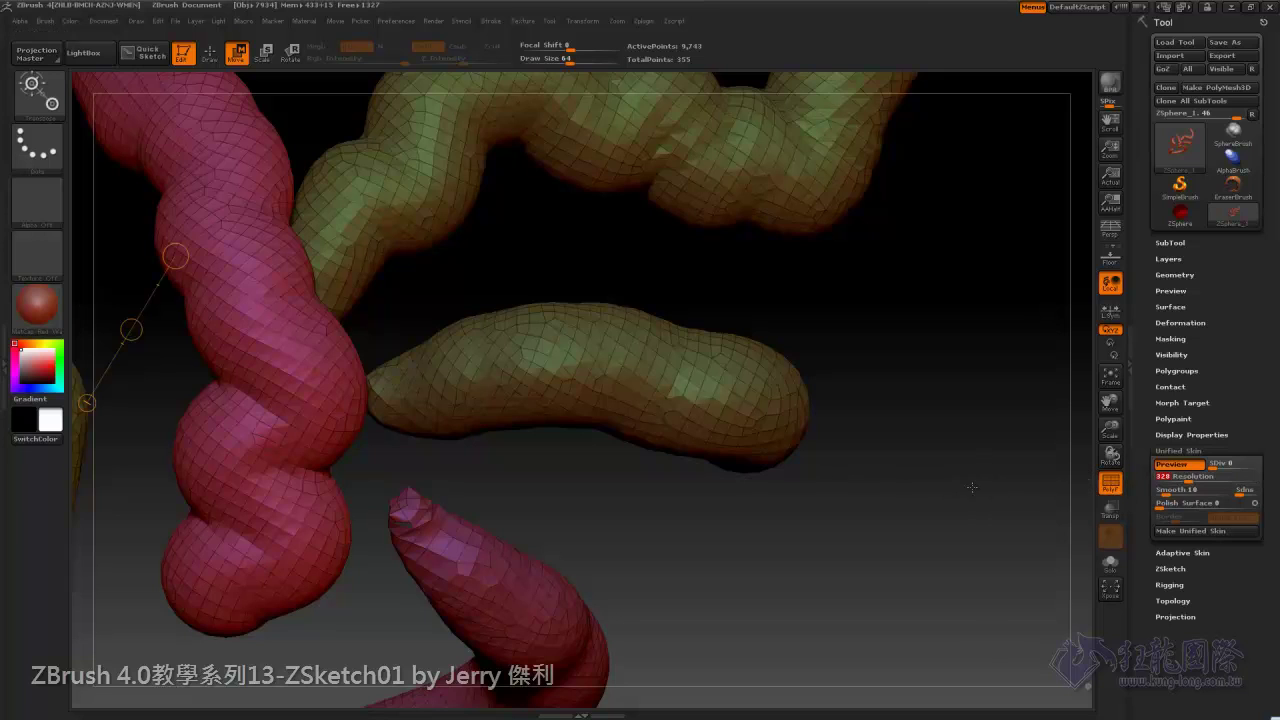
{"action": "left_click", "coordinate": [1104, 484]}
{"action": "left_click", "coordinate": [1104, 484]}
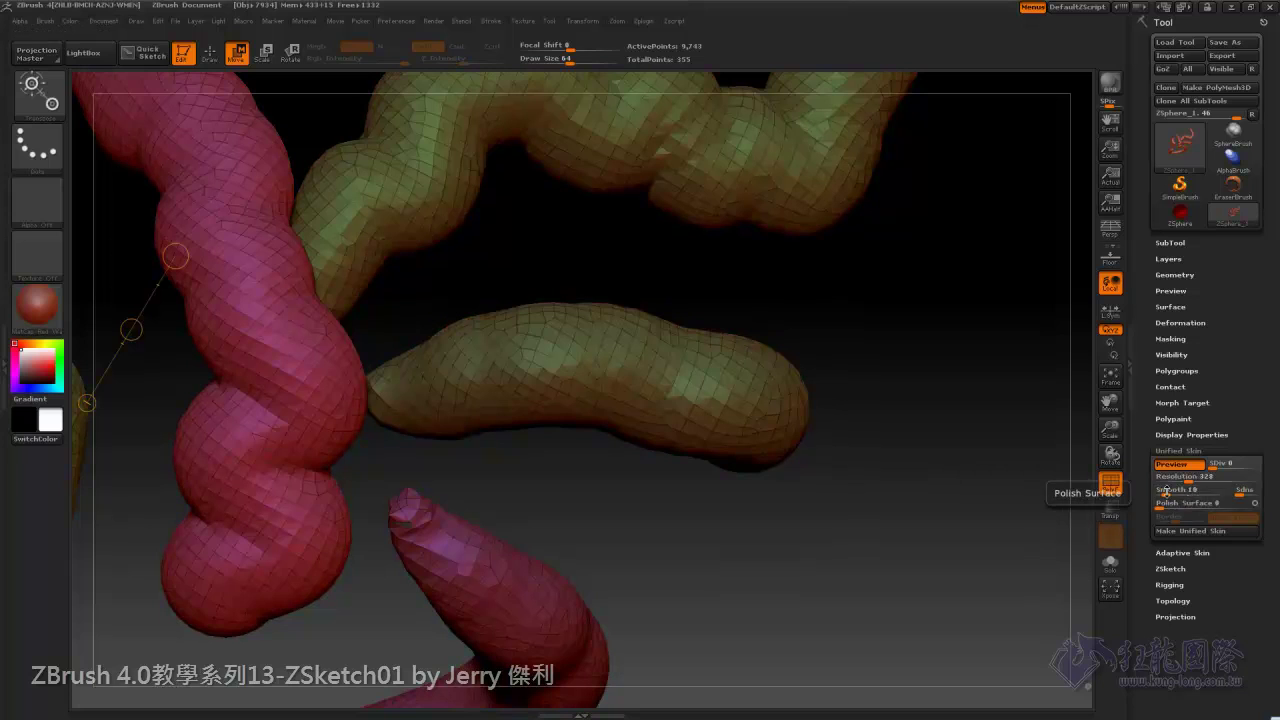
{"action": "left_click", "coordinate": [1175, 465]}
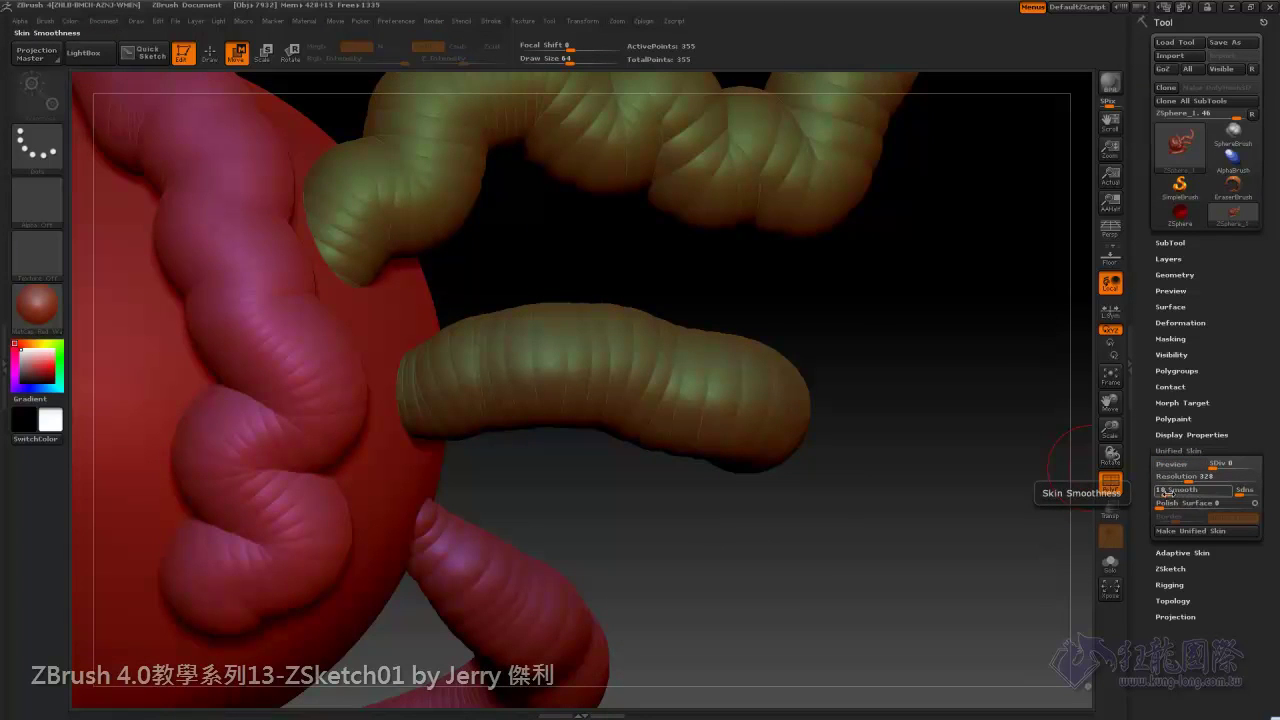
Set Unified Skin Smooth to 33 and make the Skin_ZSphere_1 unified skin mesh.
{"action": "left_click_drag", "start_coordinate": [1167, 493], "coordinate": [1195, 490]}
{"action": "left_click", "coordinate": [1173, 467]}
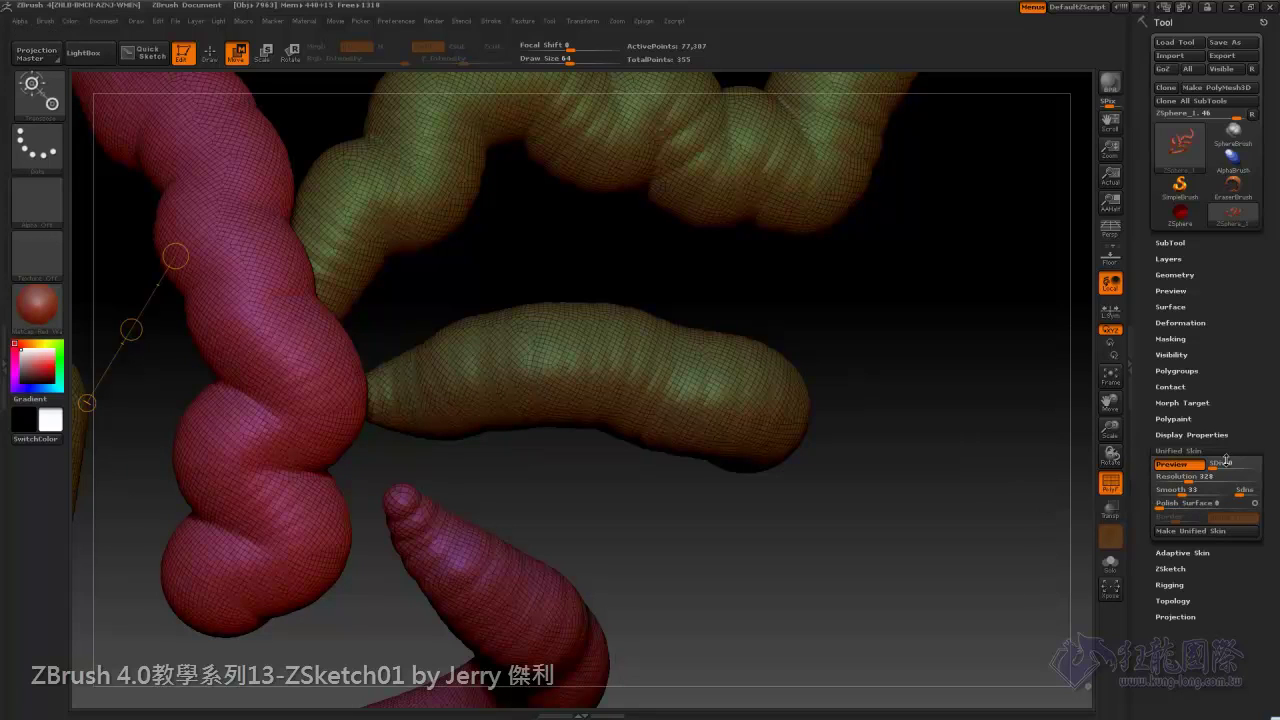
{"action": "left_click", "coordinate": [1175, 532]}
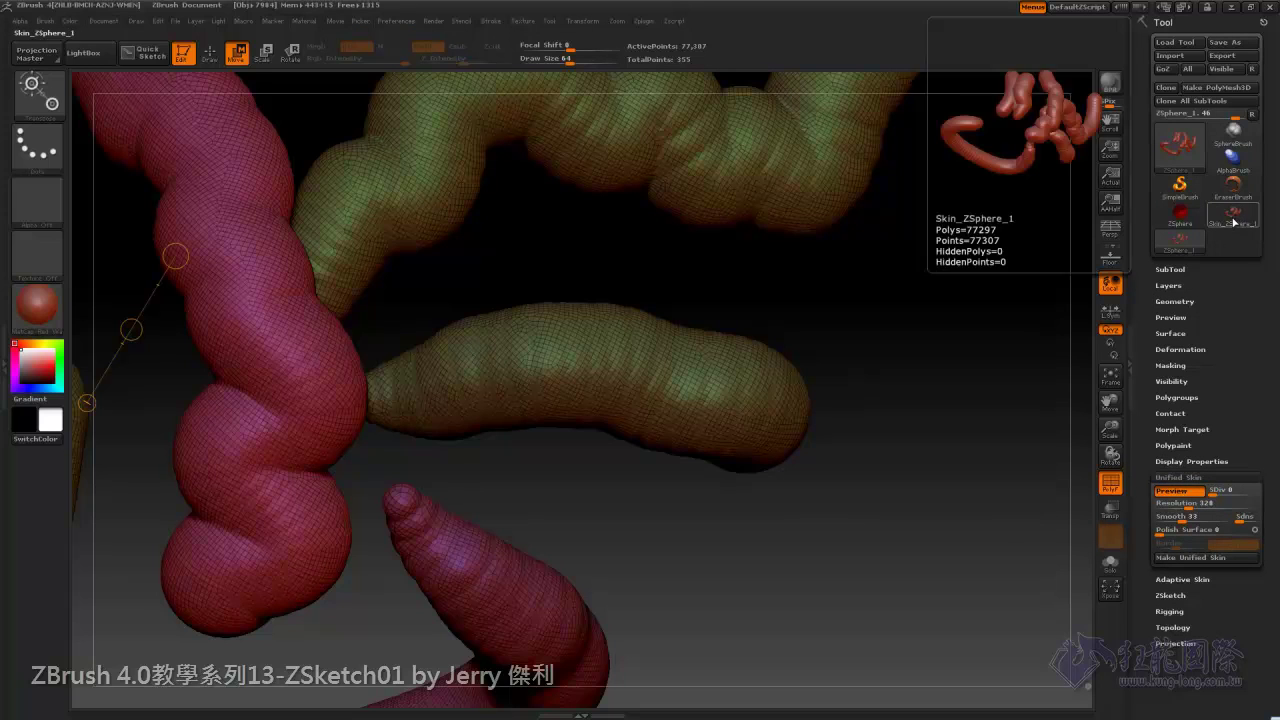
On Skin_ZSphere_1, hide the wireframe and sculpt a raised ridge up the left tube.
{"action": "left_click", "coordinate": [1234, 214]}
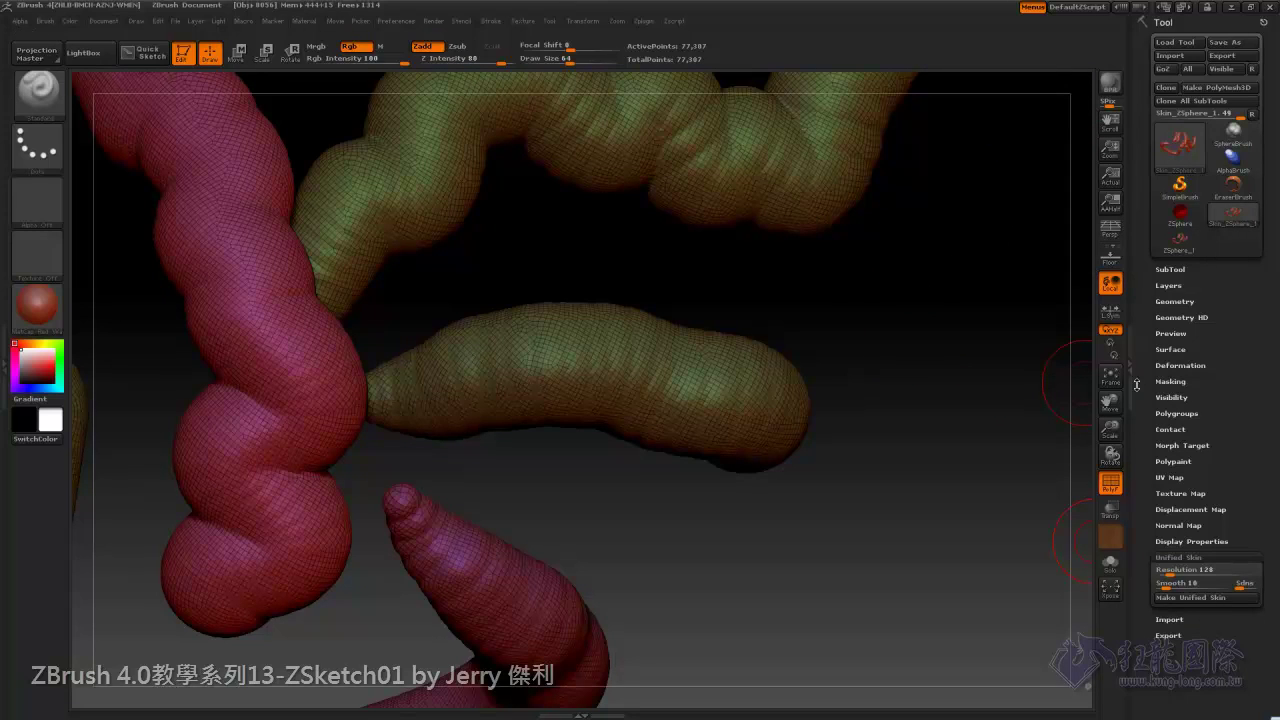
{"action": "left_click", "coordinate": [1110, 483]}
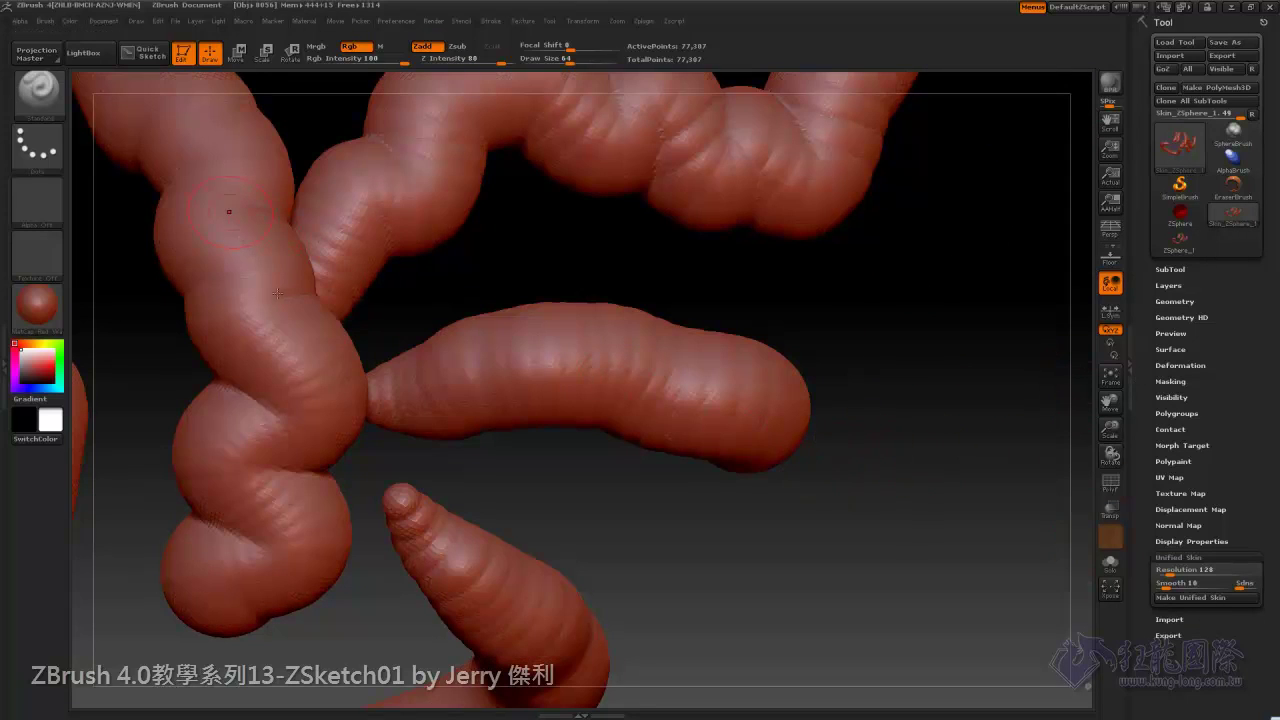
{"action": "left_click_drag", "start_coordinate": [229, 211], "coordinate": [300, 295]}
{"action": "key", "text": "ctrl+z"}
{"action": "key", "text": "shift"}
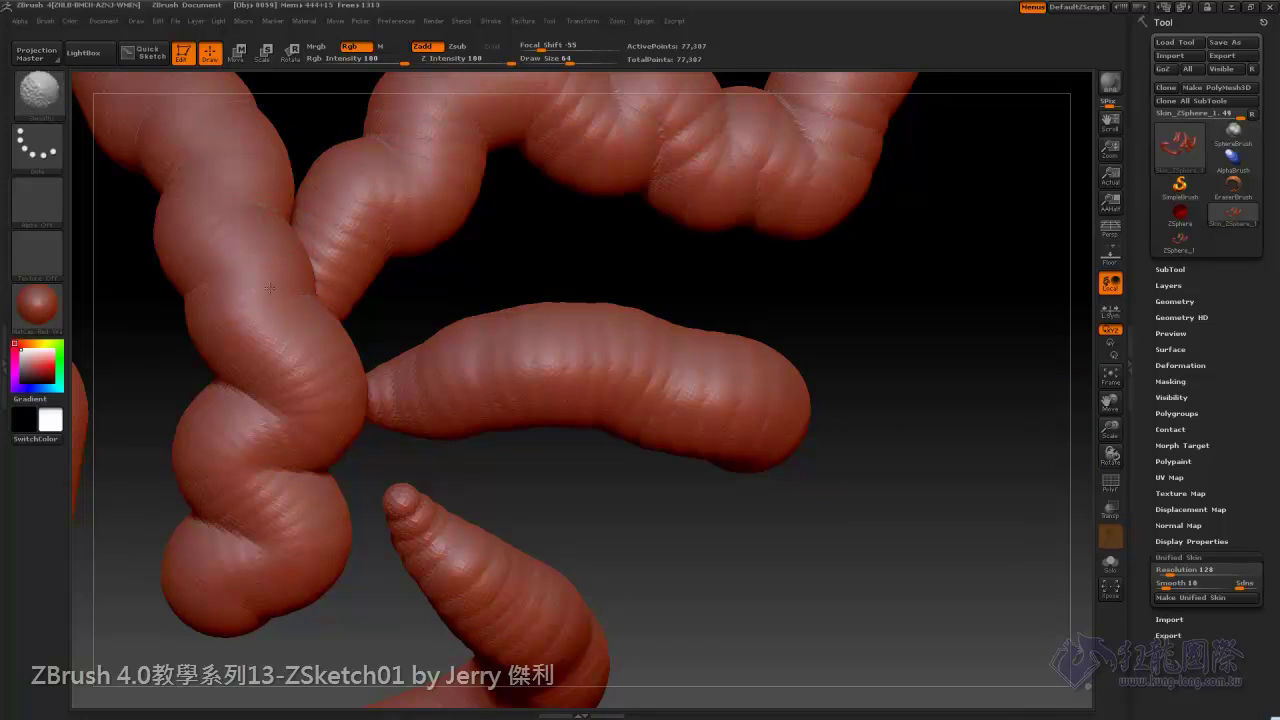
{"action": "left_click_drag", "start_coordinate": [265, 290], "coordinate": [250, 220]}
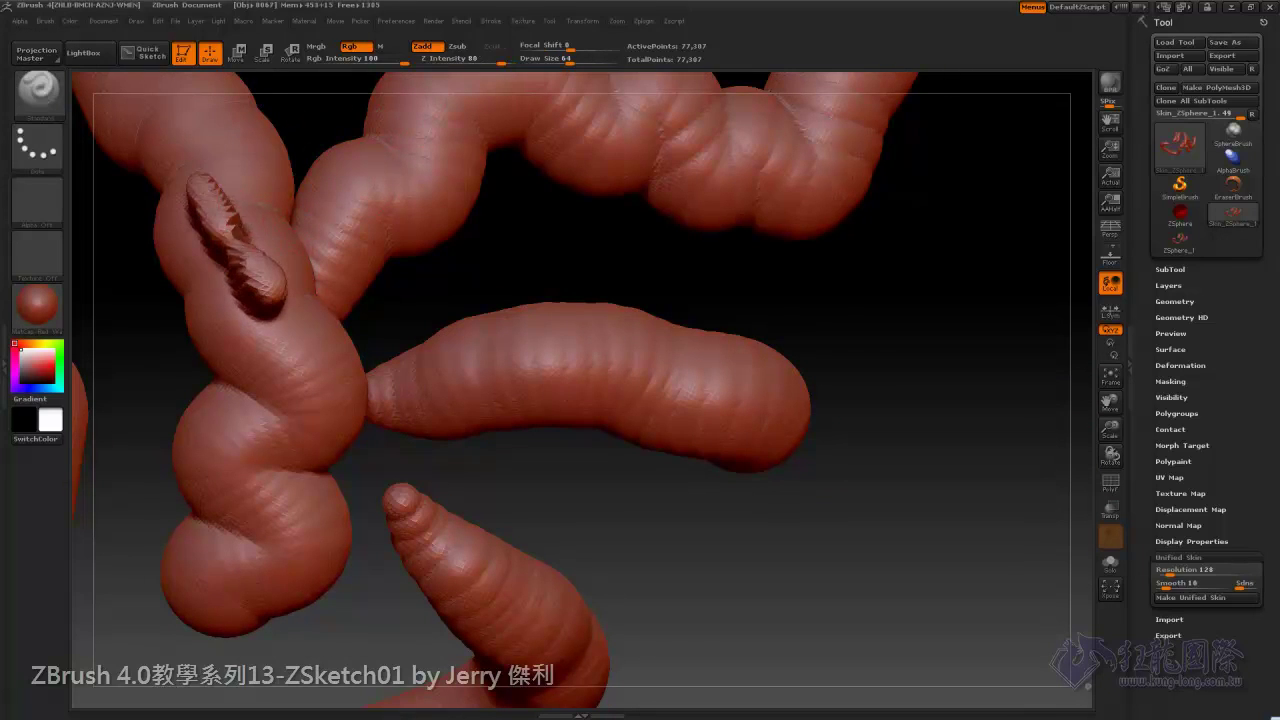
Subdivide the skin mesh twice to about 1.236 million points and view all tubes.
{"action": "key", "text": "ctrl+d"}
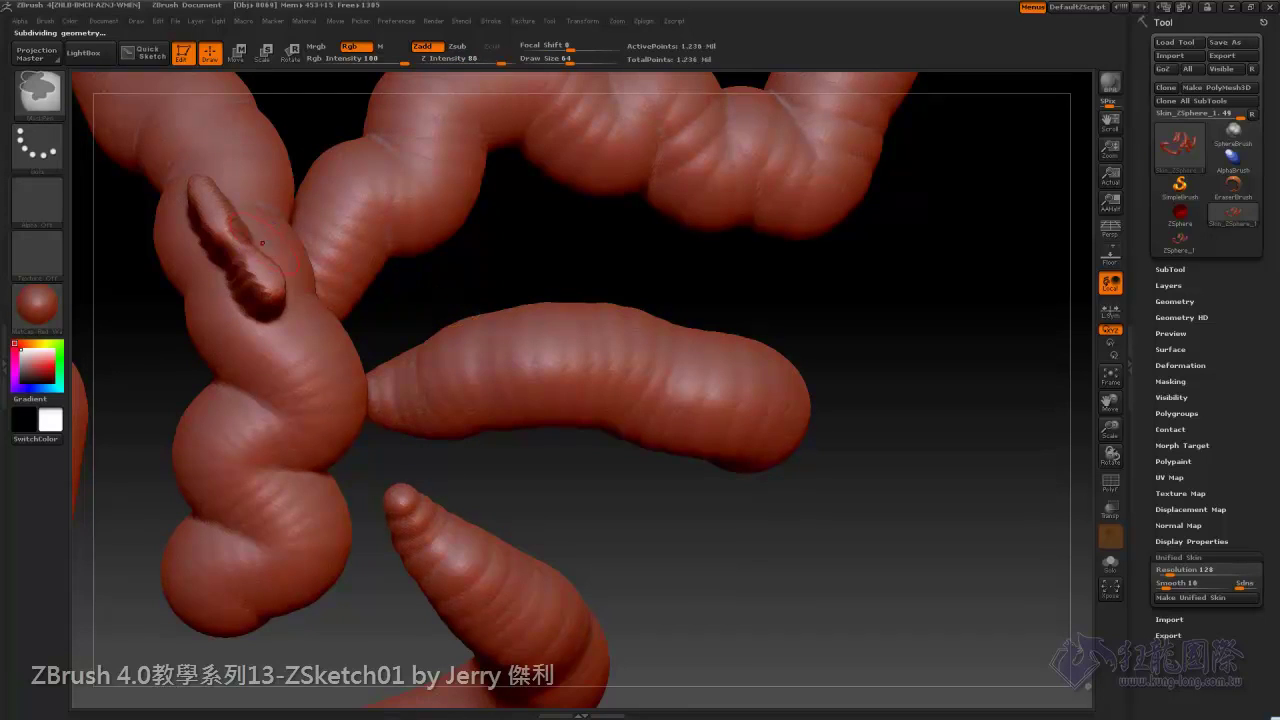
{"action": "key", "text": "ctrl+d"}
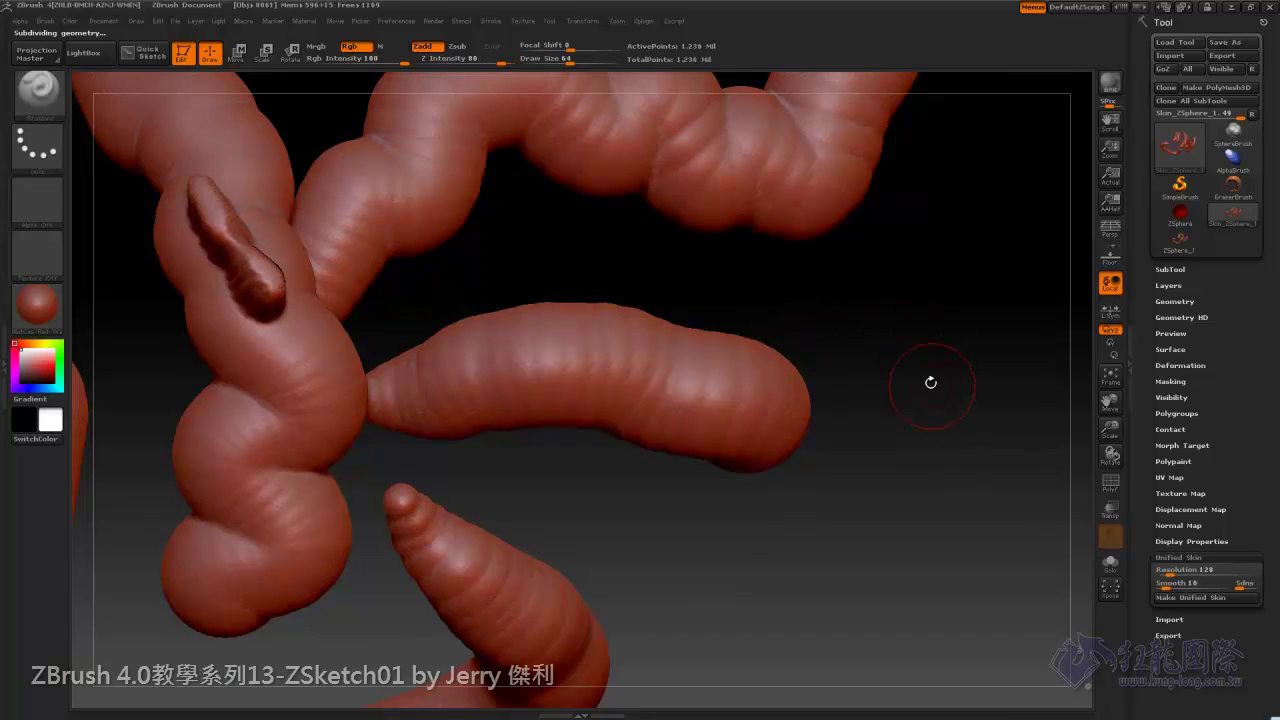
{"action": "left_click_drag", "start_coordinate": [925, 376], "coordinate": [912, 465]}
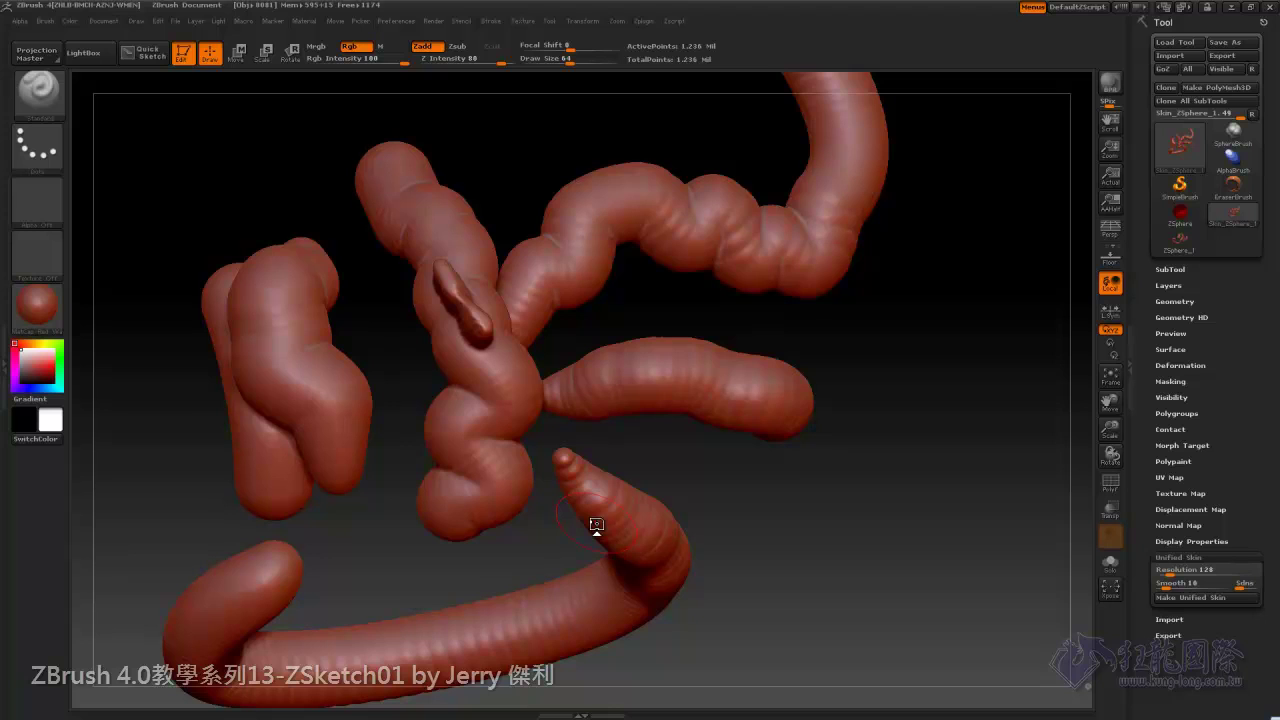
Return to ZSphere_1 and toggle the unified skin preview off and back on.
{"action": "left_click", "coordinate": [1180, 242]}
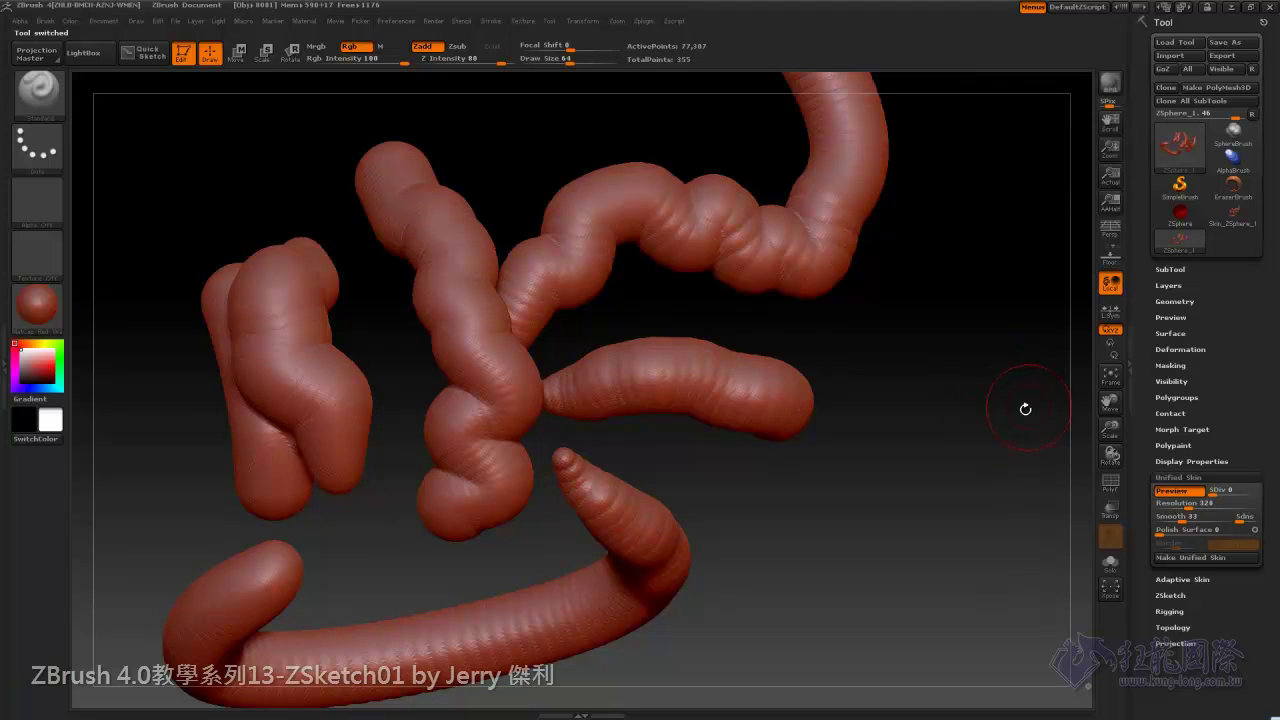
{"action": "key", "text": "a"}
{"action": "mouse_move", "coordinate": [931, 490]}
{"action": "left_mouse_down"}
{"action": "mouse_move", "coordinate": [920, 524]}
{"action": "mouse_move", "coordinate": [914, 506]}
{"action": "mouse_move", "coordinate": [900, 514]}
{"action": "mouse_move", "coordinate": [932, 513]}
{"action": "left_mouse_up"}
{"action": "key", "text": "a"}
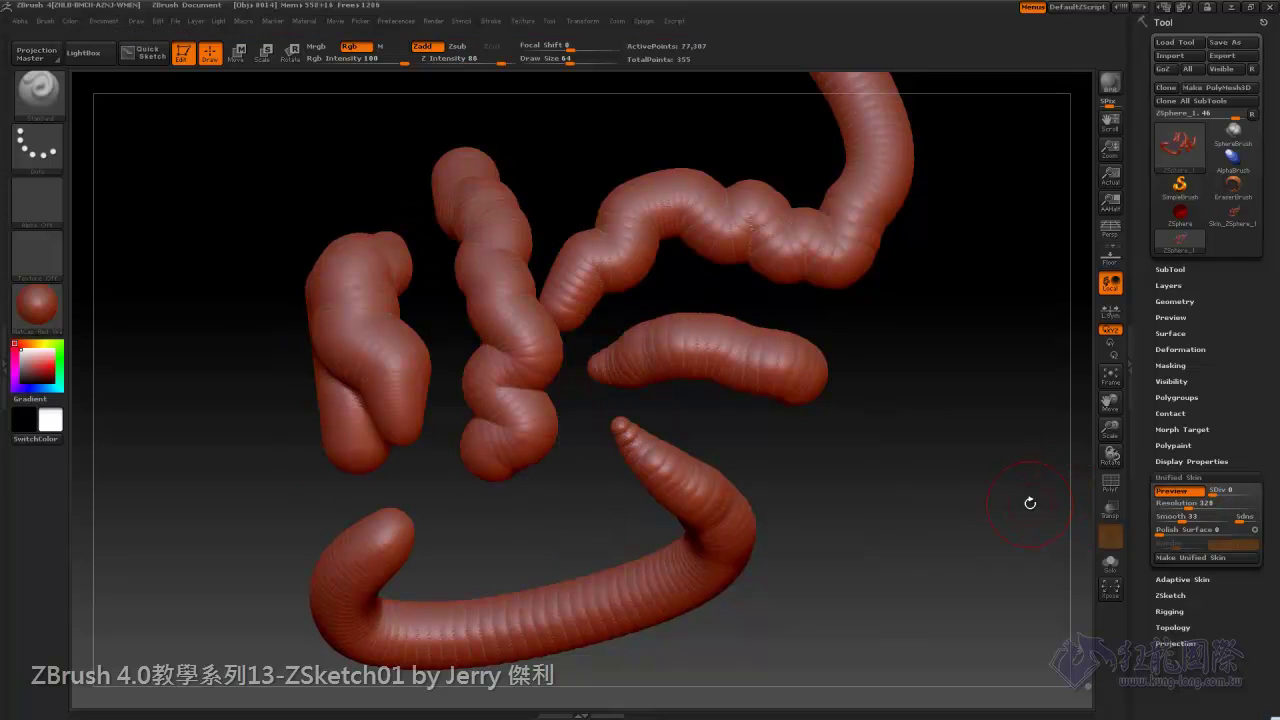
At Z Intensity 18, groove and smooth the middle tube, crease the upper tube, then exit preview.
{"action": "mouse_move", "coordinate": [490, 271]}
{"action": "left_mouse_down"}
{"action": "mouse_move", "coordinate": [495, 235]}
{"action": "mouse_move", "coordinate": [525, 300]}
{"action": "mouse_move", "coordinate": [565, 340]}
{"action": "mouse_move", "coordinate": [520, 405]}
{"action": "left_mouse_up"}
{"action": "type", "text": "40"}
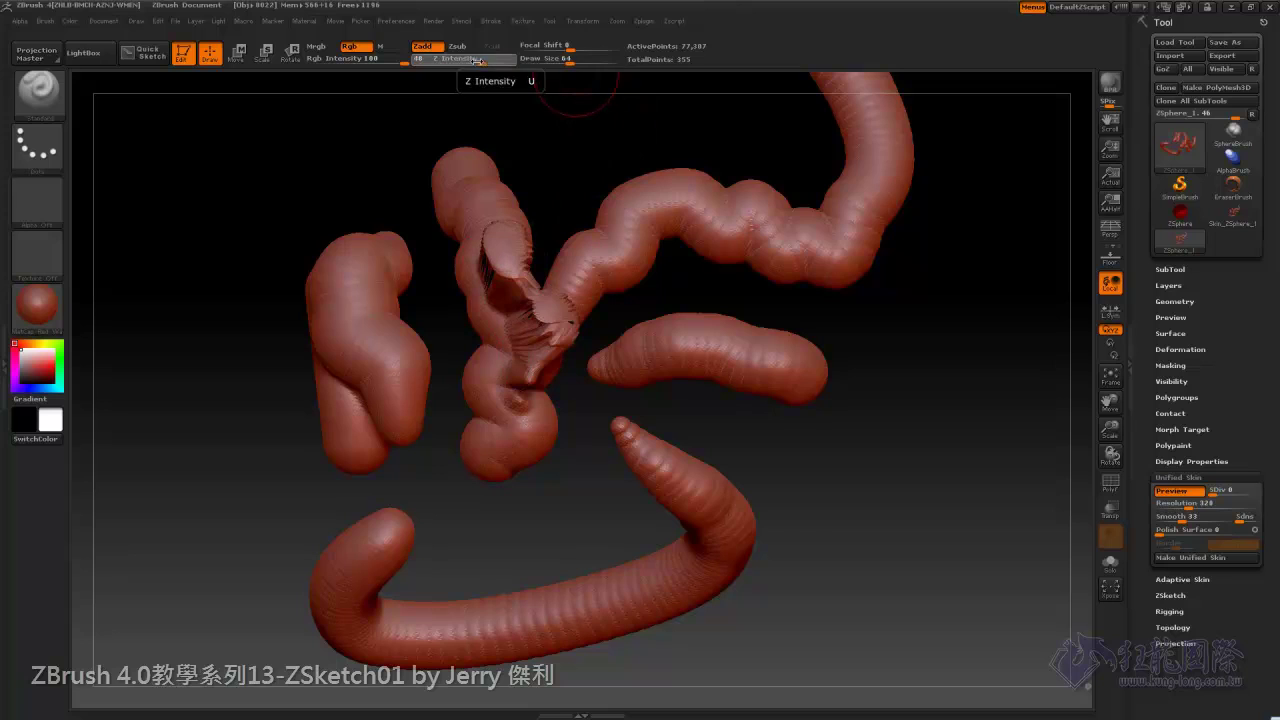
{"action": "type", "text": "18"}
{"action": "mouse_move", "coordinate": [714, 251]}
{"action": "left_mouse_down", "text": "shift"}
{"action": "mouse_move", "coordinate": [530, 380]}
{"action": "mouse_move", "coordinate": [497, 268]}
{"action": "left_mouse_up", "text": "shift"}
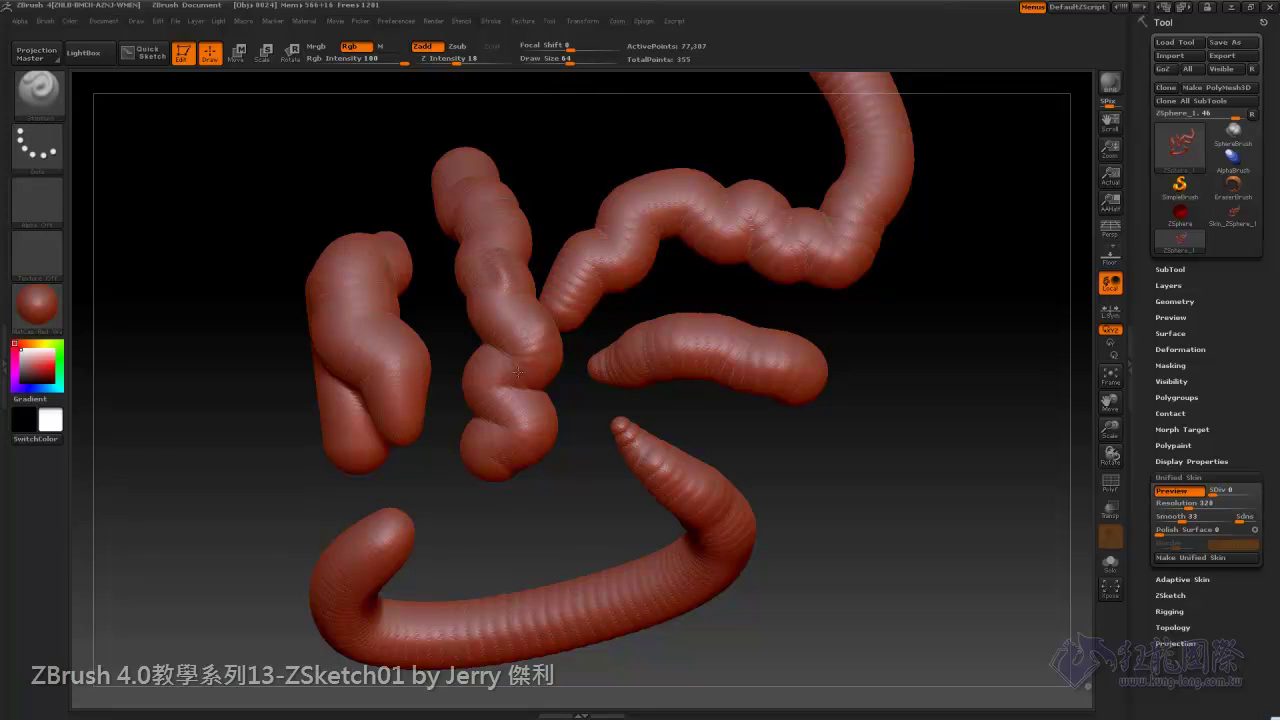
{"action": "left_click_drag", "start_coordinate": [613, 221], "coordinate": [862, 232]}
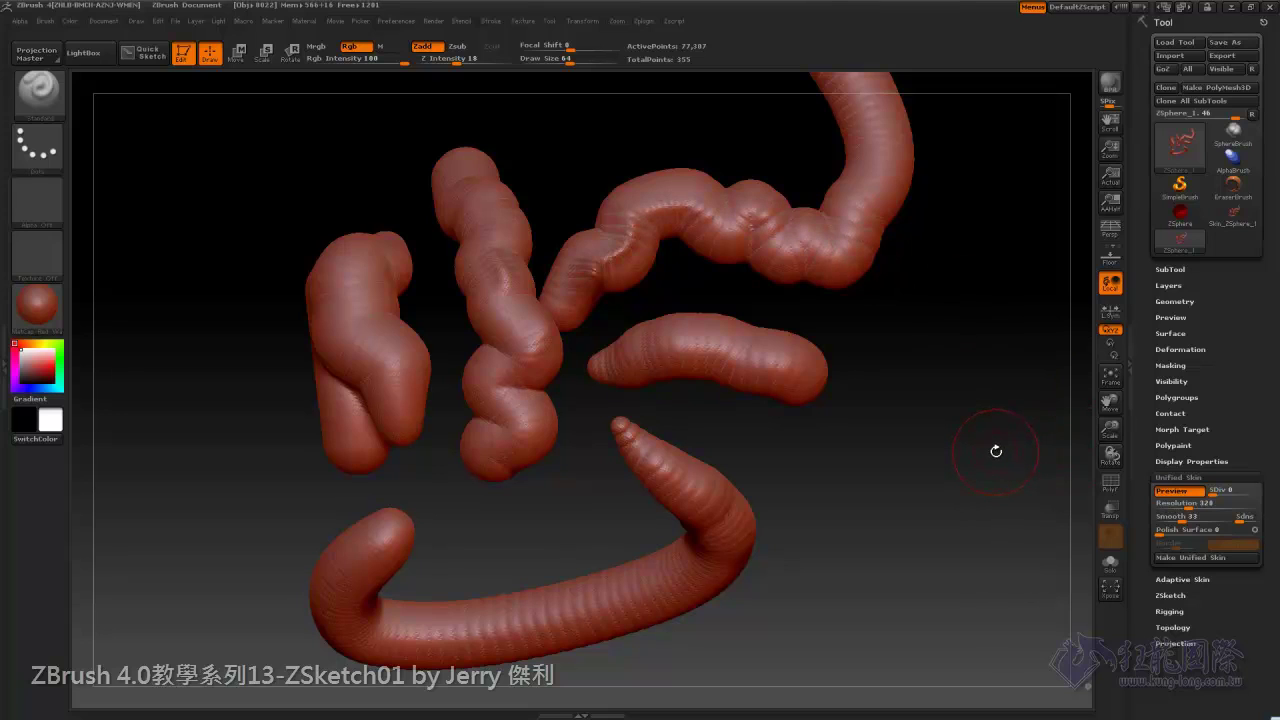
{"action": "key", "text": "shift+a"}
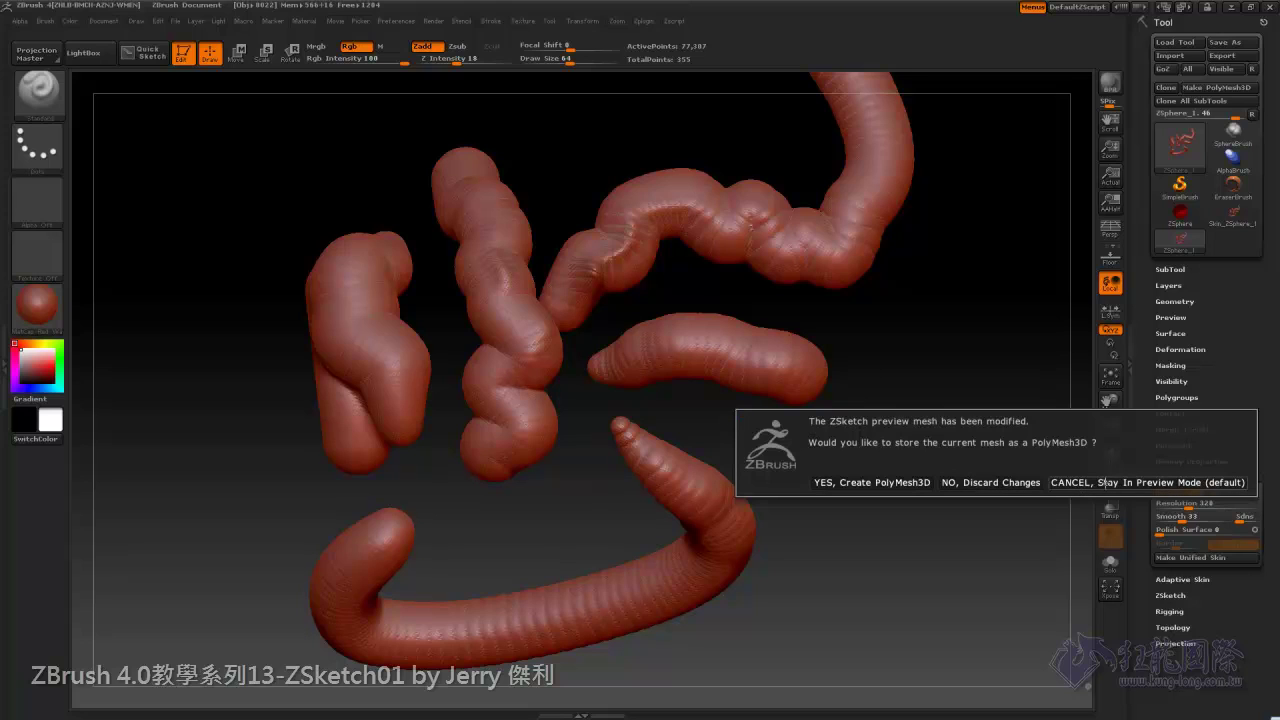
Cancel the prompt, exit preview again, and store the edited preview as a PolyMesh3D.
{"action": "left_click", "coordinate": [1099, 482]}
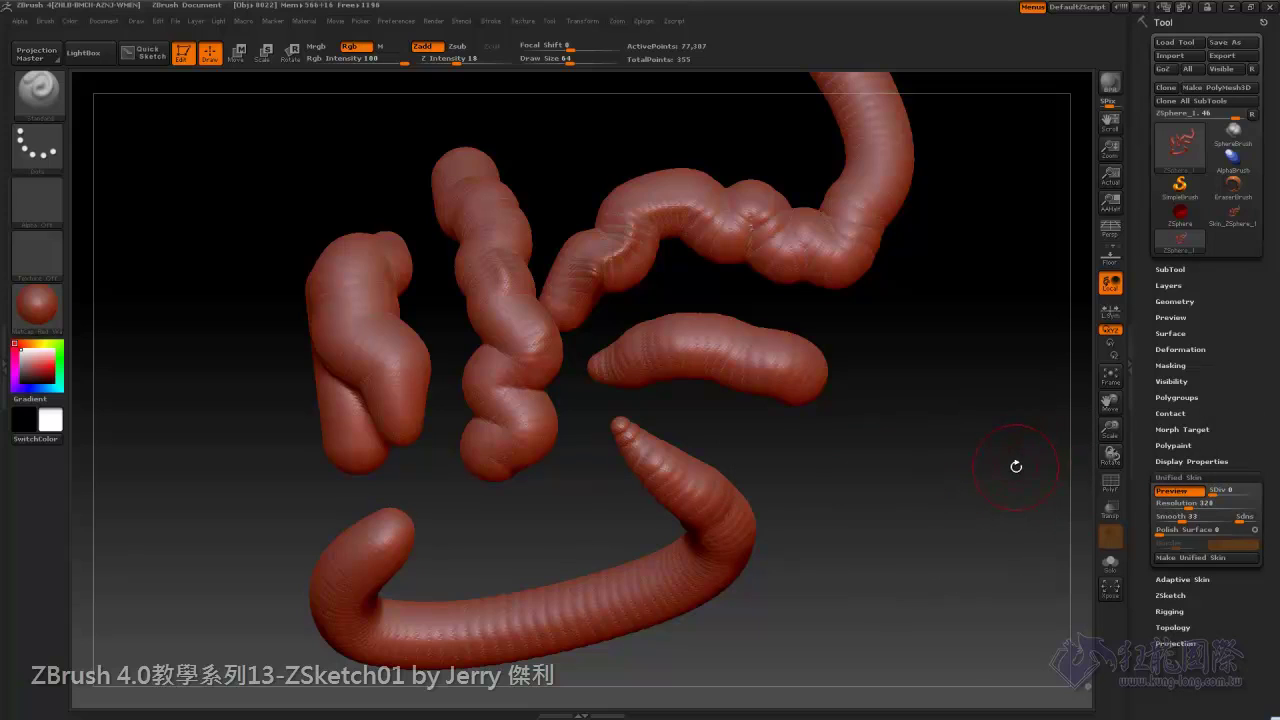
{"action": "key", "text": "shift+a"}
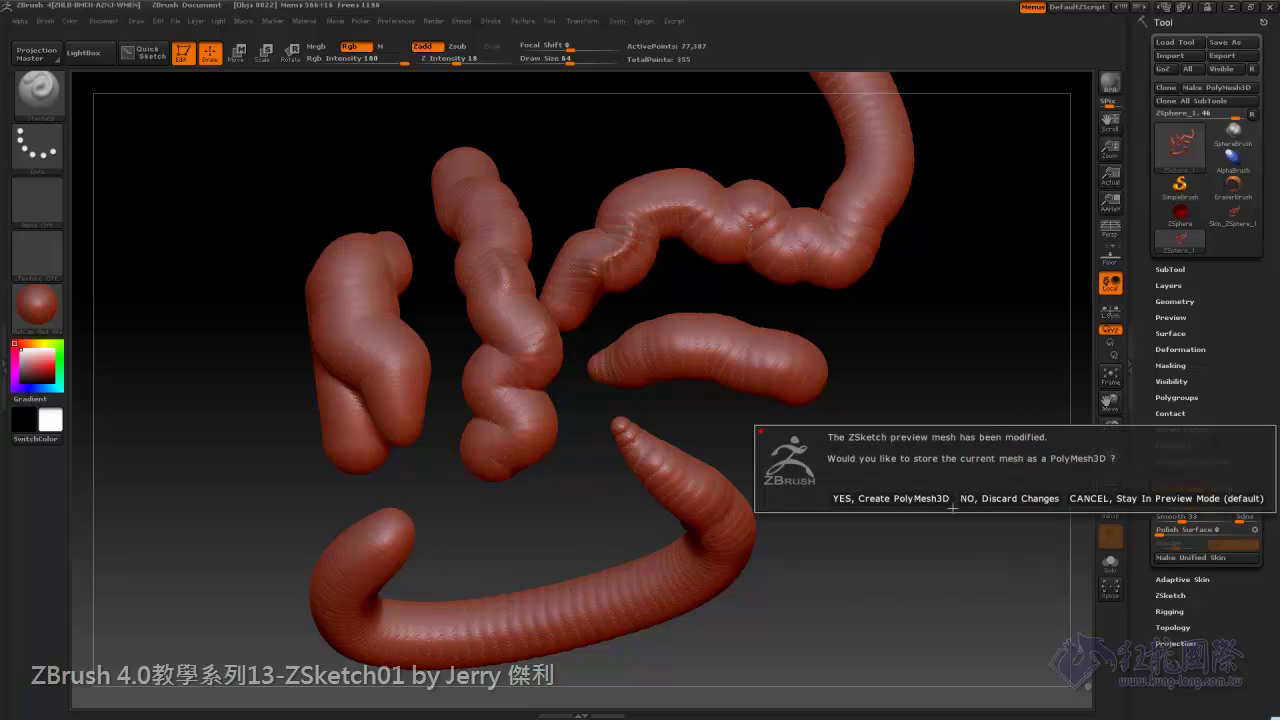
{"action": "left_click", "coordinate": [885, 498]}
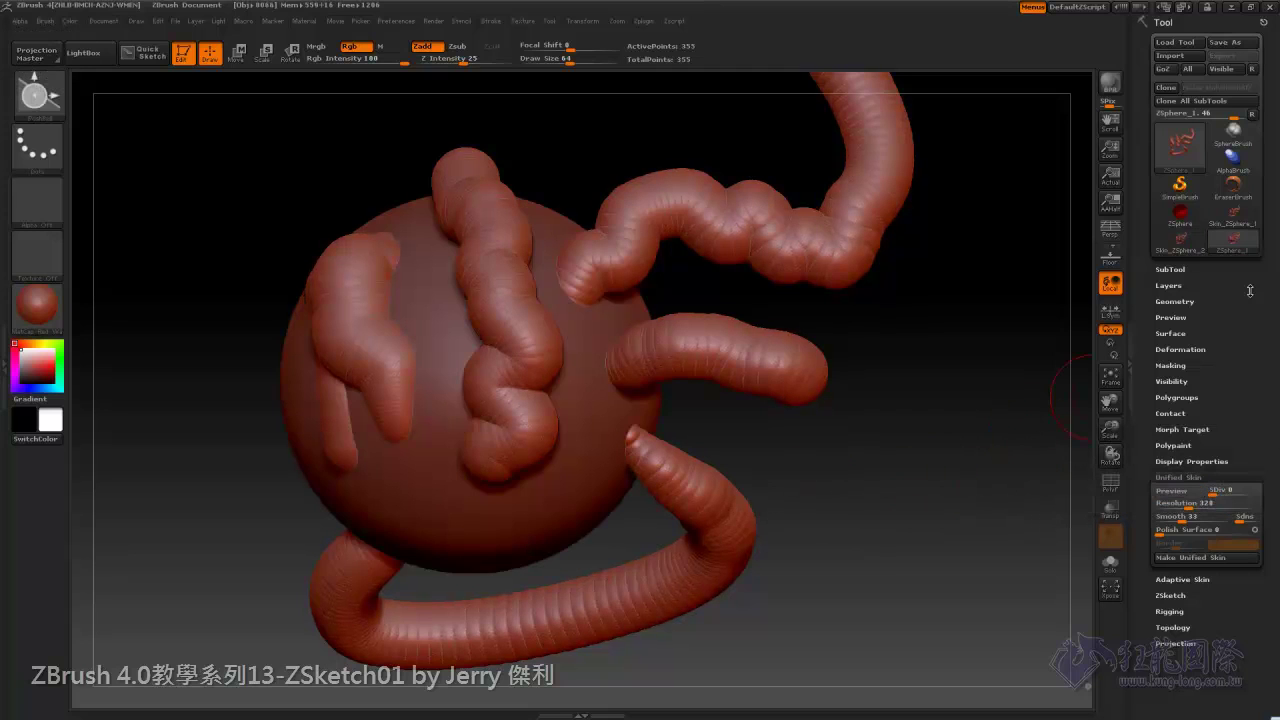
Check the new Skin_ZSphere_2 mesh, then return to ZSphere_1 and leave preview.
{"action": "left_click", "coordinate": [1179, 252]}
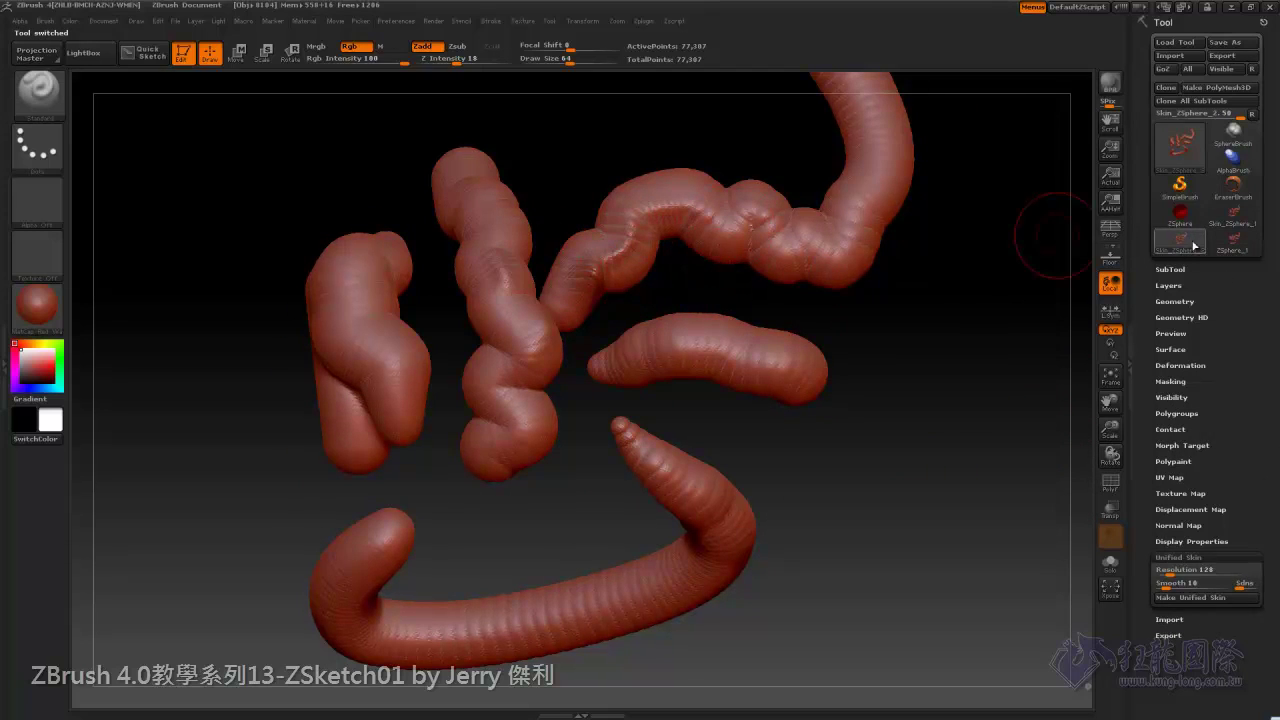
{"action": "left_click", "coordinate": [1229, 249]}
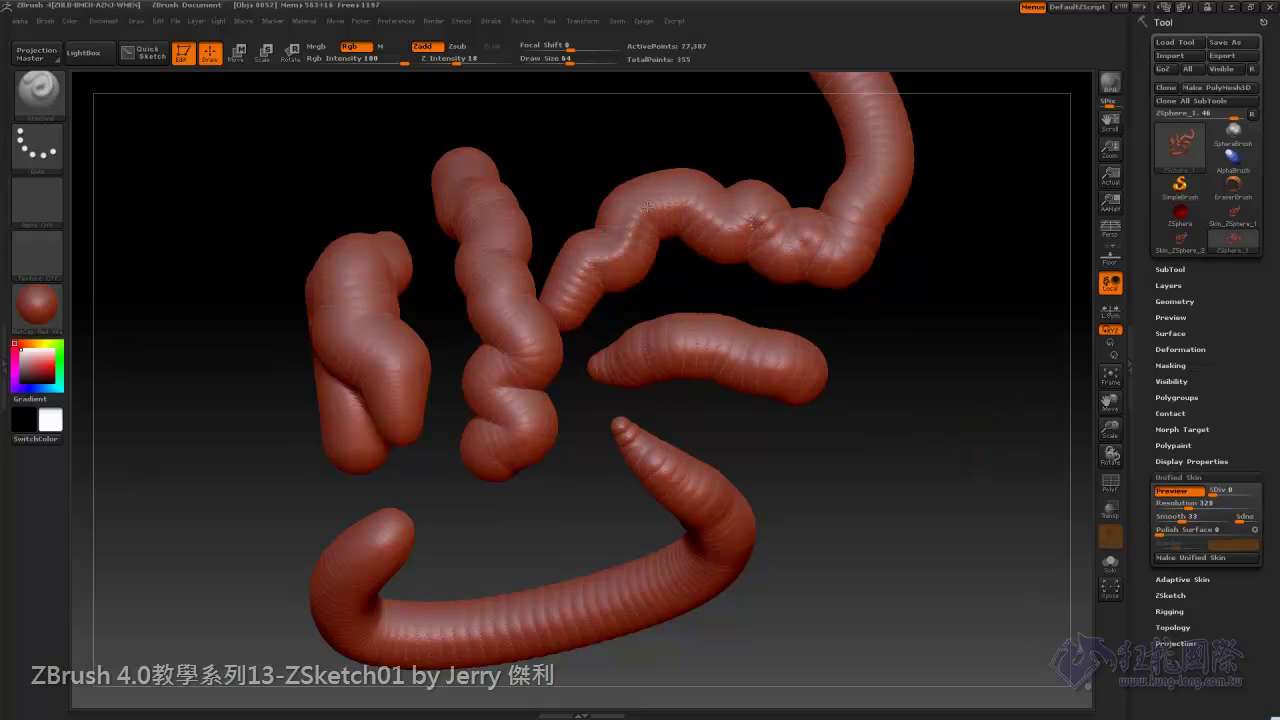
{"action": "key", "text": "a"}
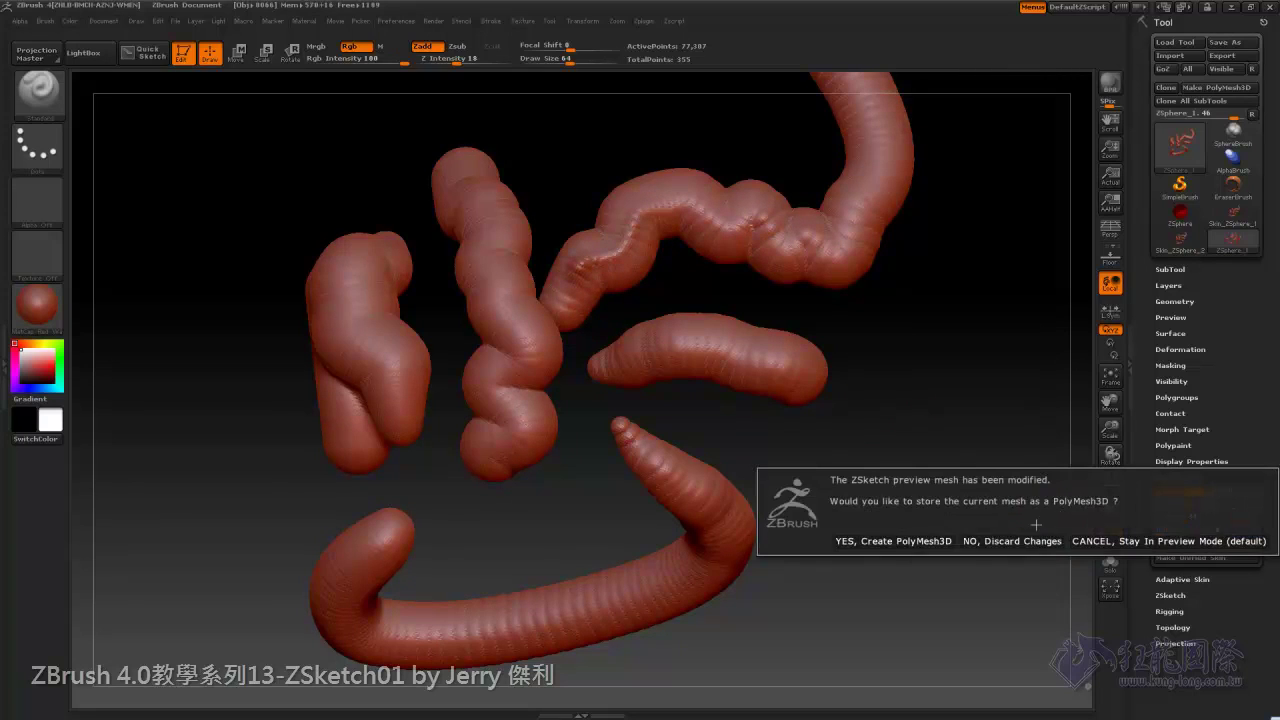
Discard the preview mesh changes and zoom out to see the whole model.
{"action": "left_click", "coordinate": [1010, 541]}
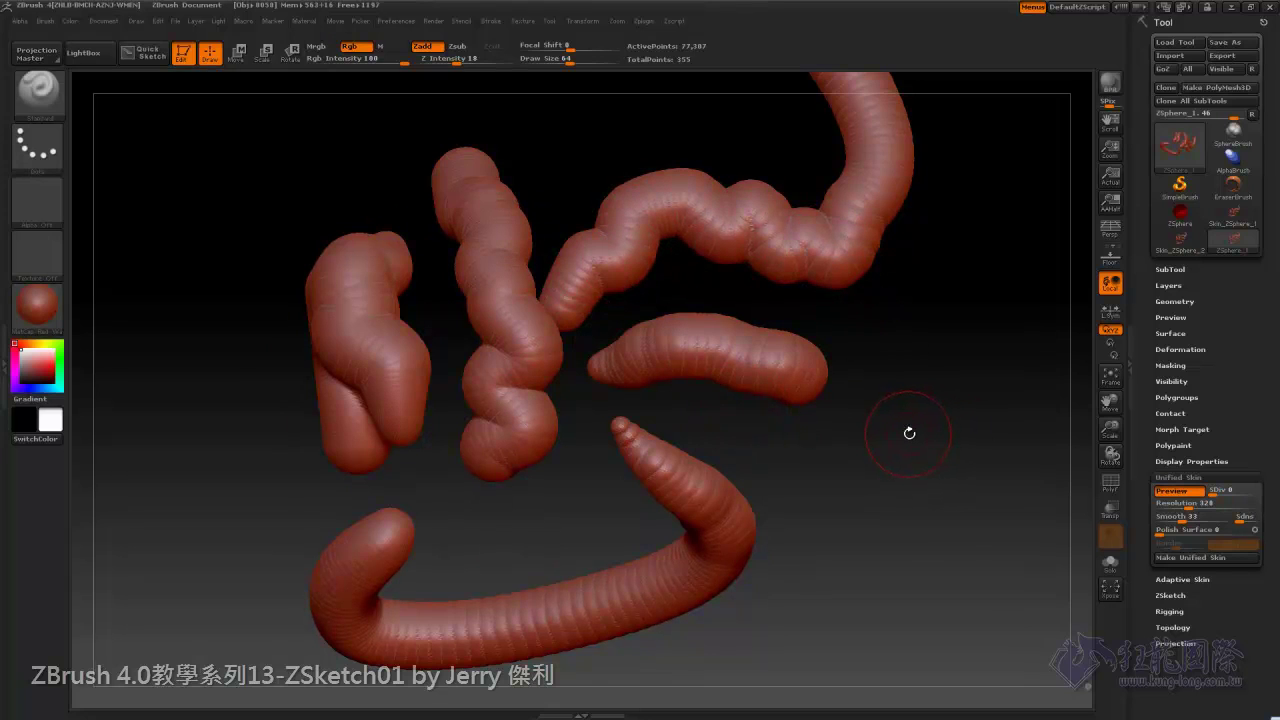
{"action": "mouse_move", "coordinate": [904, 493]}
{"action": "left_mouse_down", "text": "alt"}
{"action": "mouse_move", "coordinate": [887, 441]}
{"action": "mouse_move", "coordinate": [887, 488]}
{"action": "left_mouse_up", "text": "alt"}
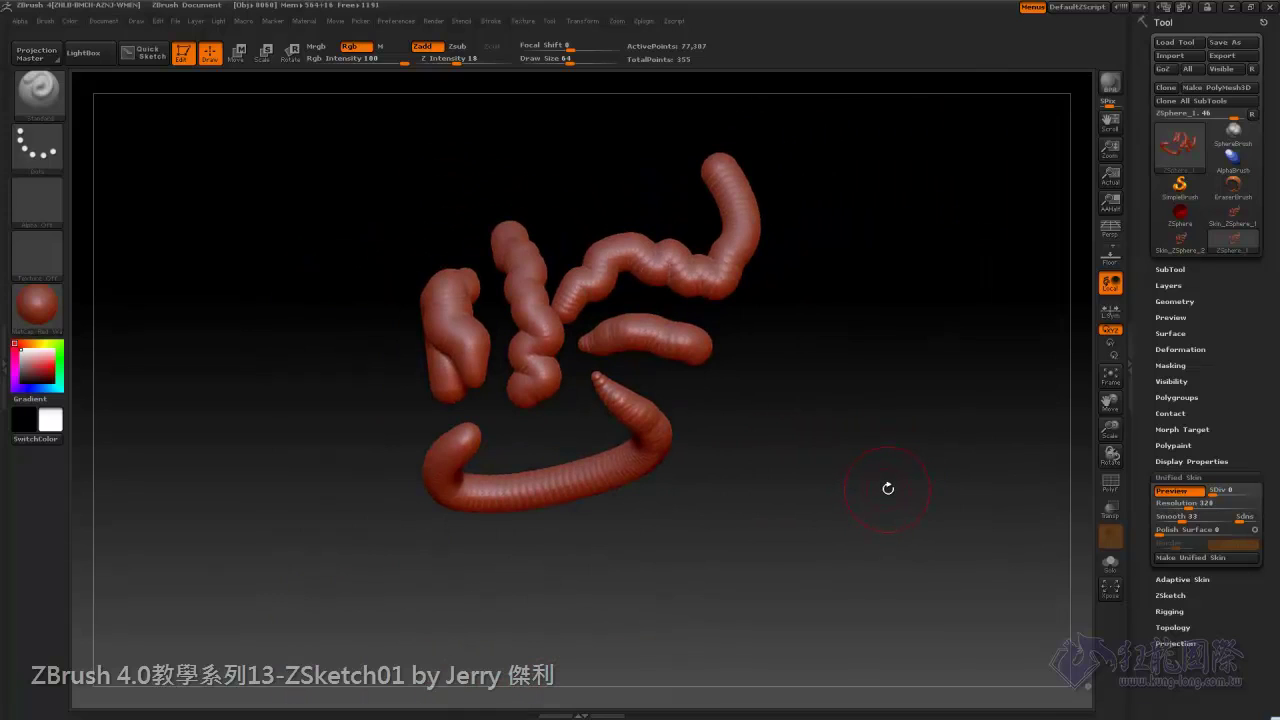